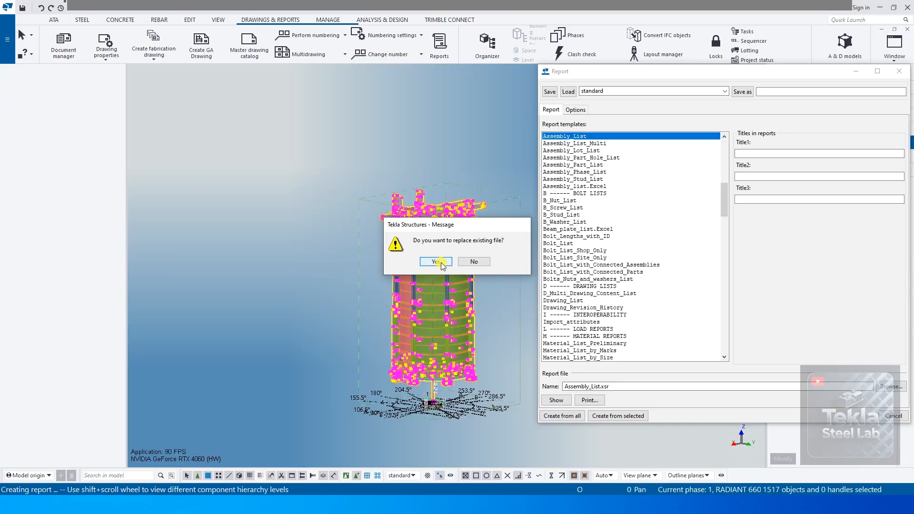
Generate the Assembly_List report from the selected objects, replacing the existing file, and close the list and report windows.
{"action": "left_click", "coordinate": [440, 262]}
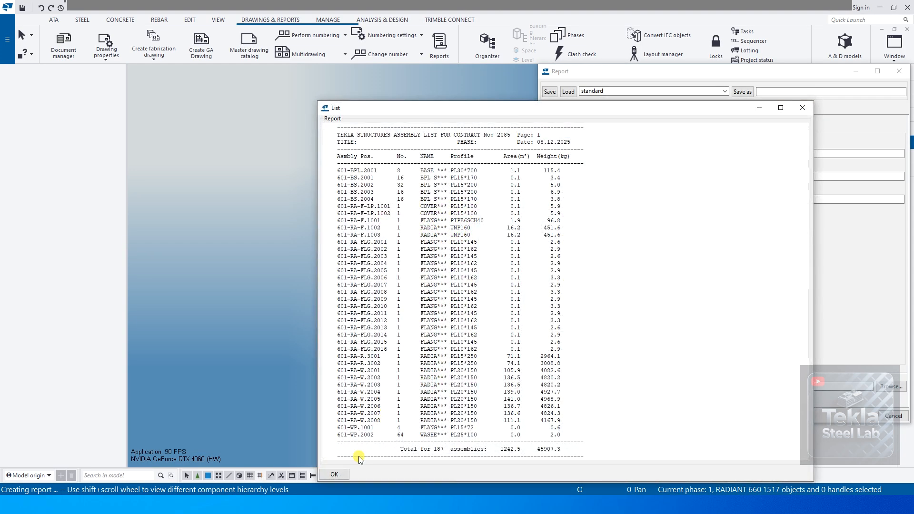
{"action": "left_click", "coordinate": [337, 475]}
{"action": "left_click", "coordinate": [883, 417]}
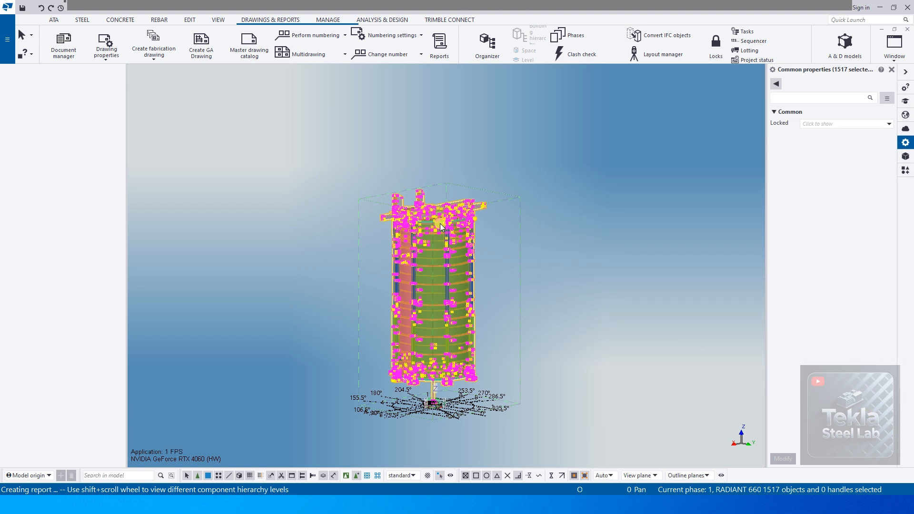
Open the current model's folder in File Explorer and go to its Reports subfolder.
{"action": "left_click", "coordinate": [6, 54]}
{"action": "left_click", "coordinate": [58, 135]}
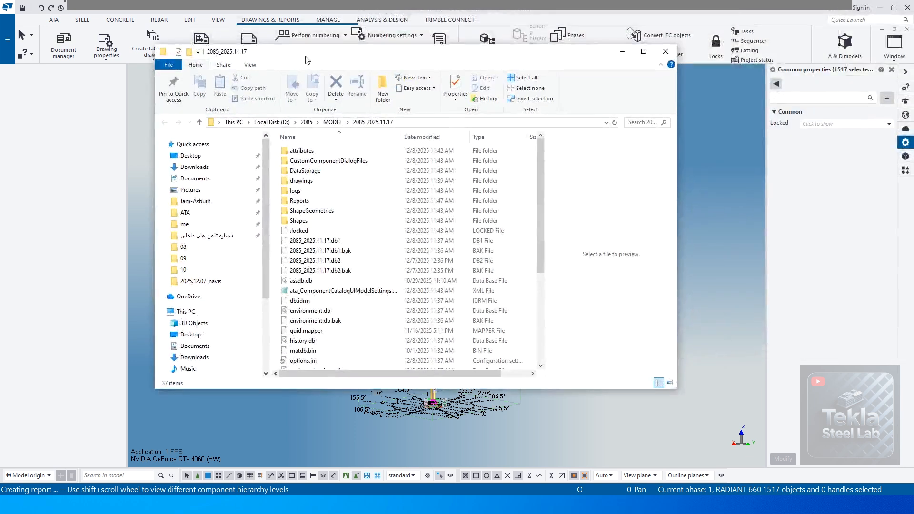
{"action": "double_click", "coordinate": [305, 200]}
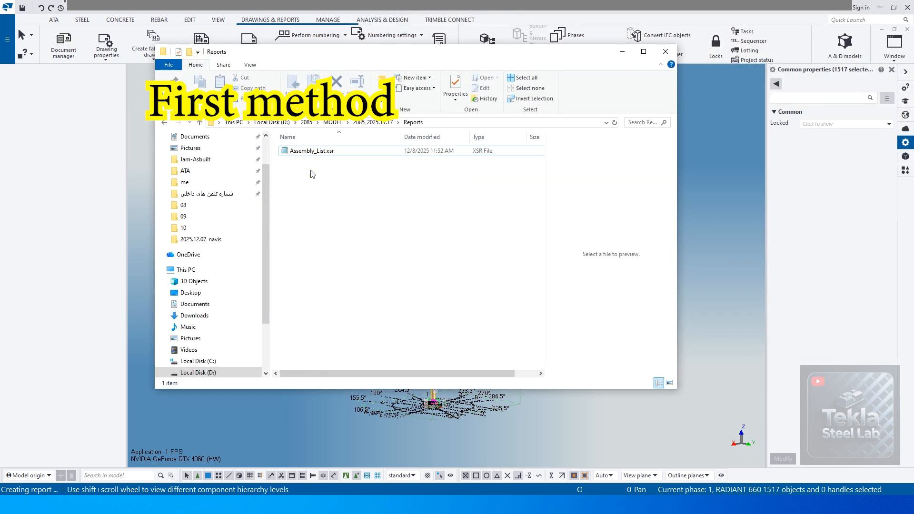
Create a Microsoft Excel worksheet in the Reports folder, keeping its default file name.
{"action": "right_click", "coordinate": [311, 170]}
{"action": "mouse_move", "coordinate": [351, 201]}
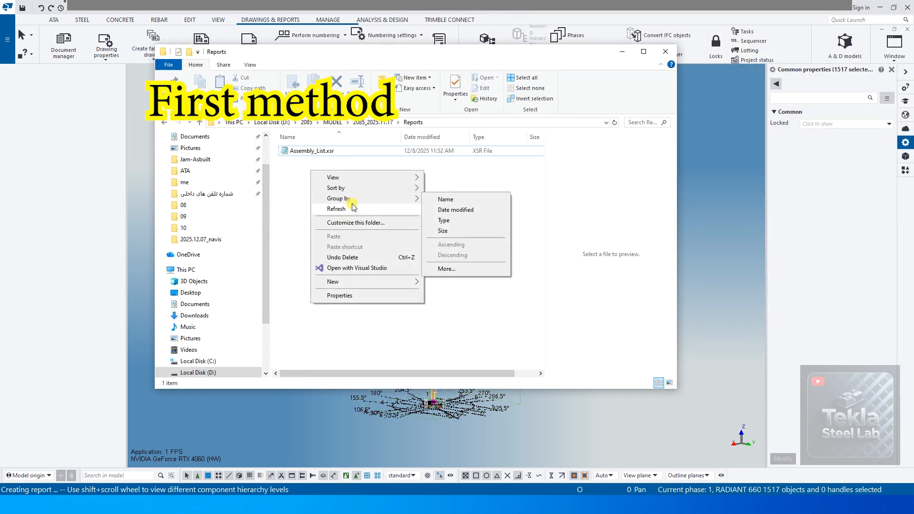
{"action": "mouse_move", "coordinate": [405, 282]}
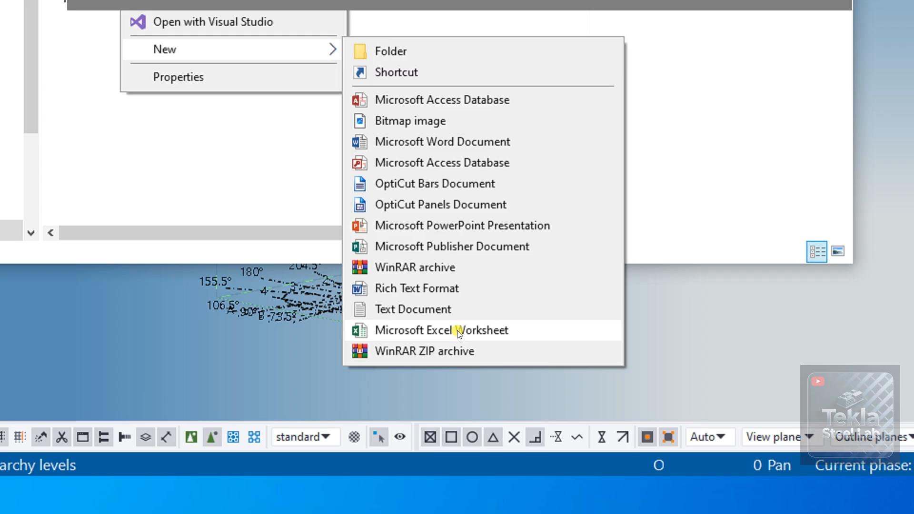
{"action": "left_click", "coordinate": [457, 331]}
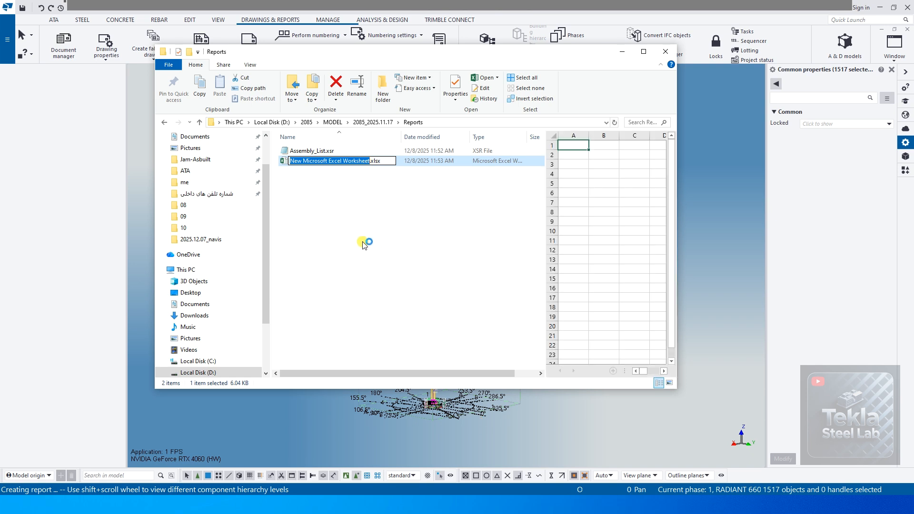
{"action": "key", "text": "Return"}
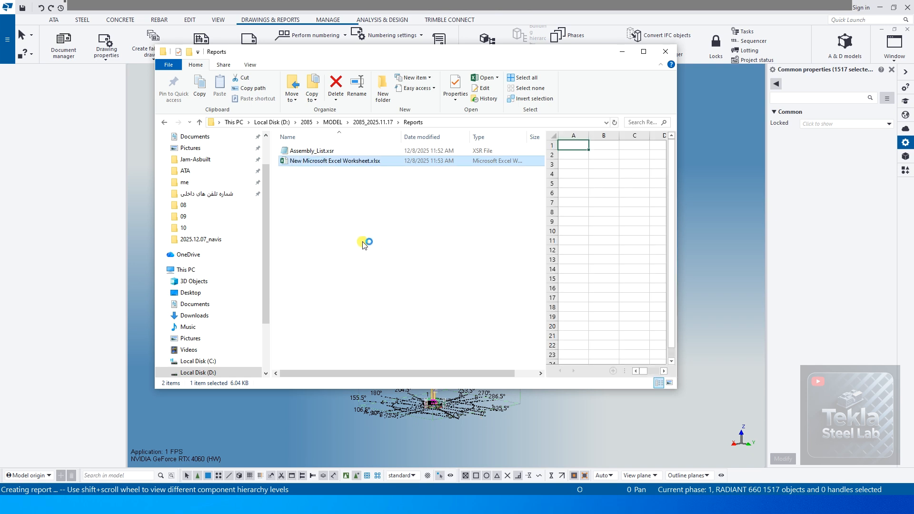
Open the new worksheet in Excel and open the Assembly_List.xsr report from the Reports folder there, in a maximized window.
{"action": "double_click", "coordinate": [348, 161]}
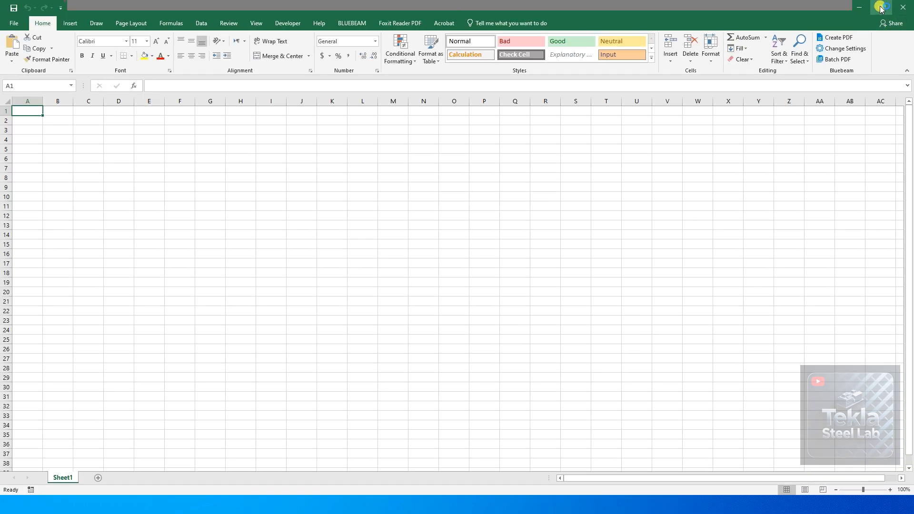
{"action": "left_click", "coordinate": [881, 9]}
{"action": "left_click", "coordinate": [310, 151]}
{"action": "left_click_drag", "start_coordinate": [313, 152], "coordinate": [50, 161]}
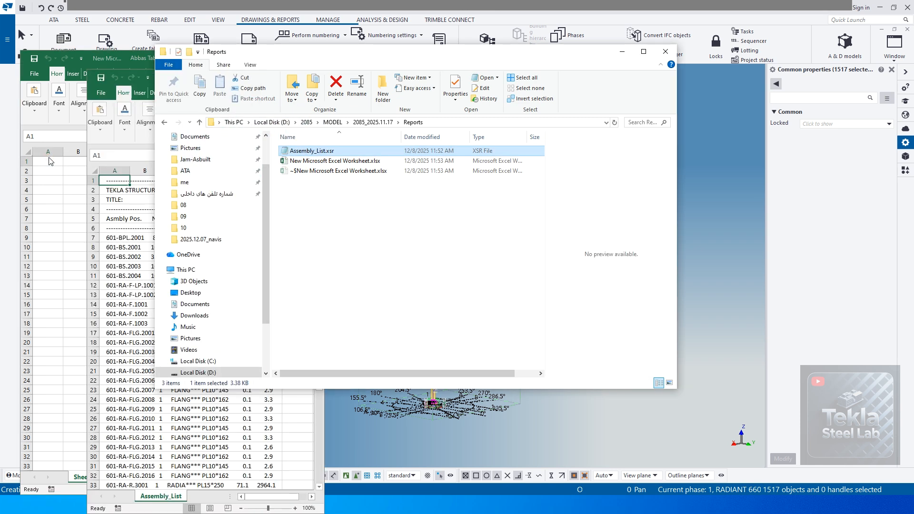
{"action": "left_click_drag", "start_coordinate": [396, 53], "coordinate": [592, 73]}
{"action": "left_click", "coordinate": [292, 78]}
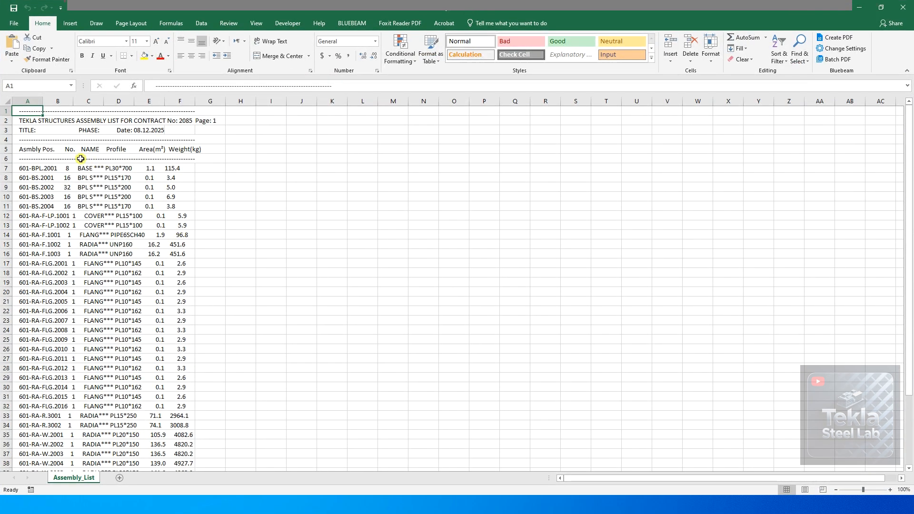
Delete the four title rows above the column headings and the dashed separator row directly below the headings.
{"action": "left_click_drag", "start_coordinate": [6, 109], "coordinate": [5, 138]}
{"action": "right_click", "coordinate": [5, 138]}
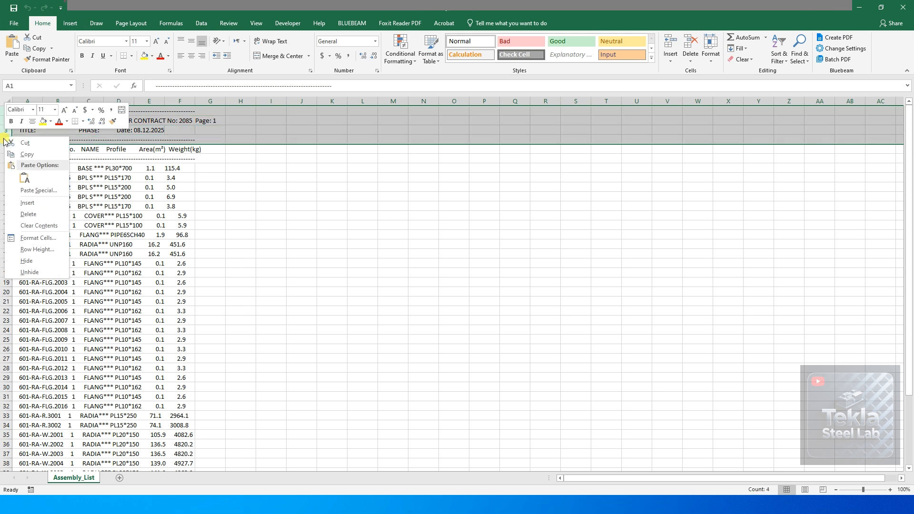
{"action": "left_click", "coordinate": [28, 214]}
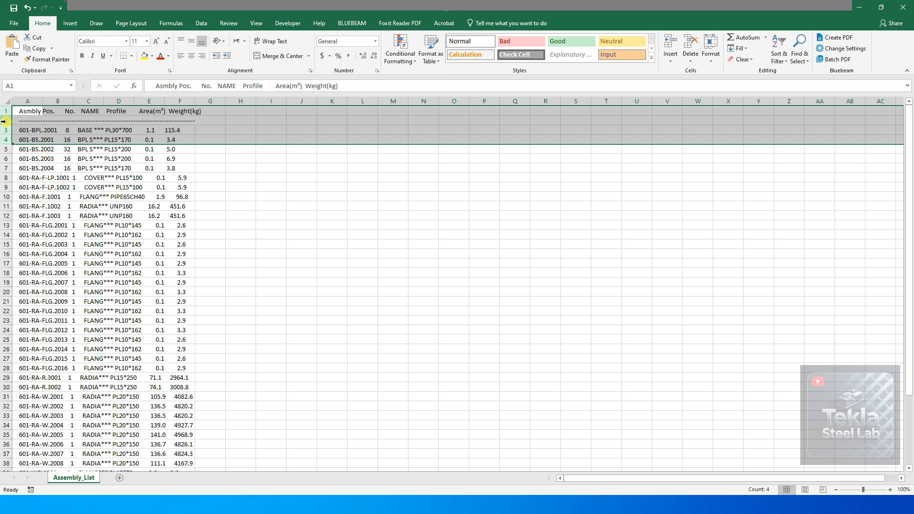
{"action": "left_click", "coordinate": [3, 122]}
{"action": "right_click", "coordinate": [4, 122]}
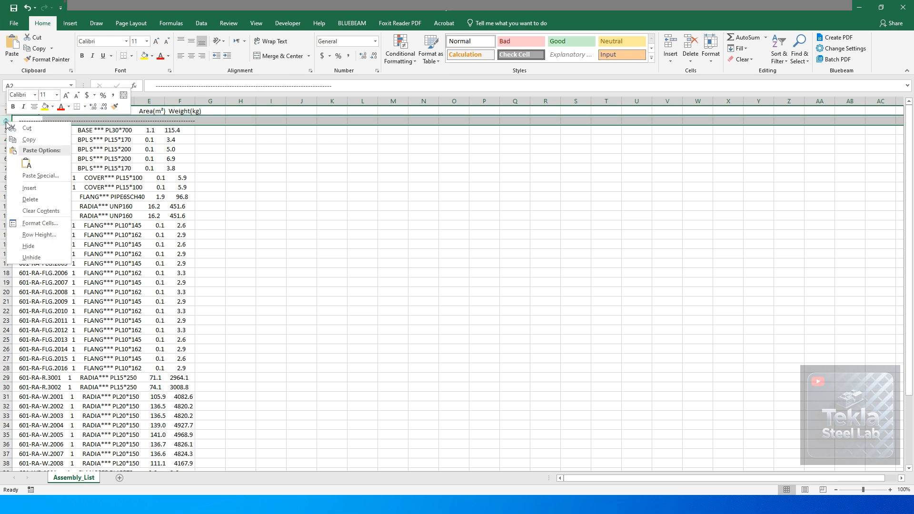
{"action": "left_click", "coordinate": [29, 202]}
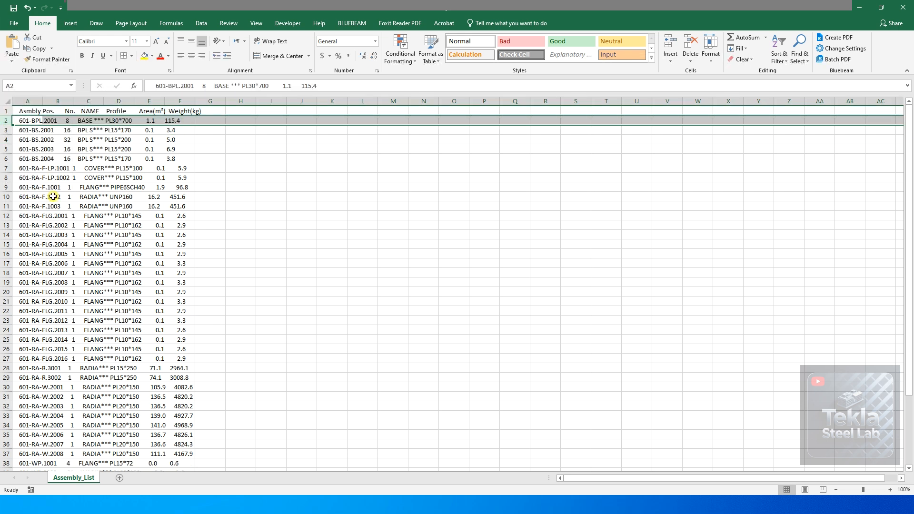
Delete the dashed separator rows above and below the total row at the end of the list.
{"action": "scroll", "coordinate": [52, 200], "scroll_direction": "down", "scroll_amount": 4}
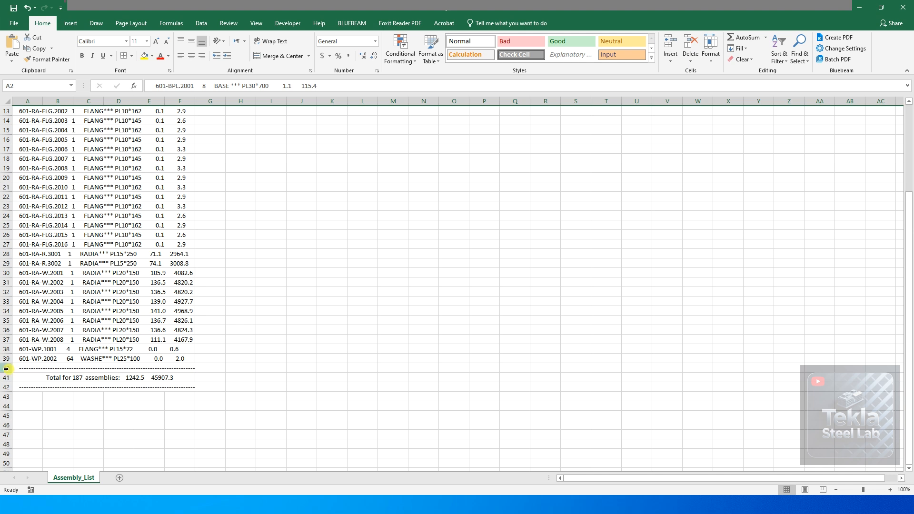
{"action": "left_click", "coordinate": [7, 349]}
{"action": "left_click", "coordinate": [6, 368]}
{"action": "right_click", "coordinate": [6, 368]}
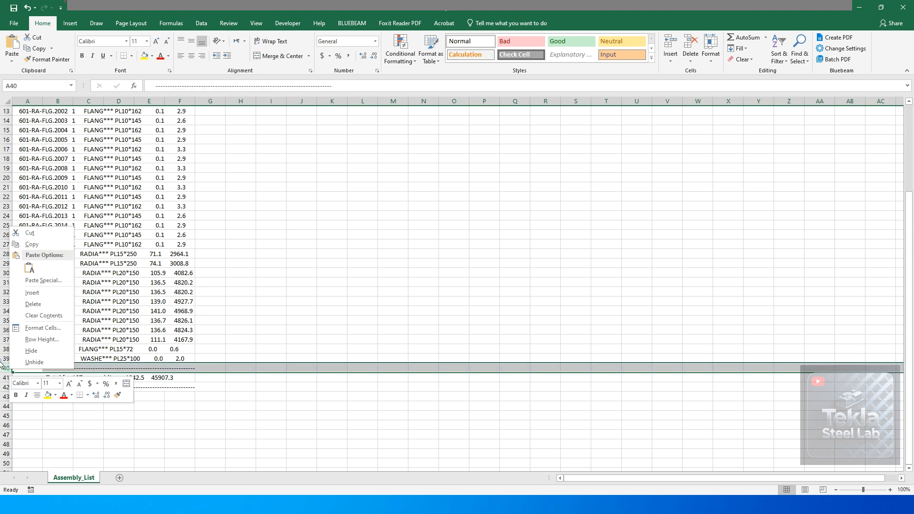
{"action": "left_click", "coordinate": [30, 304]}
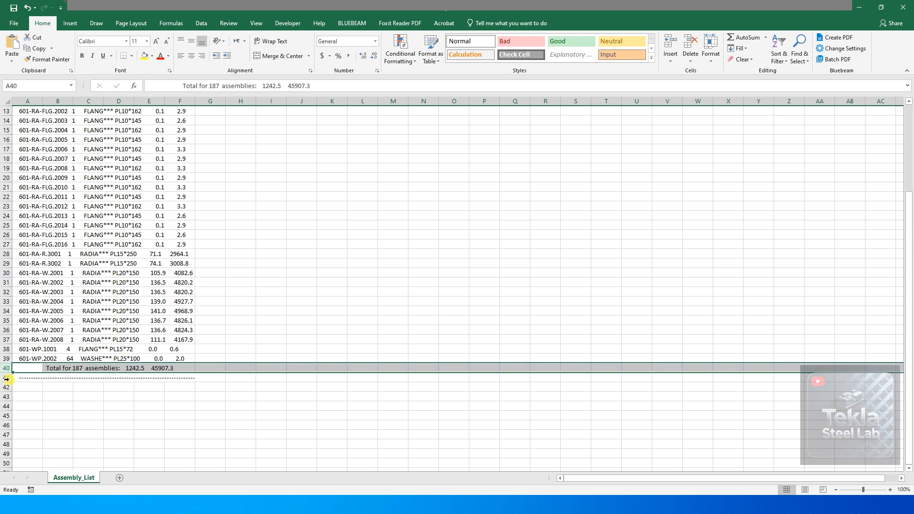
{"action": "left_click", "coordinate": [5, 378]}
{"action": "right_click", "coordinate": [5, 379]}
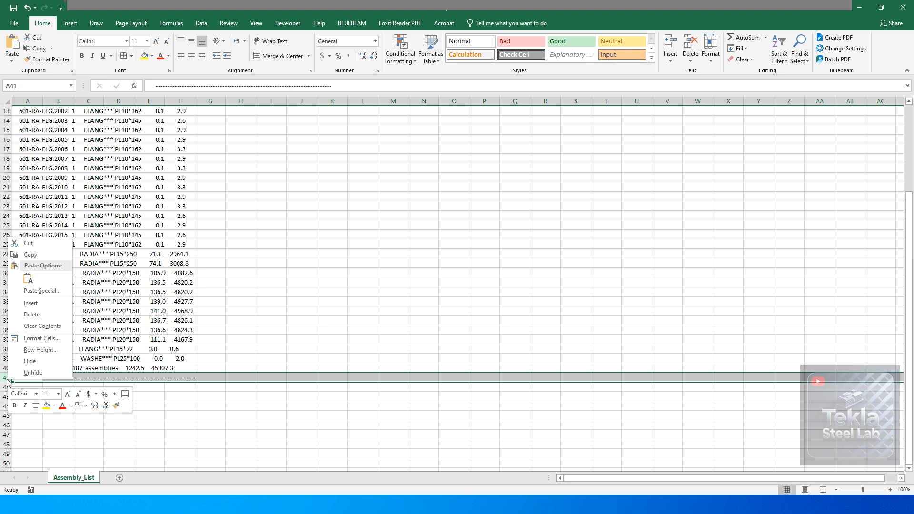
{"action": "left_click", "coordinate": [33, 315]}
{"action": "scroll", "coordinate": [40, 114], "scroll_direction": "up", "scroll_amount": 4}
Start Text to Columns on column A using the Fixed width data type and proceed to the column breaks.
{"action": "left_click", "coordinate": [32, 103]}
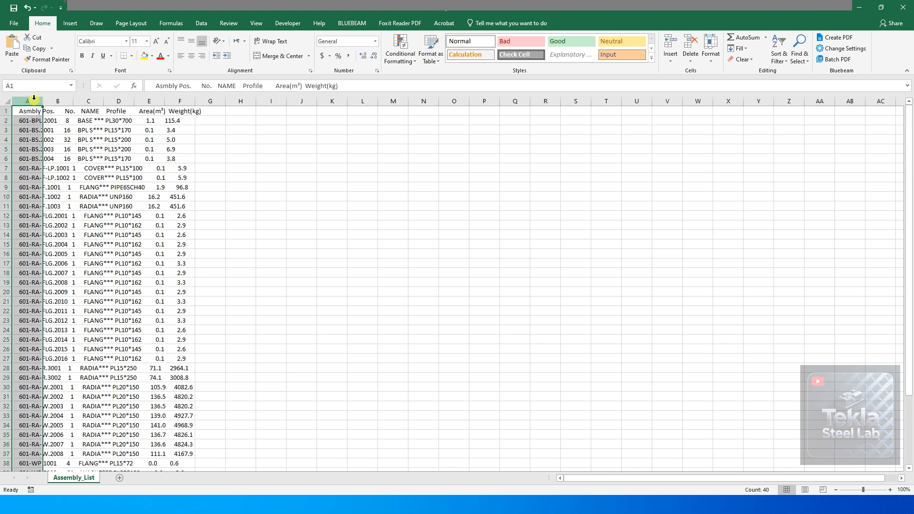
{"action": "left_click", "coordinate": [200, 24]}
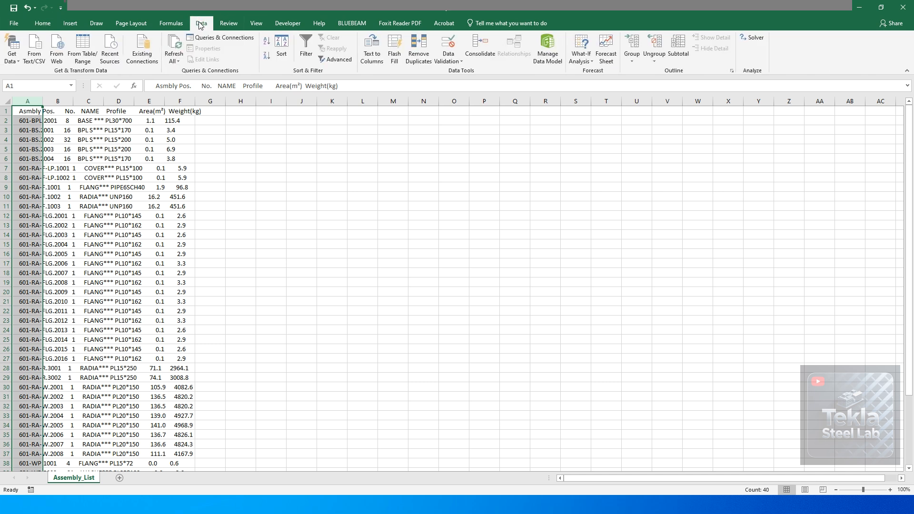
{"action": "left_click", "coordinate": [374, 52]}
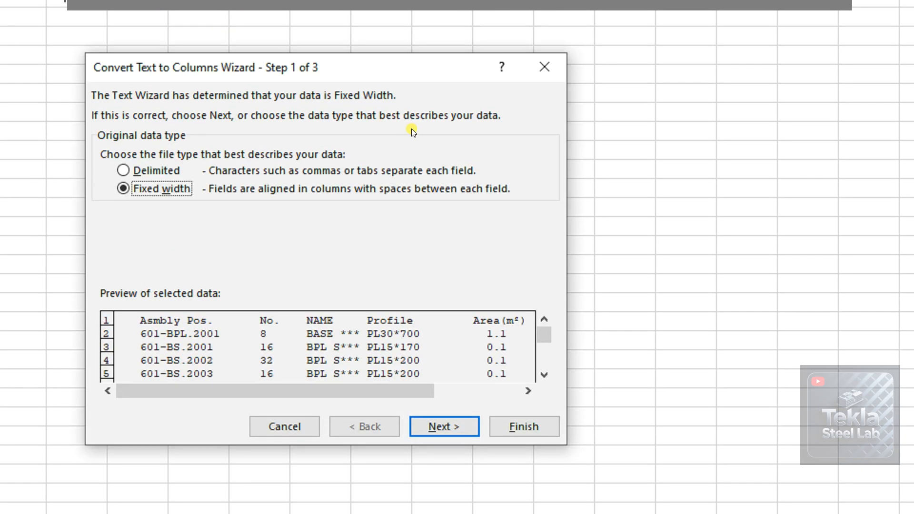
{"action": "left_click", "coordinate": [427, 428]}
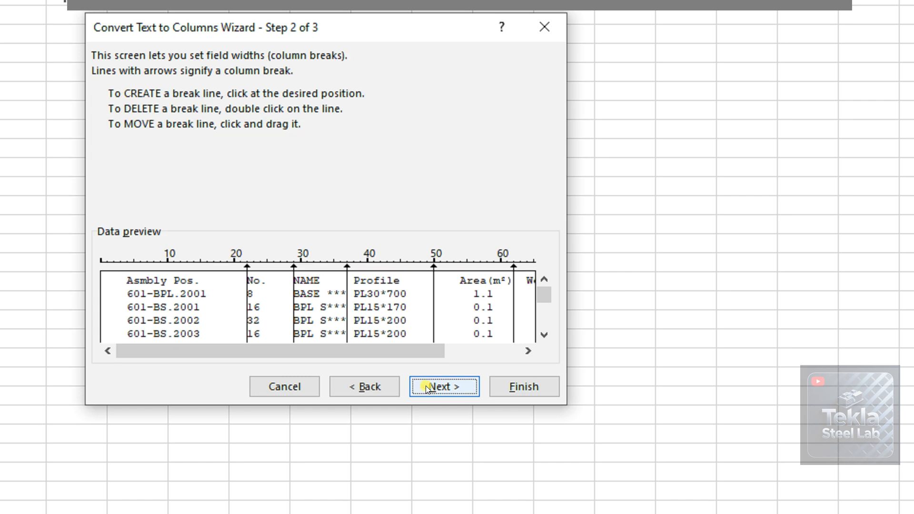
Move the breaks before No., NAME and Profile to about 21, 28 and 38, and add one after Weight at about 75.
{"action": "left_click_drag", "start_coordinate": [335, 354], "coordinate": [347, 351]}
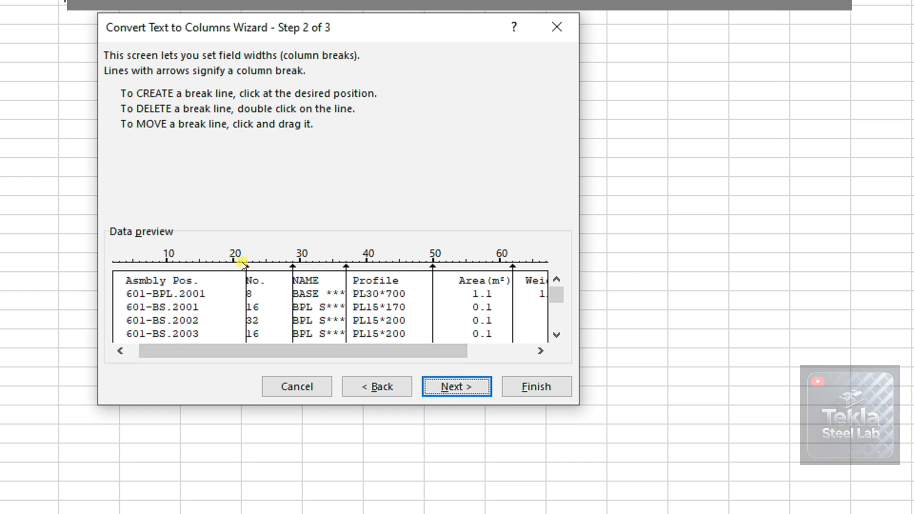
{"action": "left_click_drag", "start_coordinate": [248, 266], "coordinate": [239, 266]}
{"action": "left_click_drag", "start_coordinate": [296, 268], "coordinate": [286, 266]}
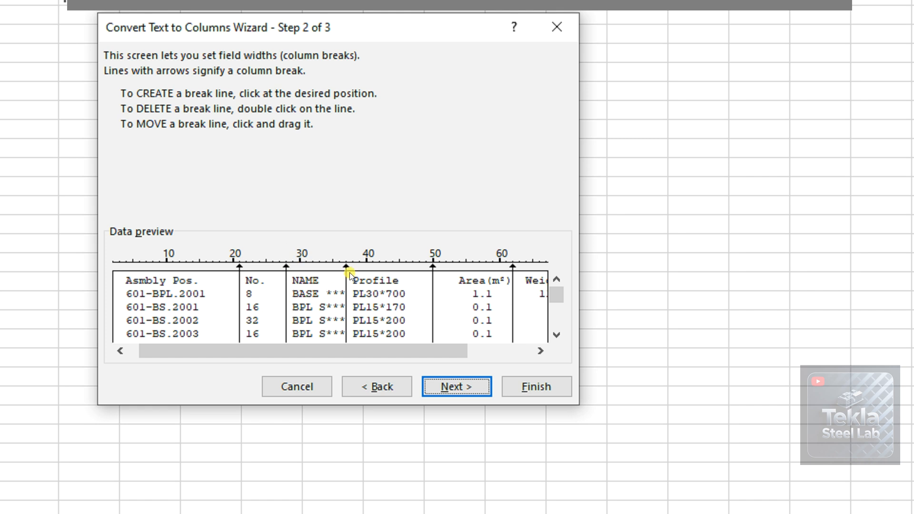
{"action": "left_click_drag", "start_coordinate": [344, 264], "coordinate": [349, 268]}
{"action": "left_click_drag", "start_coordinate": [433, 344], "coordinate": [492, 347]}
{"action": "left_click", "coordinate": [512, 276]}
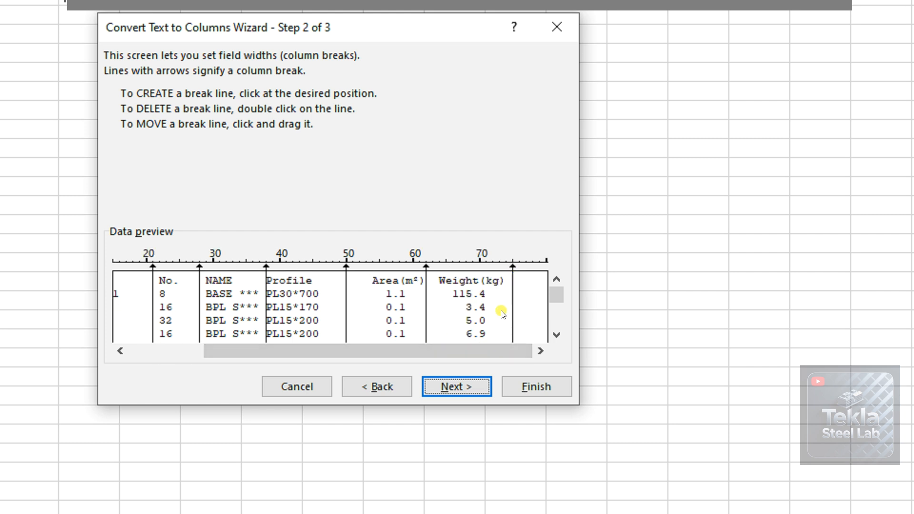
Check the breaks against the data preview and finish the conversion with General format and destination $A$1.
{"action": "left_click", "coordinate": [556, 335]}
{"action": "left_click_drag", "start_coordinate": [489, 350], "coordinate": [351, 346]}
{"action": "left_click", "coordinate": [555, 318]}
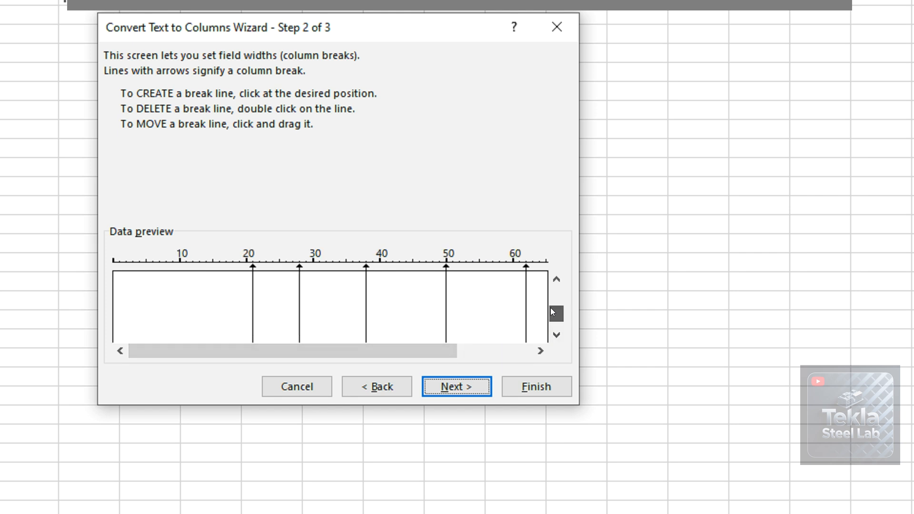
{"action": "left_click_drag", "start_coordinate": [548, 304], "coordinate": [547, 299]}
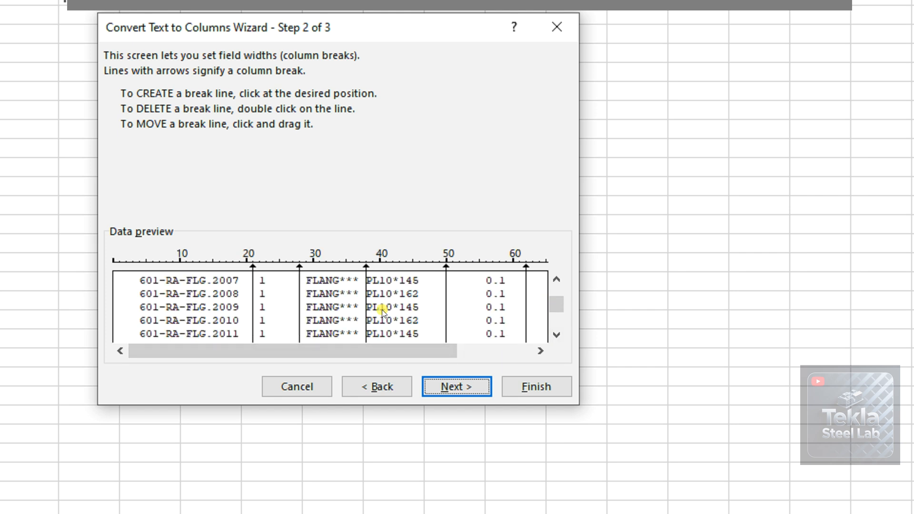
{"action": "left_click", "coordinate": [360, 308]}
{"action": "left_click_drag", "start_coordinate": [361, 281], "coordinate": [366, 270]}
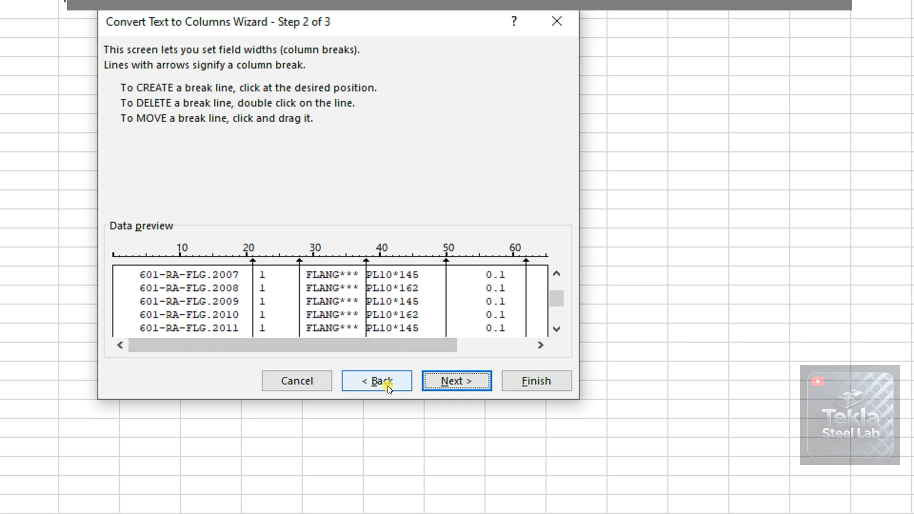
{"action": "left_click", "coordinate": [446, 388]}
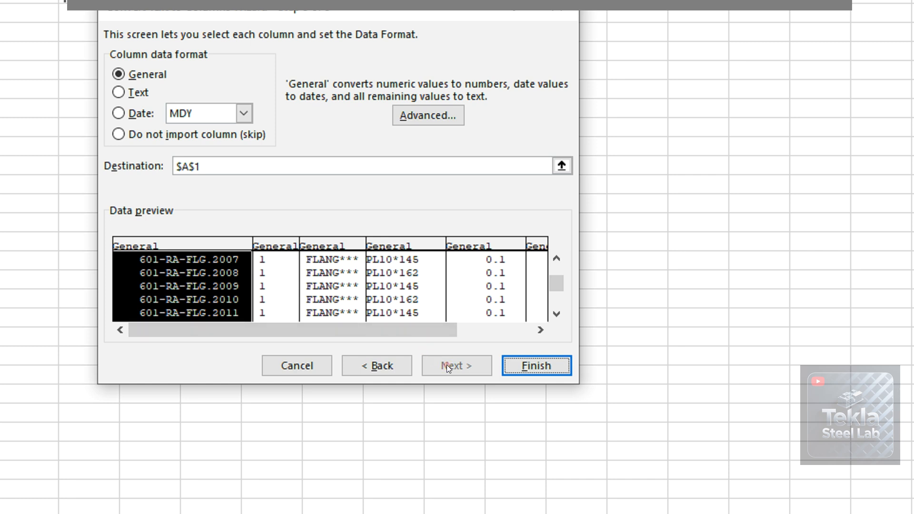
{"action": "left_click", "coordinate": [507, 365]}
{"action": "left_click", "coordinate": [269, 203]}
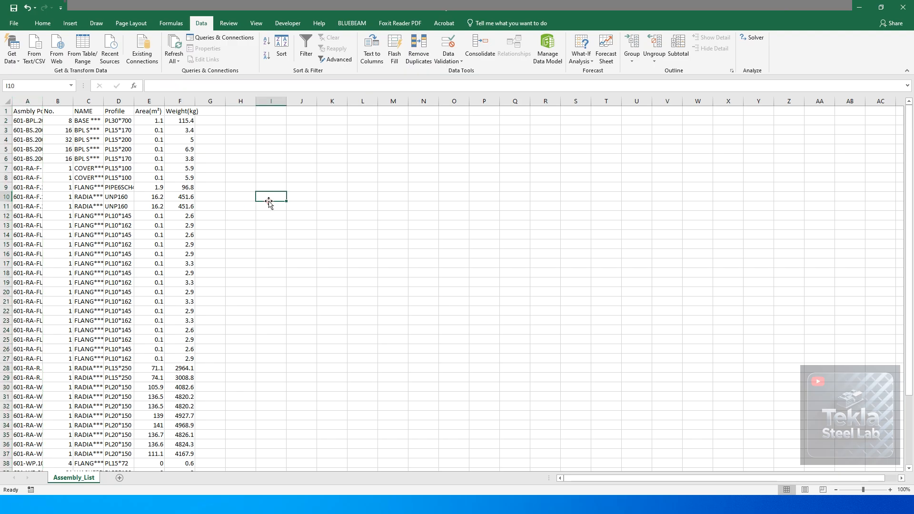
Fit the widths of the assembly list columns A to F to their contents, narrowing the No. column.
{"action": "double_click", "coordinate": [43, 100]}
{"action": "left_click_drag", "start_coordinate": [98, 101], "coordinate": [85, 101]}
{"action": "double_click", "coordinate": [115, 101]}
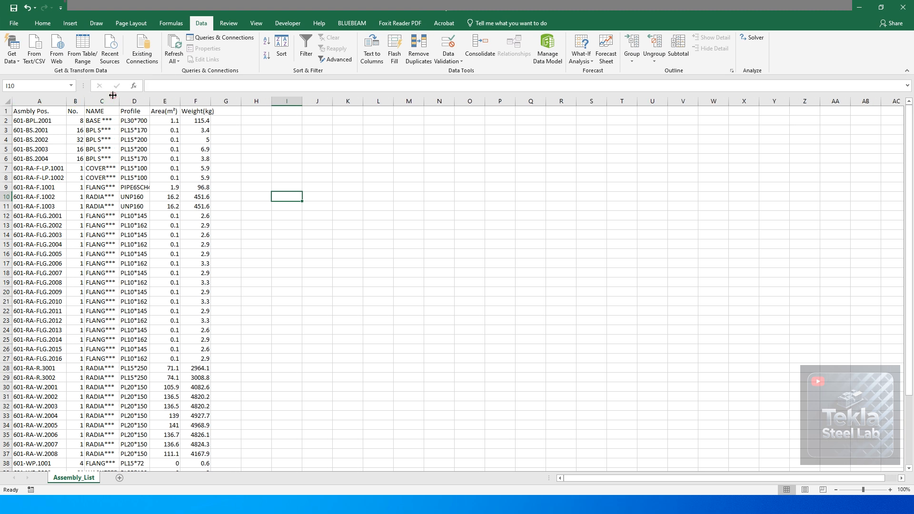
{"action": "double_click", "coordinate": [147, 101]}
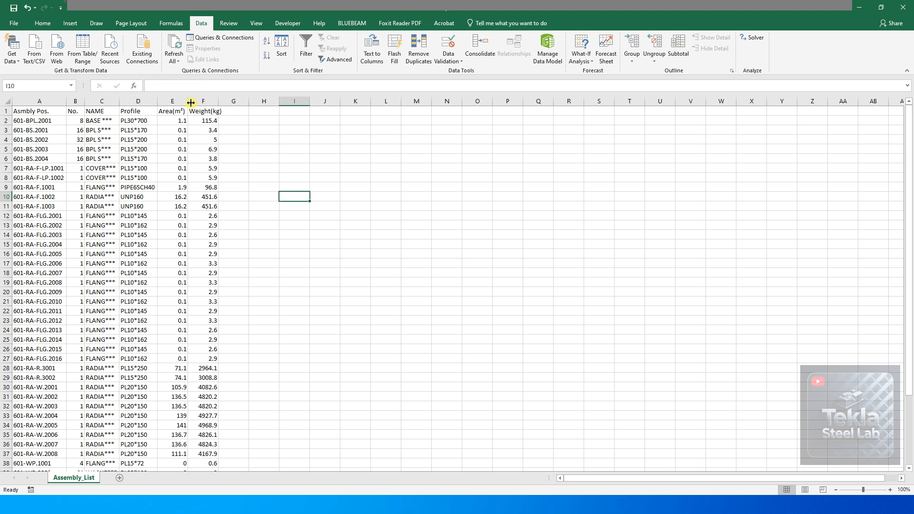
{"action": "double_click", "coordinate": [218, 101]}
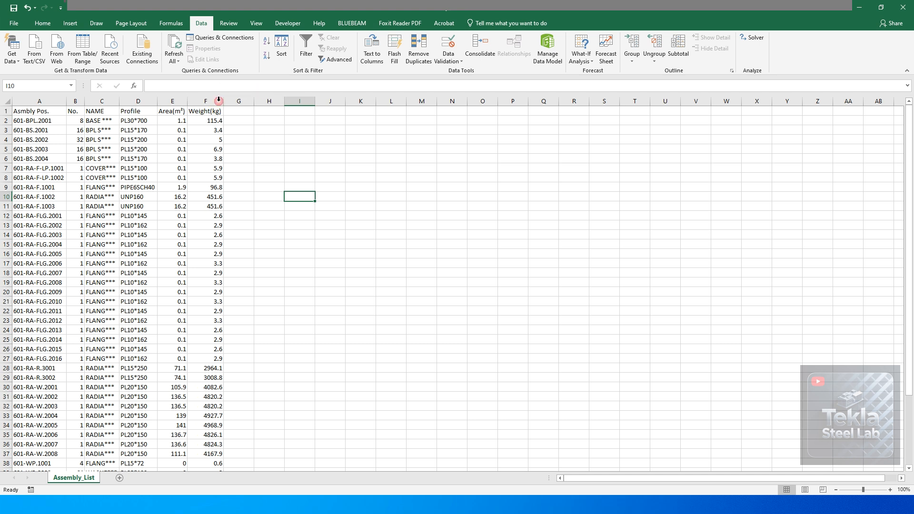
{"action": "scroll", "coordinate": [308, 310], "scroll_direction": "down", "scroll_amount": 3}
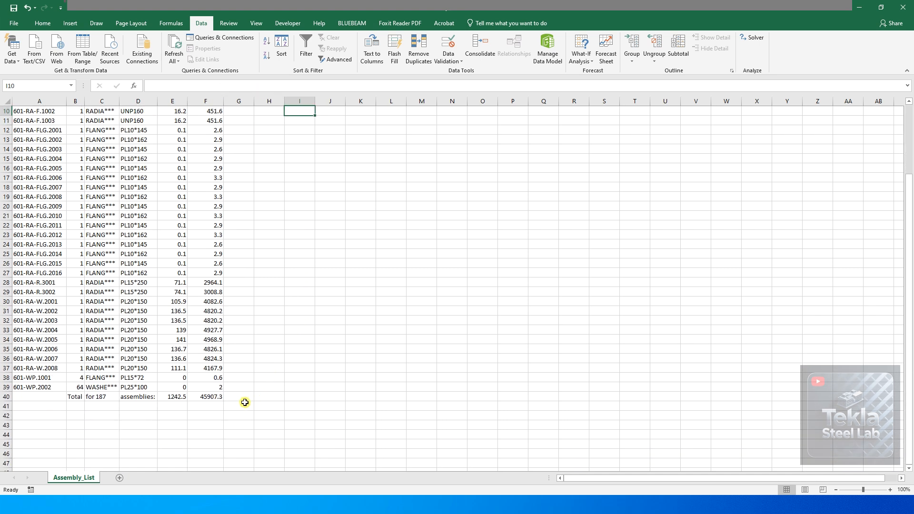
Clear "Total" from cell B40 and shorten the text in C40 to 187.
{"action": "left_click", "coordinate": [74, 396]}
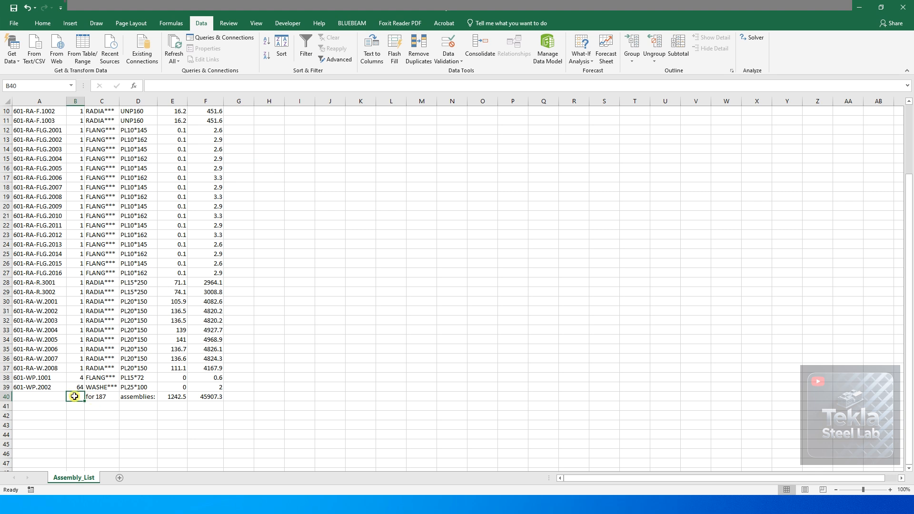
{"action": "left_click", "coordinate": [90, 397]}
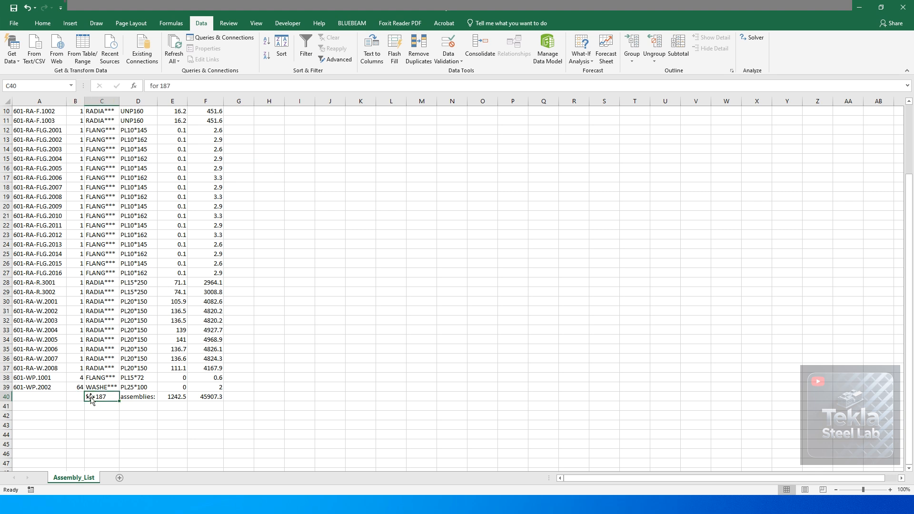
{"action": "key", "text": "BackSpace"}
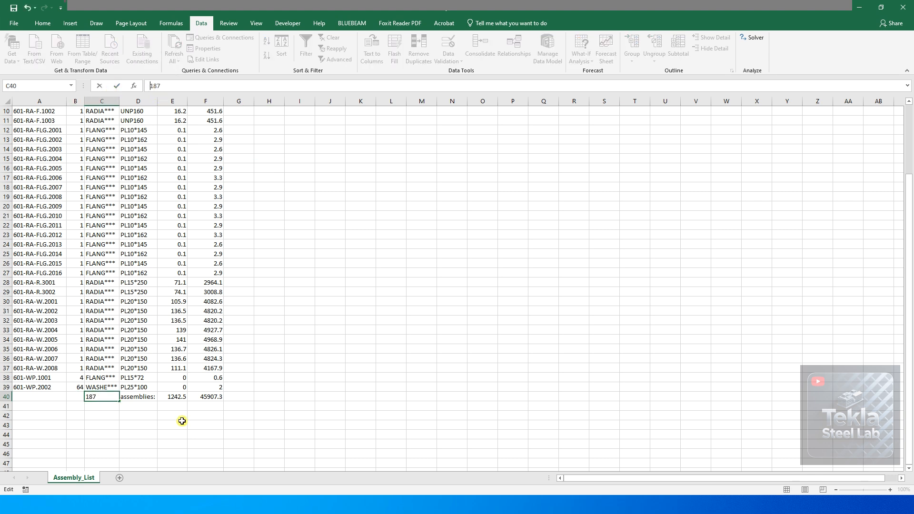
{"action": "left_click", "coordinate": [167, 424]}
{"action": "scroll", "coordinate": [230, 419], "scroll_direction": "up", "scroll_amount": 3}
{"action": "scroll", "coordinate": [230, 418], "scroll_direction": "down", "scroll_amount": 4}
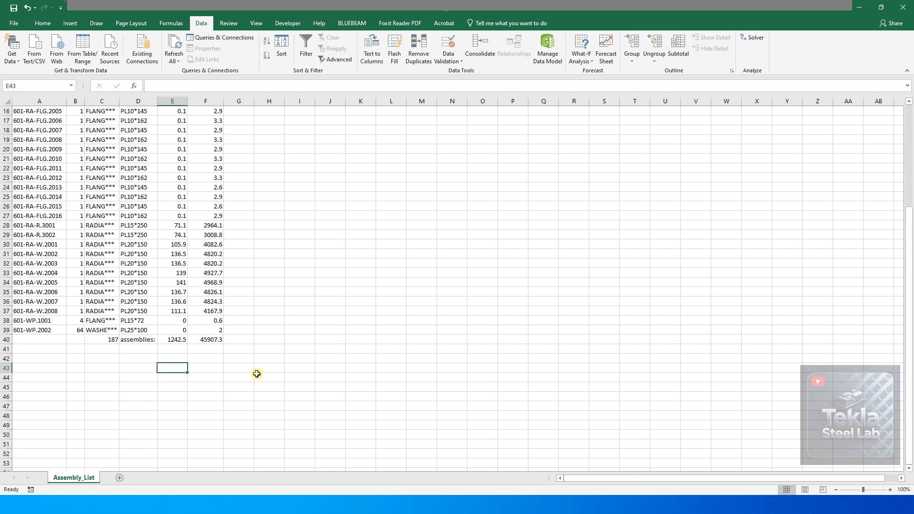
{"action": "scroll", "coordinate": [218, 367], "scroll_direction": "up", "scroll_amount": 4}
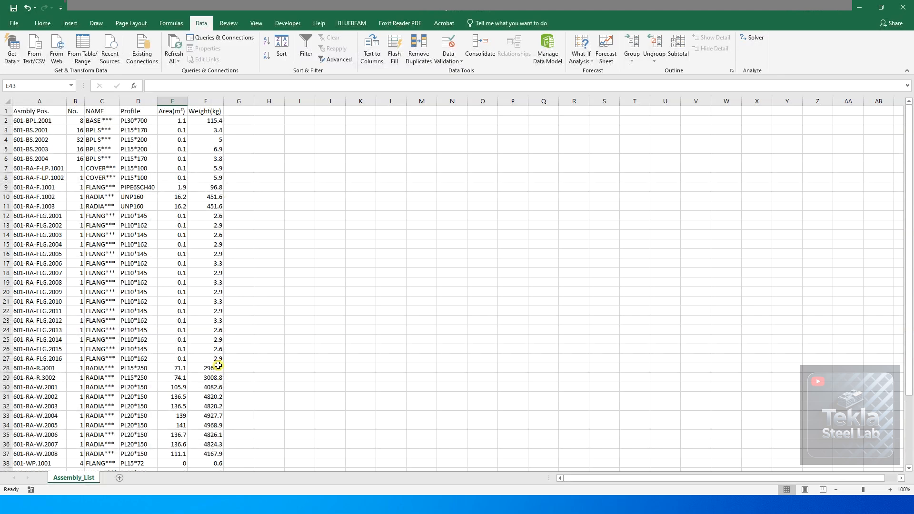
Enter the formula =B2*F2 in G2 to multiply the first assembly's quantity by its weight.
{"action": "left_click_drag", "start_coordinate": [211, 120], "coordinate": [381, 300]}
{"action": "left_click", "coordinate": [276, 385]}
{"action": "scroll", "coordinate": [296, 326], "scroll_direction": "up", "scroll_amount": 1}
{"action": "left_click", "coordinate": [247, 125]}
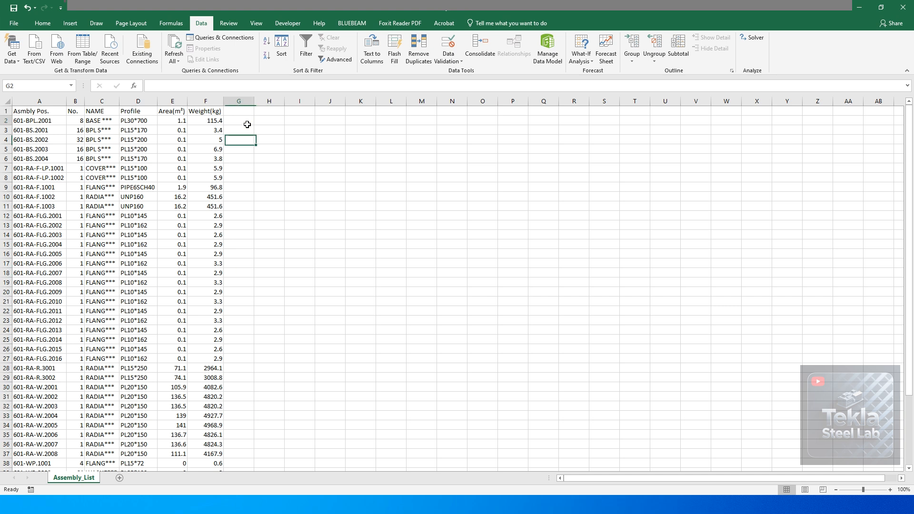
{"action": "type", "text": "="}
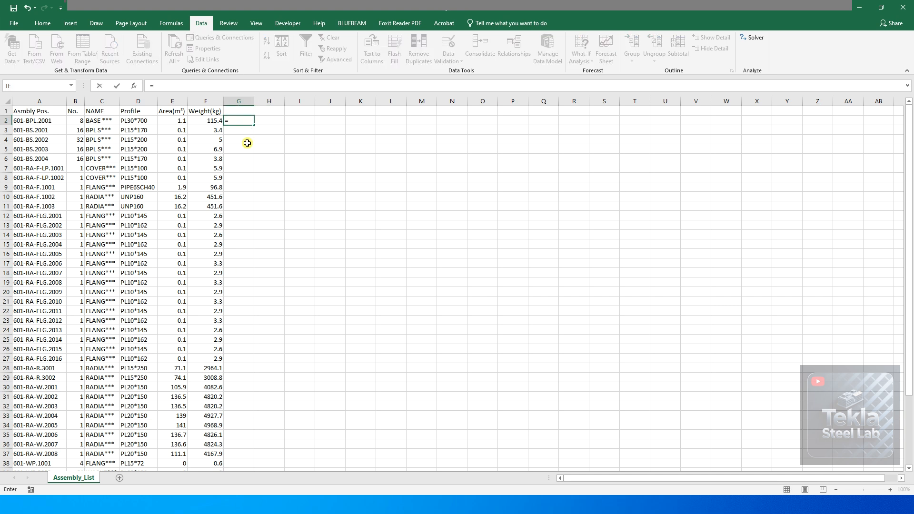
{"action": "left_click", "coordinate": [79, 119]}
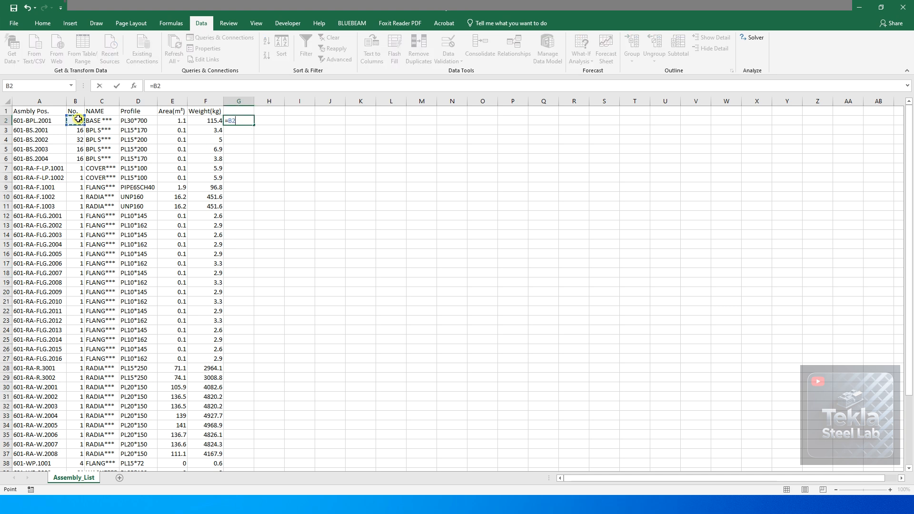
{"action": "type", "text": "*"}
{"action": "left_click", "coordinate": [199, 121]}
{"action": "key", "text": "Return"}
Fill the G2 formula down column G through the assembly rows and clear the result in G40.
{"action": "left_click", "coordinate": [245, 121]}
{"action": "double_click", "coordinate": [253, 124]}
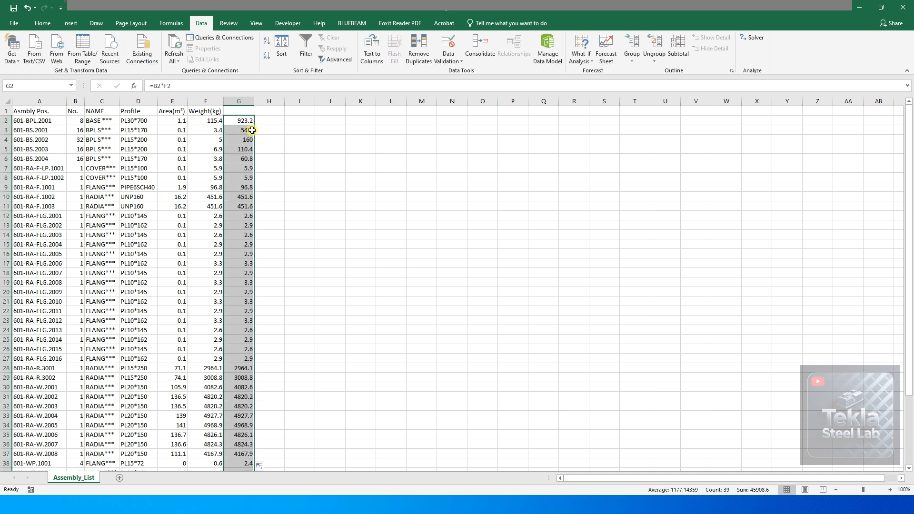
{"action": "scroll", "coordinate": [252, 129], "scroll_direction": "down", "scroll_amount": 2}
{"action": "left_click", "coordinate": [236, 425]}
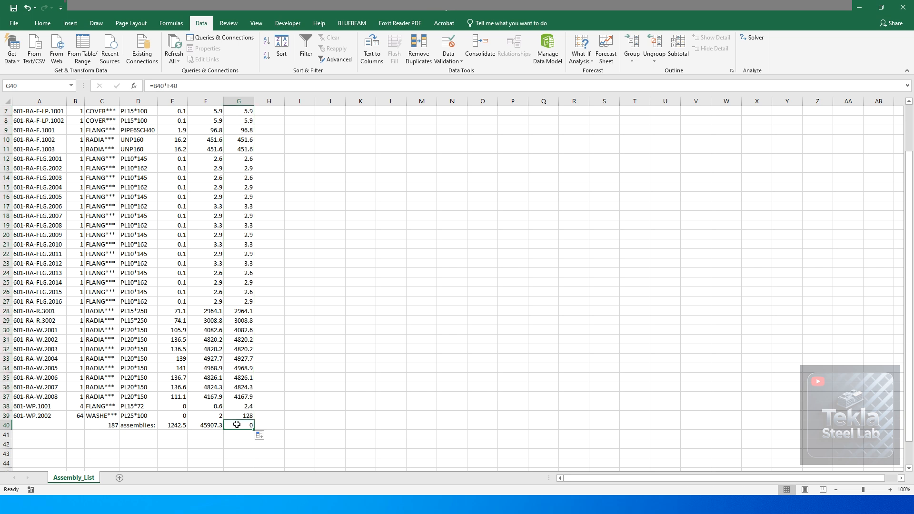
{"action": "scroll", "coordinate": [238, 424], "scroll_direction": "up", "scroll_amount": 11}
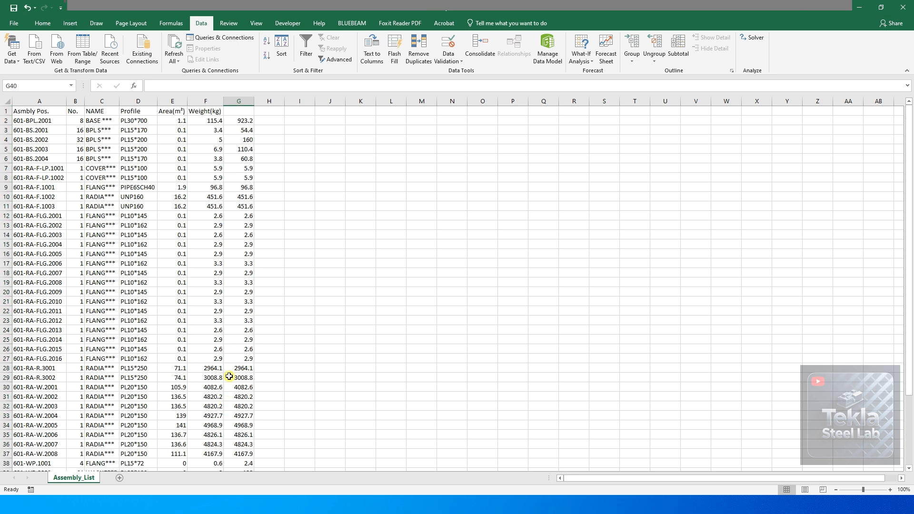
Compare the sum of G2:G39 with the report's total weight in F40.
{"action": "left_click", "coordinate": [239, 121]}
{"action": "left_click_drag", "start_coordinate": [240, 121], "coordinate": [237, 441]}
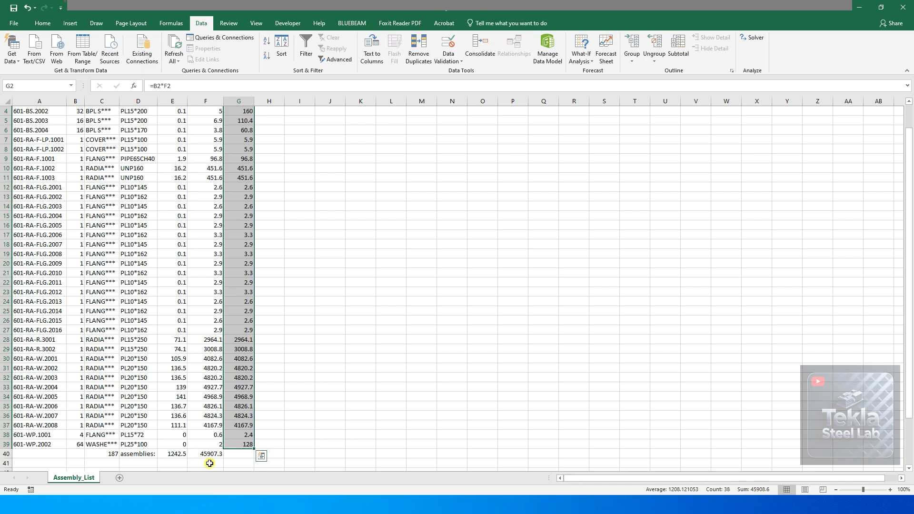
{"action": "left_click", "coordinate": [208, 453]}
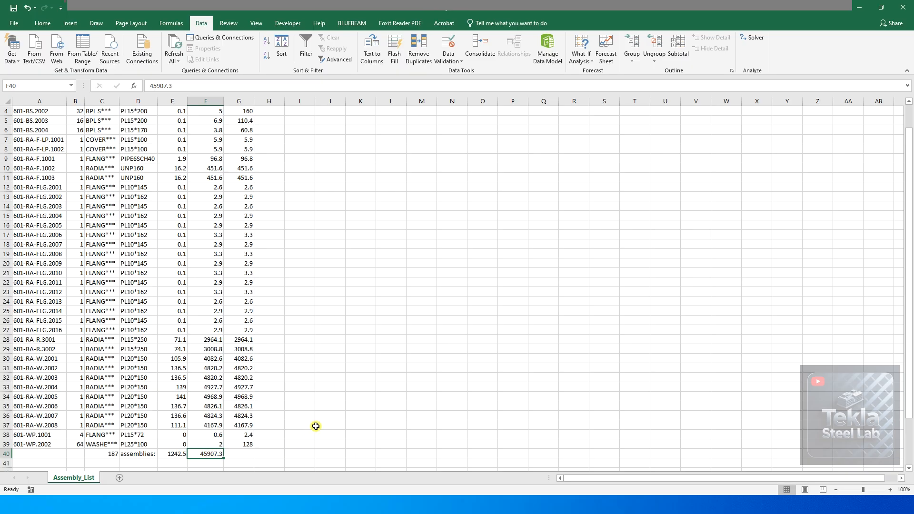
{"action": "scroll", "coordinate": [318, 419], "scroll_direction": "up", "scroll_amount": 1}
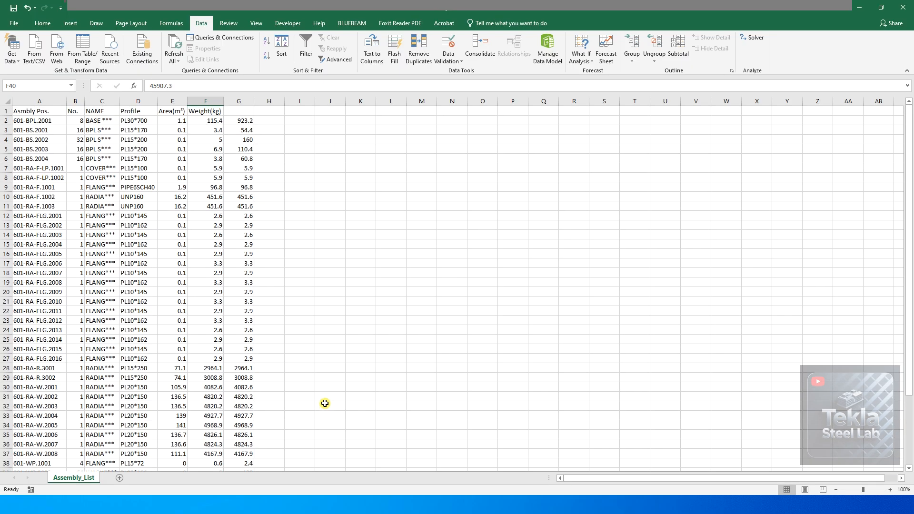
Save the workbook as "xsr to xlsx_1" in the Reports folder as tab-delimited text and close it.
{"action": "left_click", "coordinate": [10, 23]}
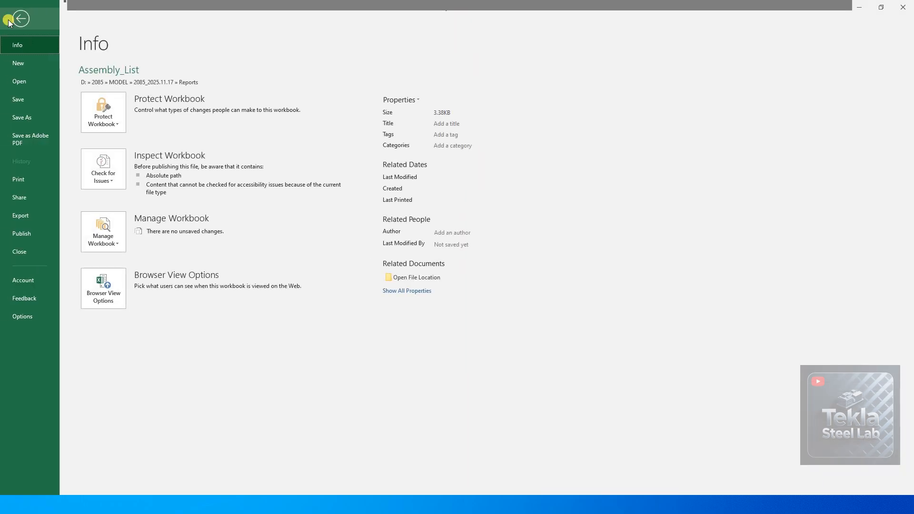
{"action": "left_click", "coordinate": [15, 118]}
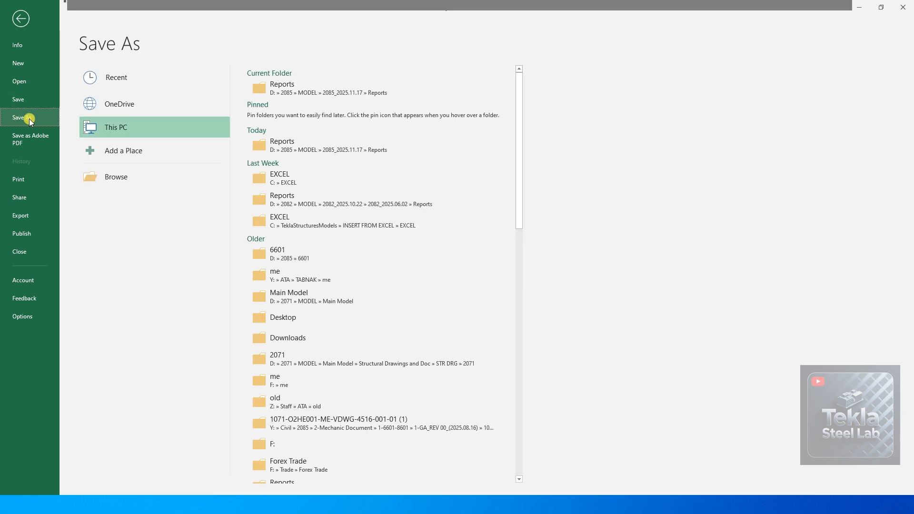
{"action": "left_click", "coordinate": [301, 90]}
{"action": "left_click", "coordinate": [187, 194]}
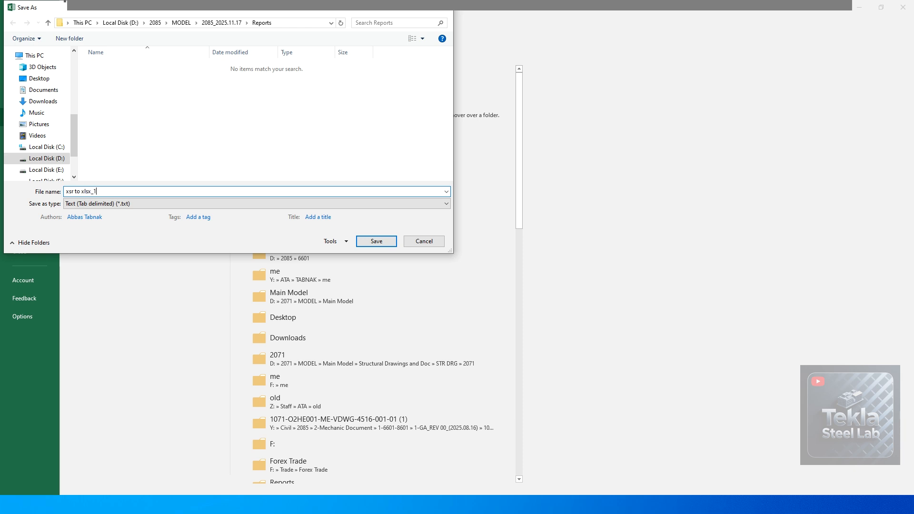
{"action": "key", "text": "Return"}
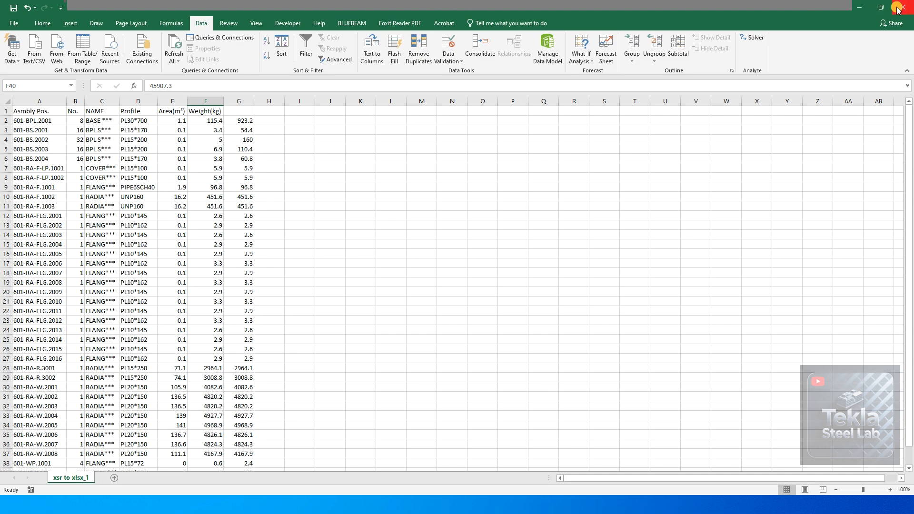
{"action": "left_click", "coordinate": [896, 8]}
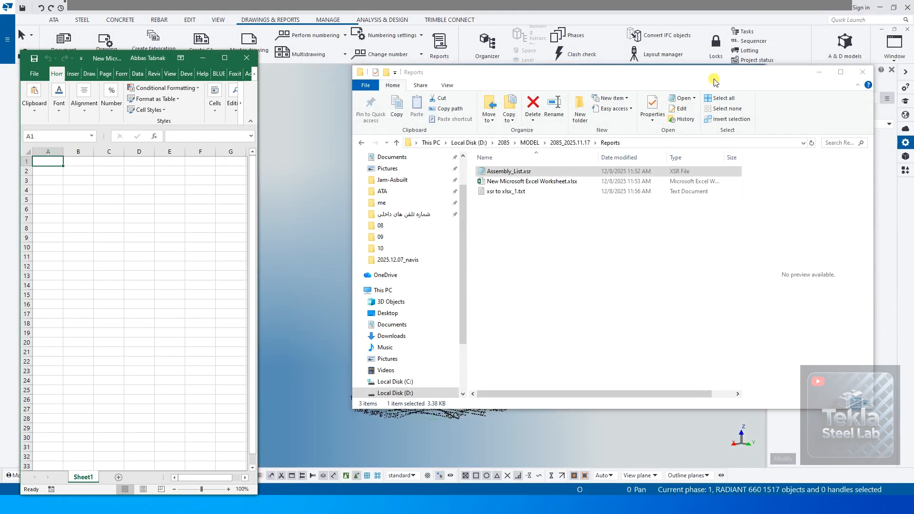
Rename xsr to xlsx_1.txt as xsr to xlsx_1.xslx and accept the extension change.
{"action": "left_click", "coordinate": [526, 192]}
{"action": "left_click", "coordinate": [526, 192]}
{"action": "left_click", "coordinate": [528, 193]}
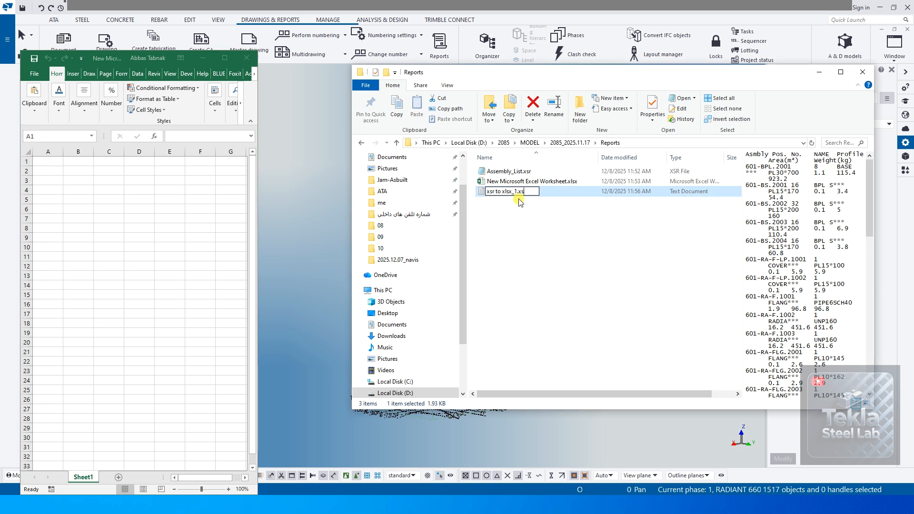
{"action": "key", "text": "Return"}
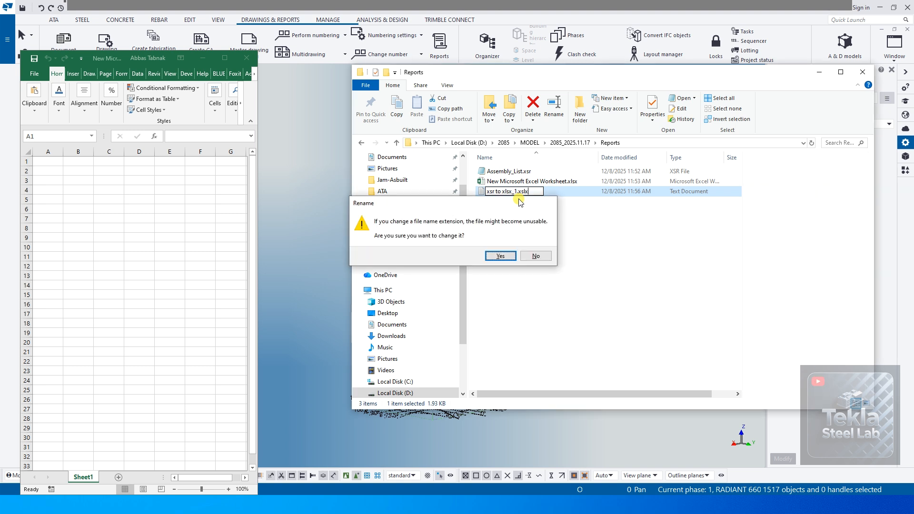
{"action": "key", "text": "Return"}
Open xsr to xlsx_1.xslx with Excel and check the Weight(kg) column and the calculated column G.
{"action": "key", "text": "Return"}
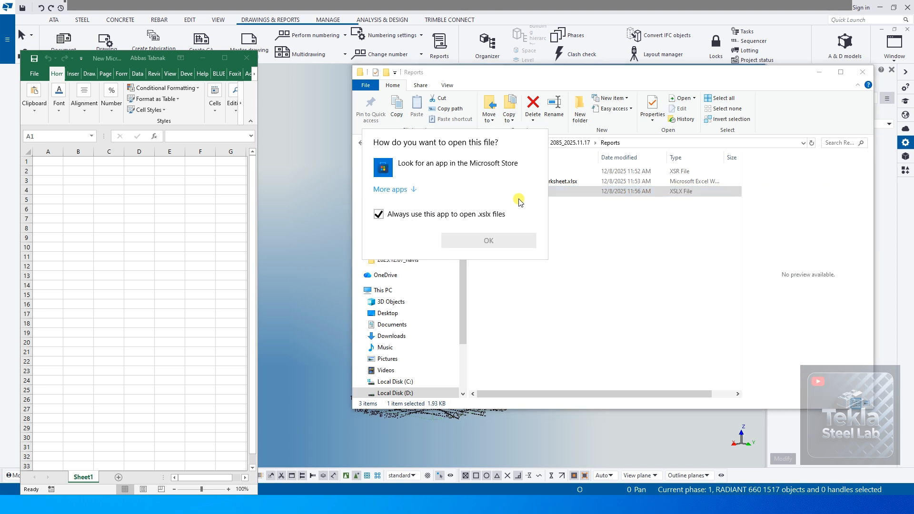
{"action": "left_click", "coordinate": [403, 193]}
{"action": "left_click", "coordinate": [395, 211]}
{"action": "left_click", "coordinate": [469, 353]}
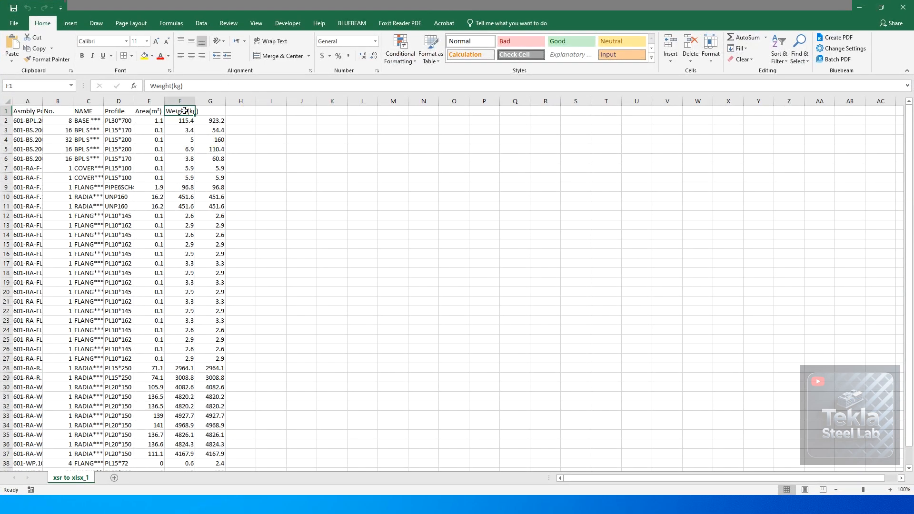
{"action": "left_click", "coordinate": [182, 103]}
{"action": "left_click", "coordinate": [210, 103]}
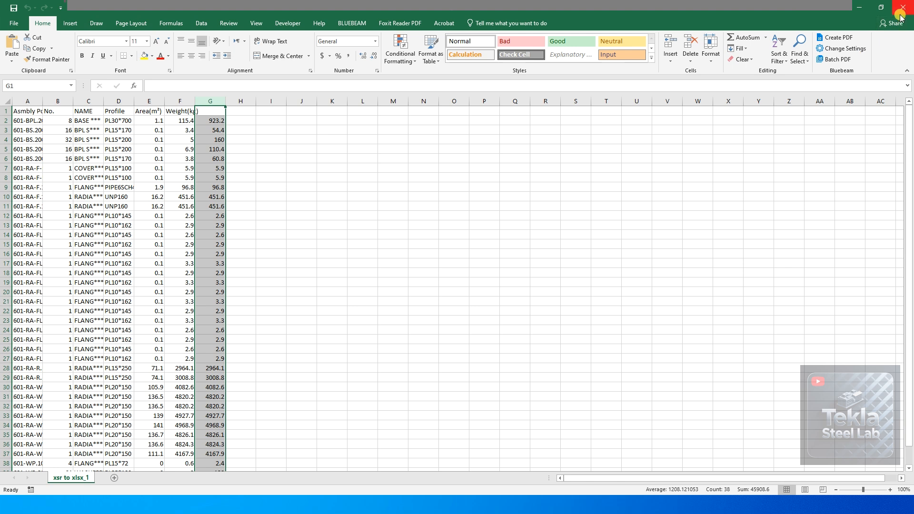
Close both Excel workbooks and the Reports folder, return to Tekla Structures and deselect the model objects.
{"action": "left_click", "coordinate": [903, 8]}
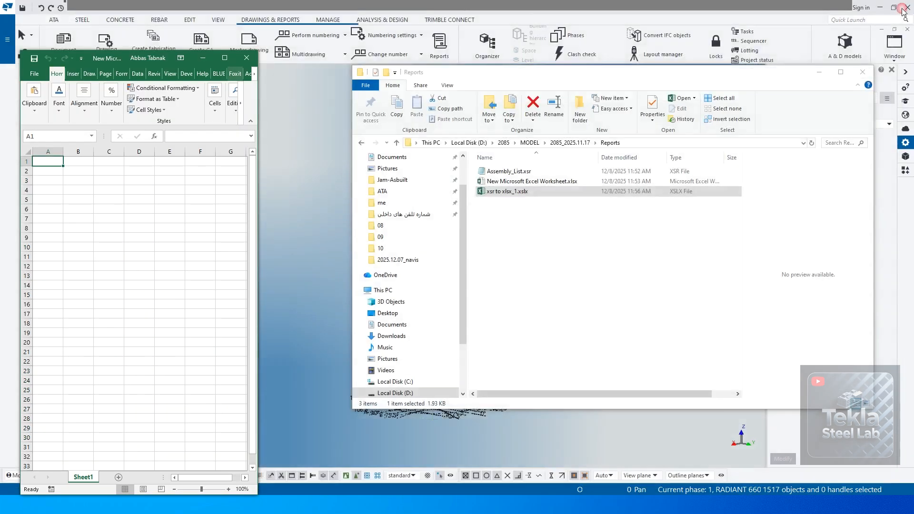
{"action": "left_click", "coordinate": [243, 59]}
{"action": "left_click", "coordinate": [559, 234]}
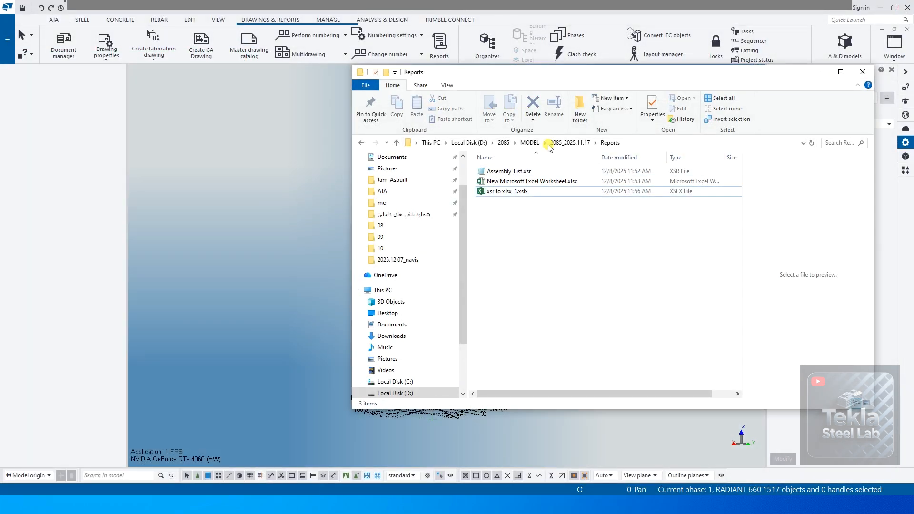
{"action": "left_click_drag", "start_coordinate": [494, 82], "coordinate": [370, 98]}
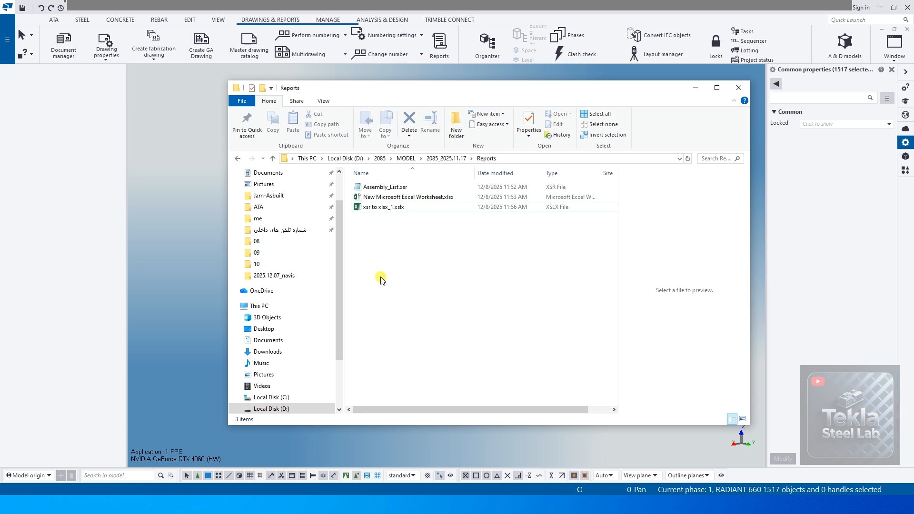
{"action": "left_click", "coordinate": [737, 87]}
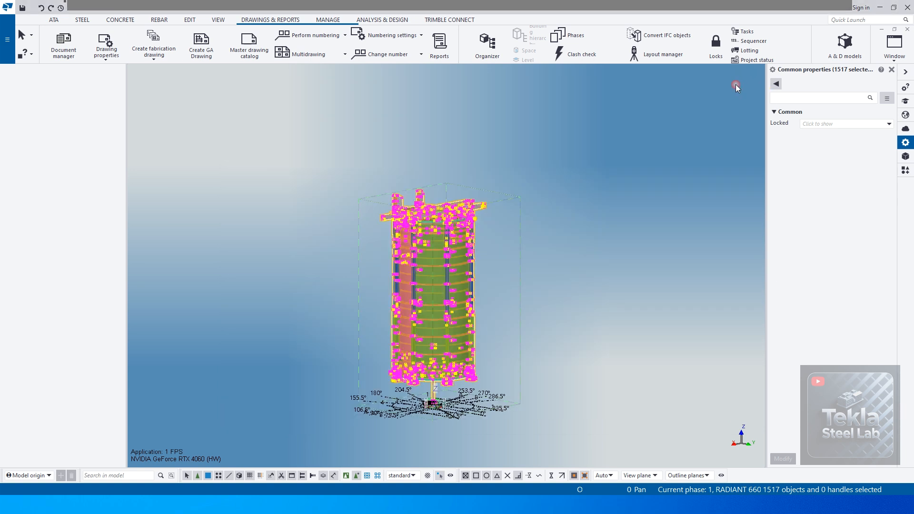
{"action": "left_click", "coordinate": [255, 190]}
Open the Template editor from Tekla Structures and start loading a template file.
{"action": "left_click", "coordinate": [8, 41]}
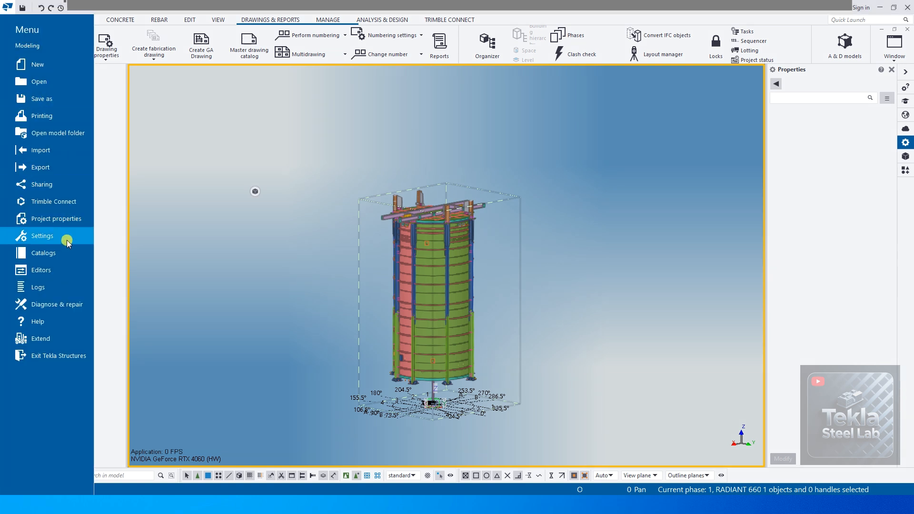
{"action": "left_click", "coordinate": [67, 272]}
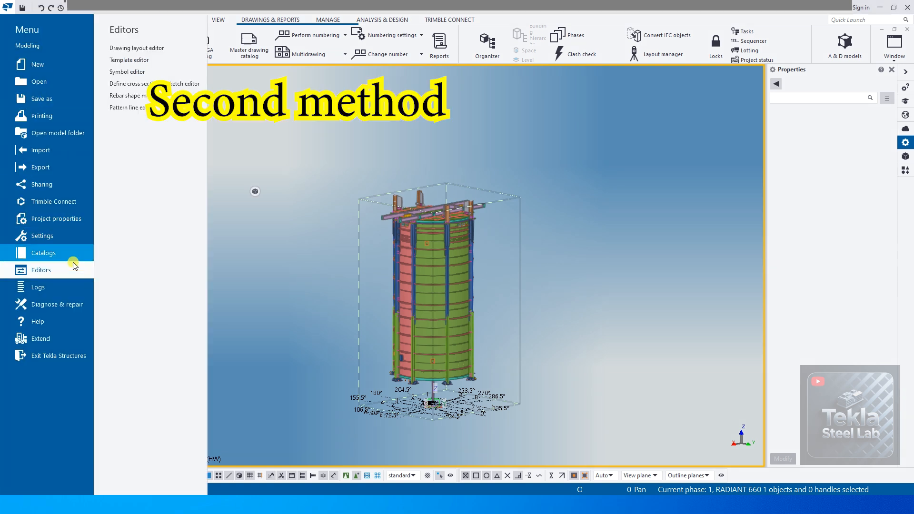
{"action": "left_click", "coordinate": [157, 73]}
{"action": "left_click", "coordinate": [19, 26]}
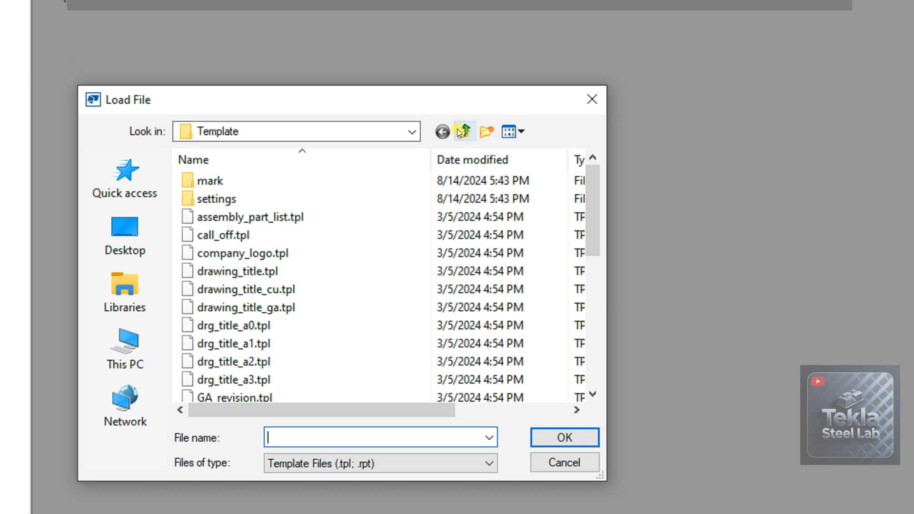
Load Assembly_List.rpt from the default environment's Steel > Detailing > ReportsAndTemplates folder.
{"action": "left_click", "coordinate": [458, 130]}
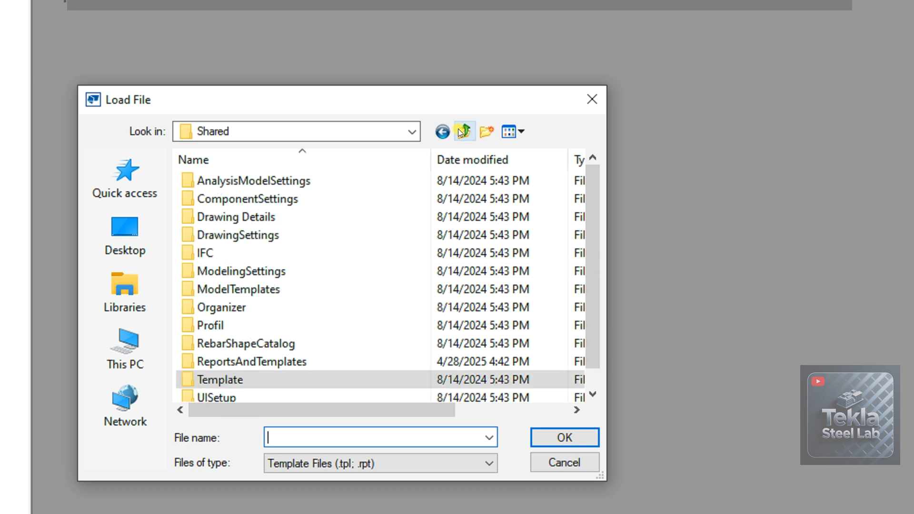
{"action": "left_click", "coordinate": [459, 131]}
{"action": "left_click", "coordinate": [459, 130]}
{"action": "left_click", "coordinate": [240, 236]}
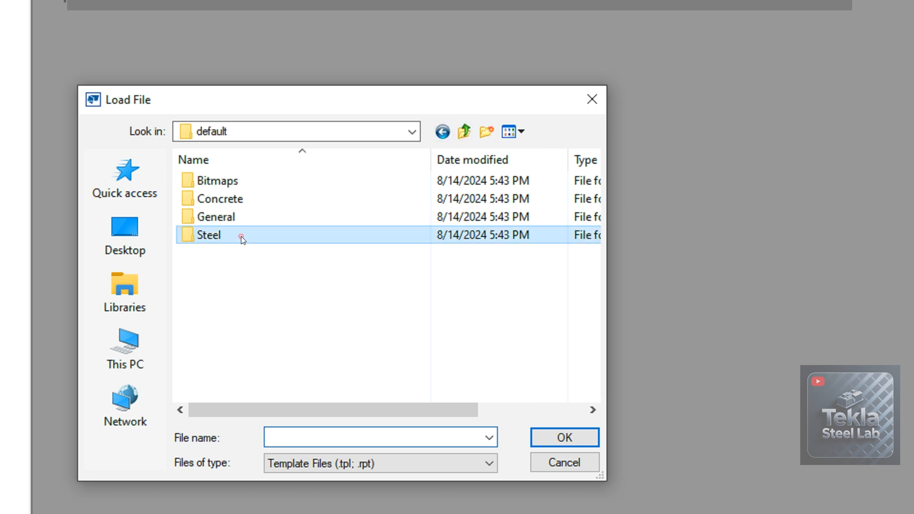
{"action": "double_click", "coordinate": [241, 236]}
{"action": "left_click", "coordinate": [238, 183]}
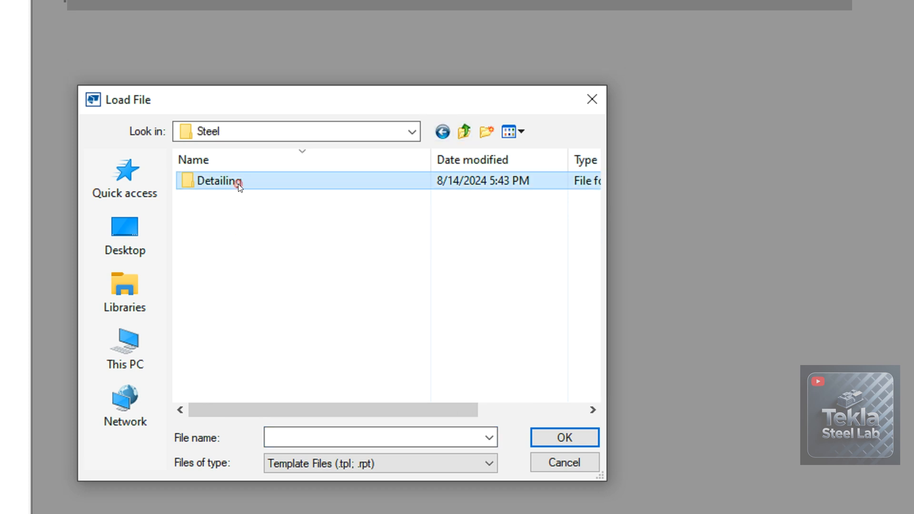
{"action": "double_click", "coordinate": [238, 184]}
{"action": "double_click", "coordinate": [267, 307]}
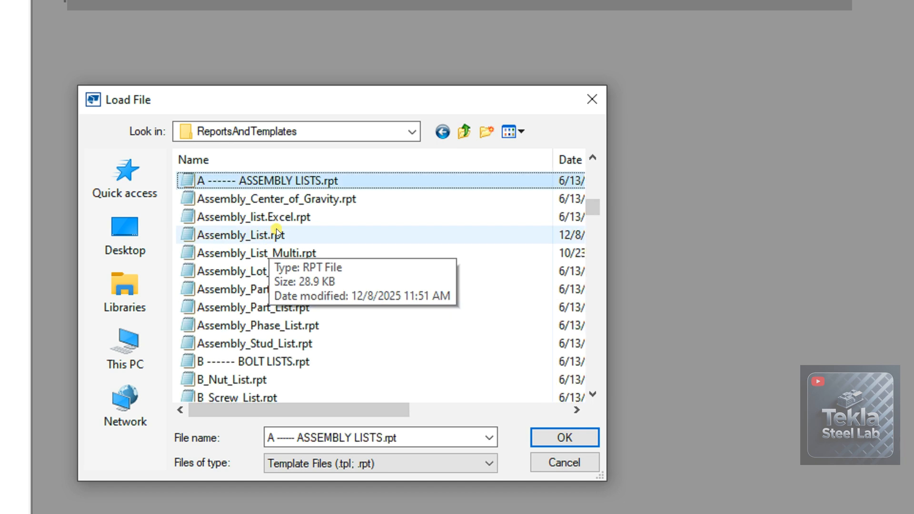
{"action": "left_click", "coordinate": [281, 235]}
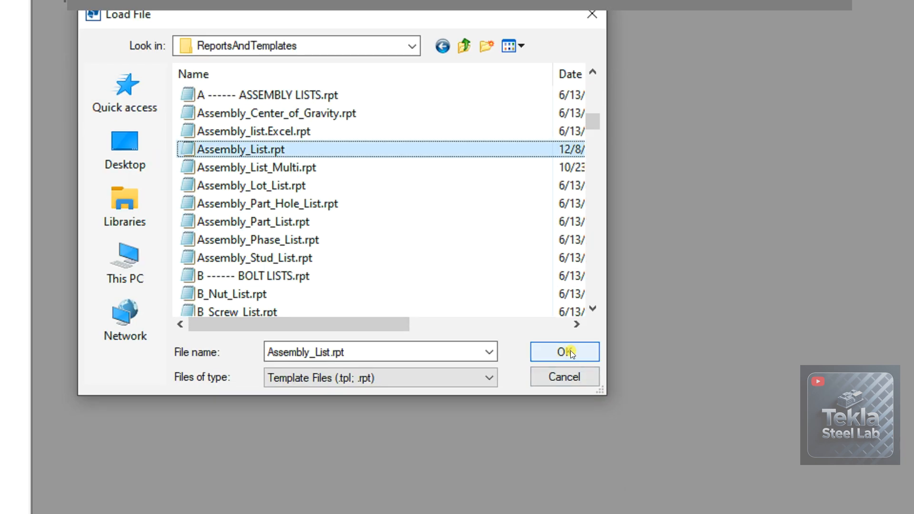
{"action": "left_click", "coordinate": [571, 351]}
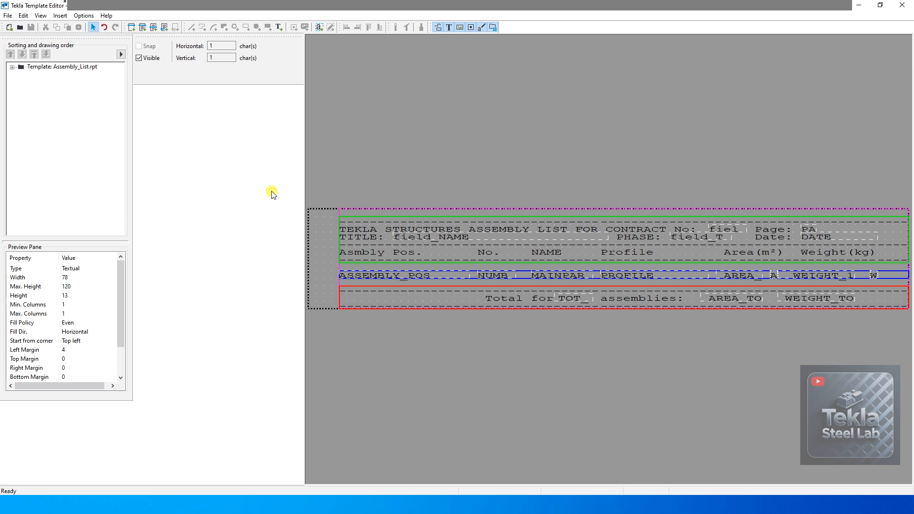
Save a copy of the report template as Assembly_List_xlsx.rpt in the ReportsAndTemplates folder.
{"action": "left_click", "coordinate": [10, 16]}
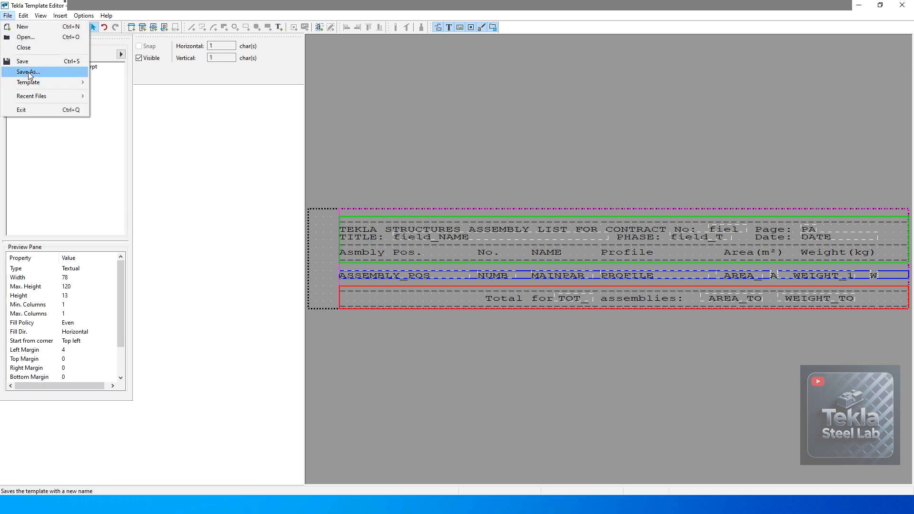
{"action": "left_click", "coordinate": [30, 76]}
{"action": "left_click", "coordinate": [455, 348]}
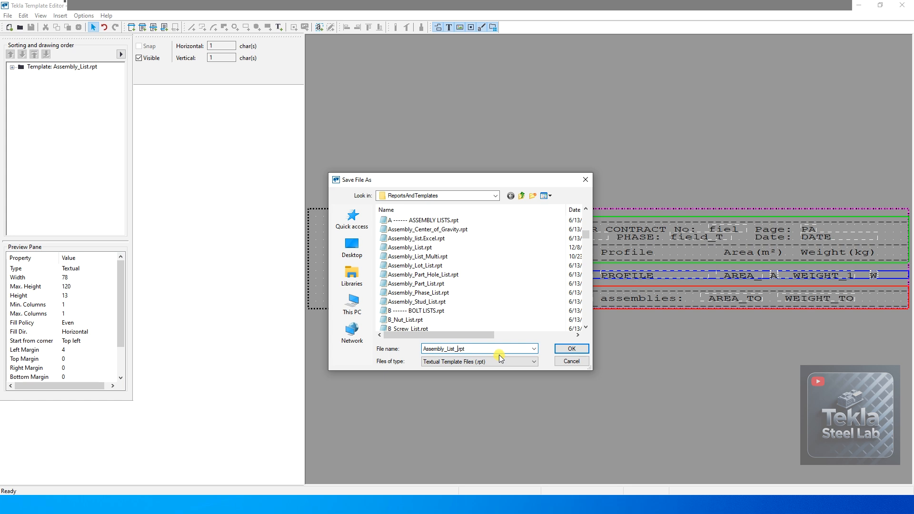
{"action": "type", "text": "_sl"}
{"action": "left_click", "coordinate": [571, 348]}
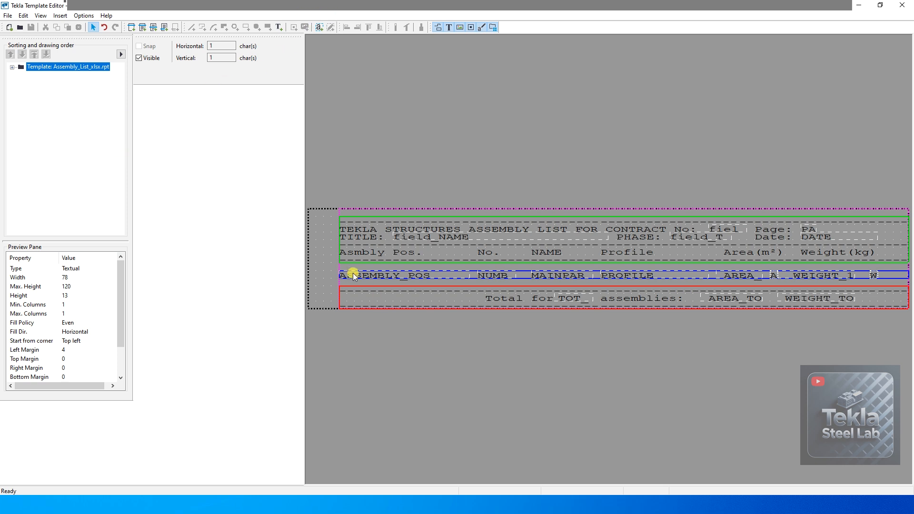
Delete the two dashed separator lines above the column headings in the page header.
{"action": "left_click", "coordinate": [362, 236]}
{"action": "scroll", "coordinate": [541, 217], "scroll_direction": "up", "scroll_amount": 2}
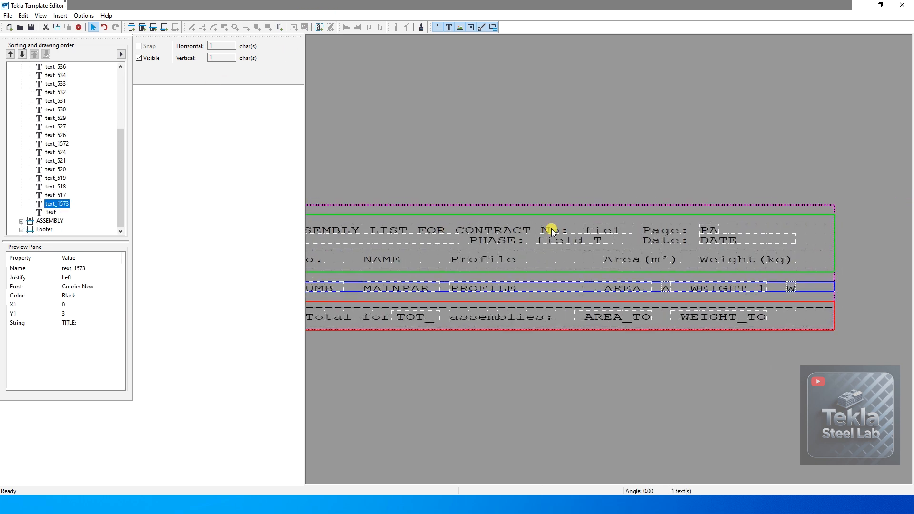
{"action": "left_click", "coordinate": [813, 243]}
{"action": "key", "text": "Delete"}
{"action": "left_click", "coordinate": [734, 251]}
{"action": "key", "text": "Delete"}
{"action": "key", "text": "Delete"}
{"action": "middle_click_drag", "start_coordinate": [481, 251], "coordinate": [764, 251]}
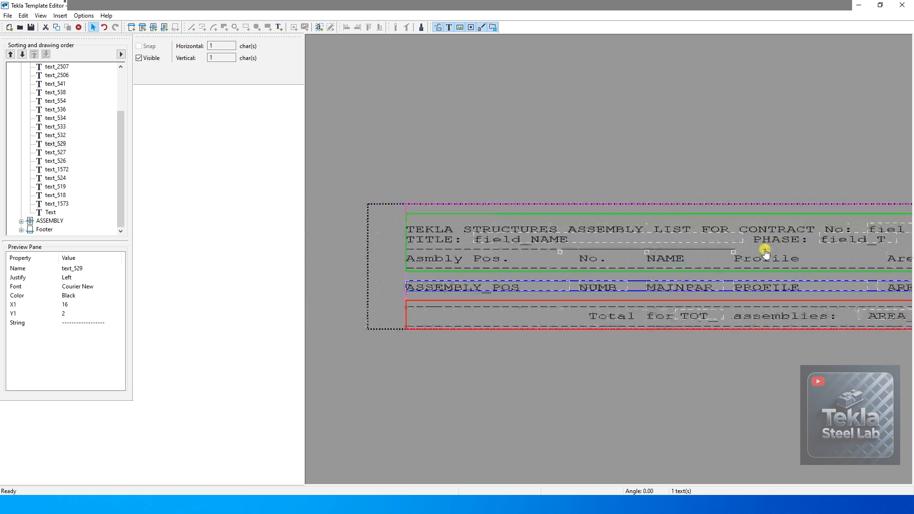
{"action": "key", "text": "Delete"}
{"action": "left_click", "coordinate": [535, 255]}
{"action": "key", "text": "Delete"}
Delete the contract title text, the "TITLE:" label and the field_NAME field from the page header.
{"action": "left_click", "coordinate": [478, 246]}
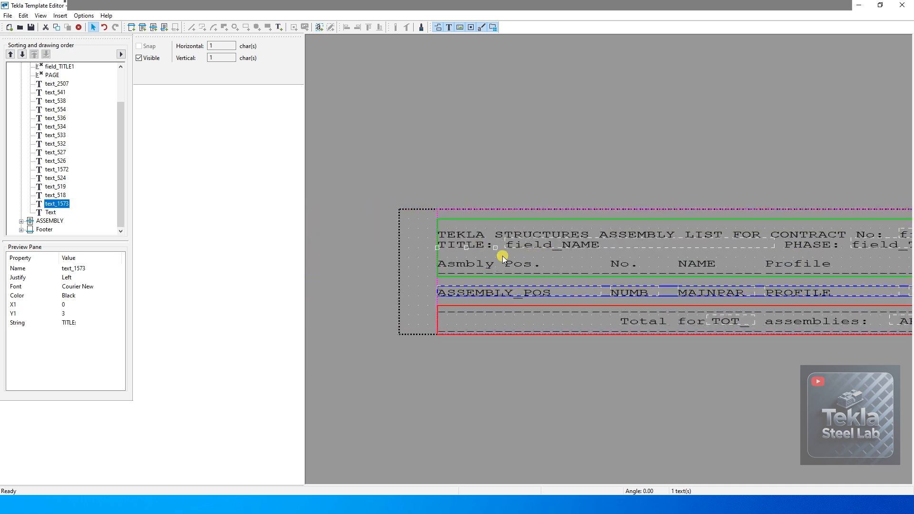
{"action": "middle_click_drag", "start_coordinate": [553, 281], "coordinate": [469, 333]}
{"action": "key", "text": "Delete"}
{"action": "left_click", "coordinate": [408, 278]}
{"action": "key", "text": "Delete"}
{"action": "left_click", "coordinate": [462, 292]}
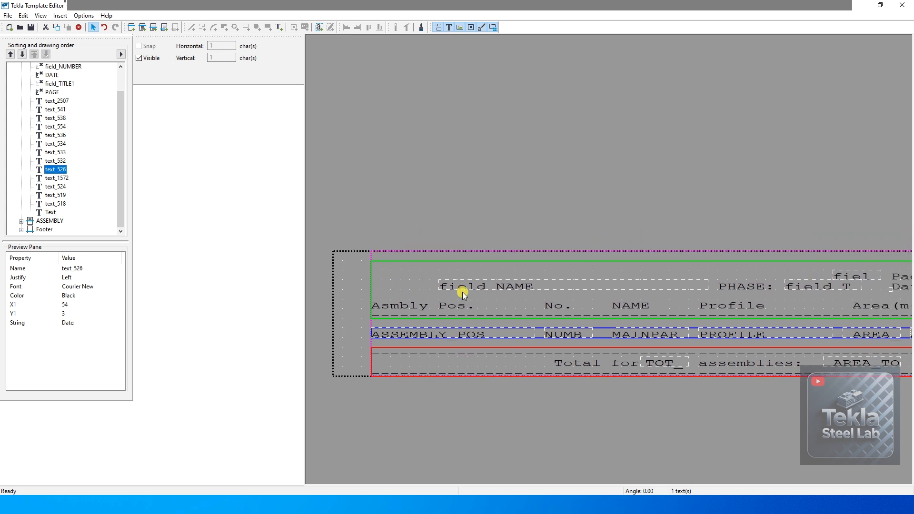
{"action": "key", "text": "Delete"}
Delete the remaining contract number, PHASE, Page and Date labels and value fields from the page header.
{"action": "middle_click_drag", "start_coordinate": [686, 295], "coordinate": [429, 308]}
{"action": "left_click", "coordinate": [489, 301]}
{"action": "key", "text": "Delete"}
{"action": "left_click", "coordinate": [552, 299]}
{"action": "key", "text": "Delete"}
{"action": "left_click", "coordinate": [598, 285]}
{"action": "key", "text": "Delete"}
{"action": "left_click", "coordinate": [652, 289]}
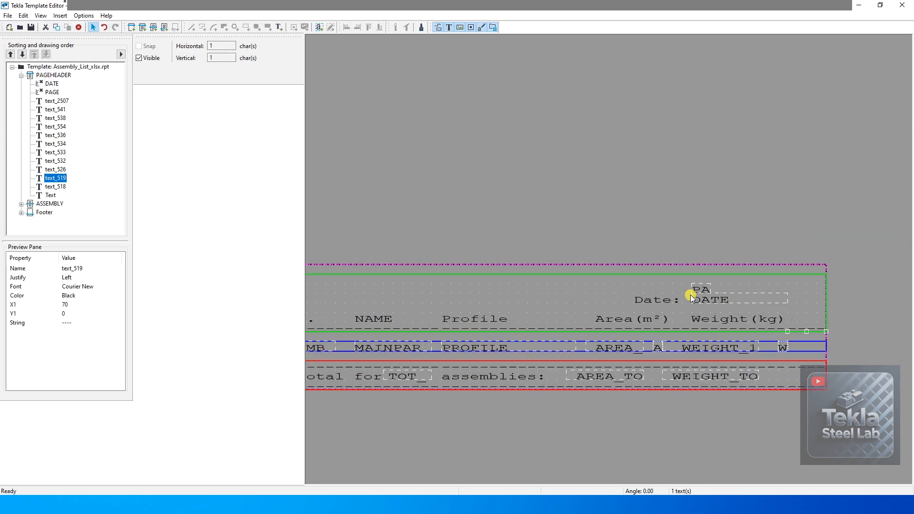
{"action": "key", "text": "Delete"}
{"action": "left_click", "coordinate": [657, 300]}
{"action": "key", "text": "Delete"}
Shrink the page header to remove the empty rows above the column headings.
{"action": "scroll", "coordinate": [687, 292], "scroll_direction": "down", "scroll_amount": 3}
{"action": "scroll", "coordinate": [411, 310], "scroll_direction": "up", "scroll_amount": 4}
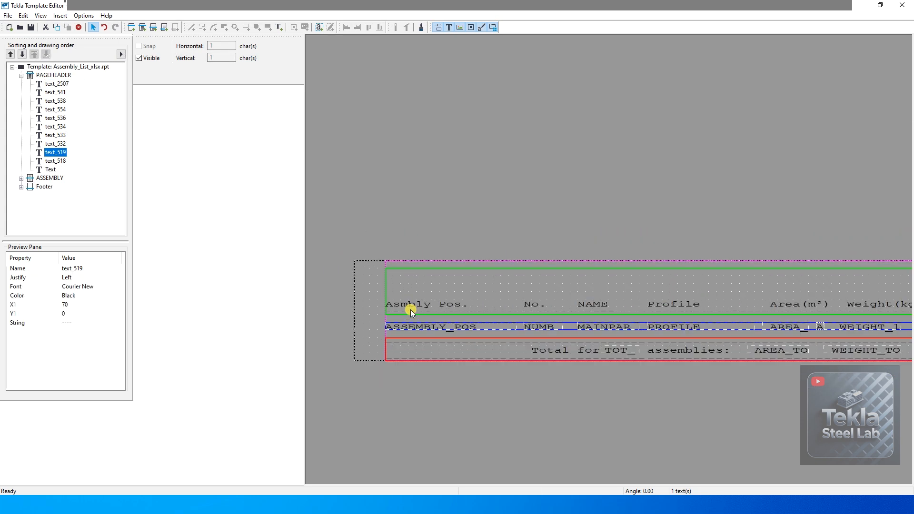
{"action": "scroll", "coordinate": [581, 289], "scroll_direction": "down", "scroll_amount": 1}
{"action": "left_click", "coordinate": [567, 241]}
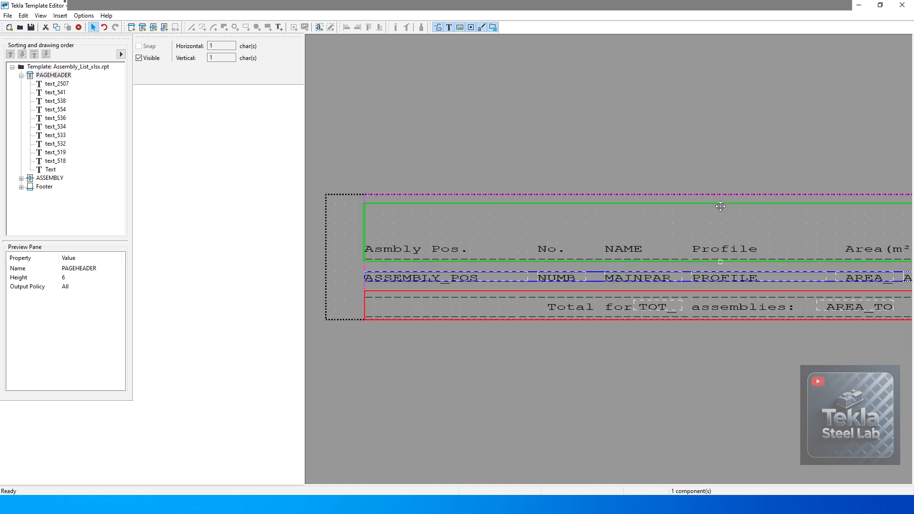
{"action": "left_click_drag", "start_coordinate": [720, 203], "coordinate": [716, 238]}
Delete every segment of the dashed separator line below the column headings.
{"action": "left_click", "coordinate": [396, 220]}
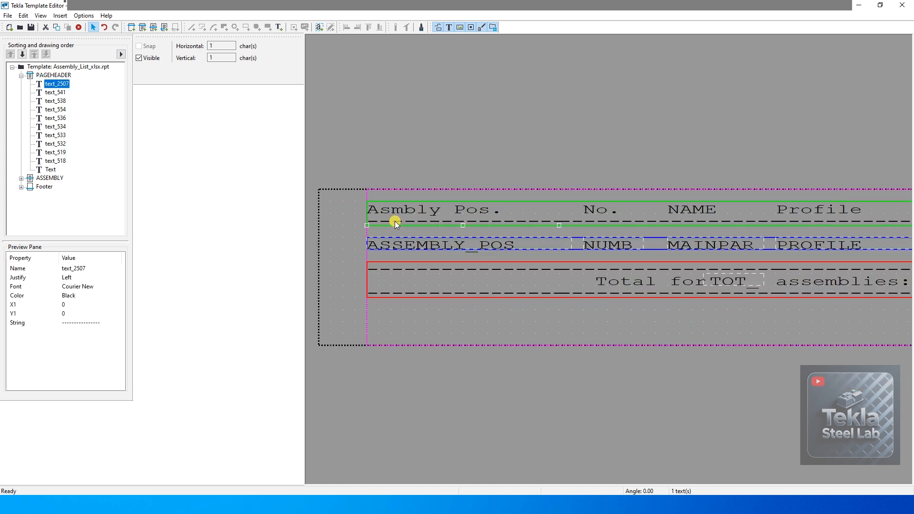
{"action": "key", "text": "Delete"}
{"action": "scroll", "coordinate": [395, 221], "scroll_direction": "up", "scroll_amount": 2}
{"action": "left_click", "coordinate": [425, 287]}
{"action": "key", "text": "Delete"}
{"action": "left_click", "coordinate": [627, 287]}
{"action": "key", "text": "Delete"}
{"action": "scroll", "coordinate": [626, 287], "scroll_direction": "up", "scroll_amount": 2}
{"action": "left_click", "coordinate": [612, 284]}
{"action": "key", "text": "Delete"}
{"action": "left_click", "coordinate": [400, 304]}
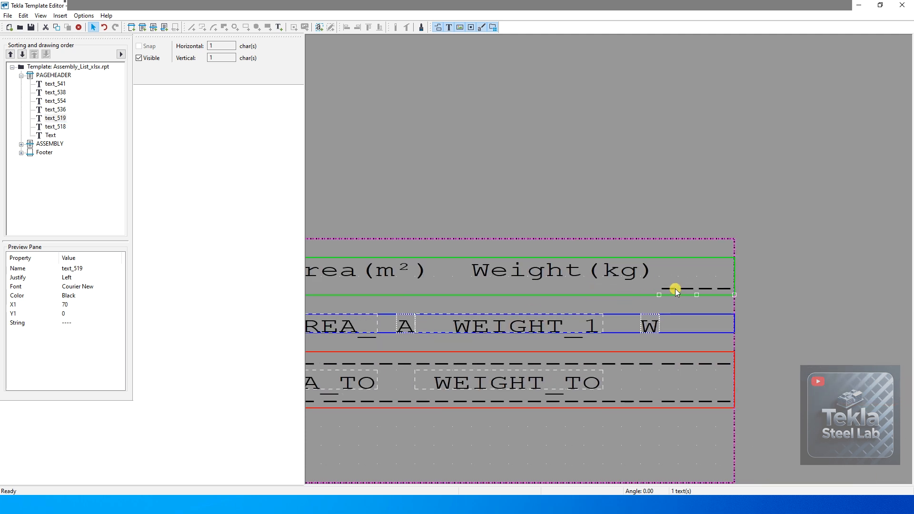
{"action": "key", "text": "Delete"}
Increase the output width in the template page properties to make room for wider columns.
{"action": "scroll", "coordinate": [698, 322], "scroll_direction": "down", "scroll_amount": 3}
{"action": "scroll", "coordinate": [394, 335], "scroll_direction": "up", "scroll_amount": 3}
{"action": "left_click", "coordinate": [405, 332]}
{"action": "scroll", "coordinate": [405, 332], "scroll_direction": "up", "scroll_amount": 1}
{"action": "scroll", "coordinate": [506, 320], "scroll_direction": "up", "scroll_amount": 2}
{"action": "scroll", "coordinate": [793, 275], "scroll_direction": "down", "scroll_amount": 3}
{"action": "scroll", "coordinate": [793, 275], "scroll_direction": "up", "scroll_amount": 1}
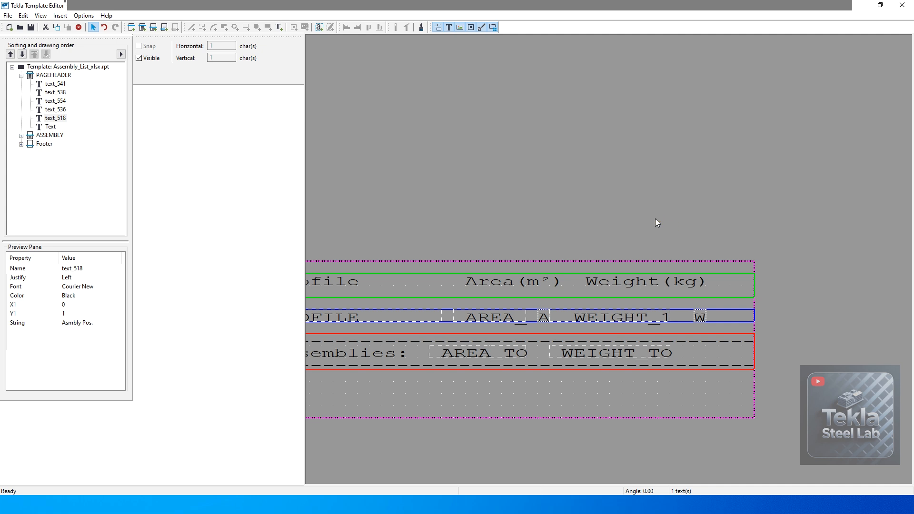
{"action": "double_click", "coordinate": [655, 218]}
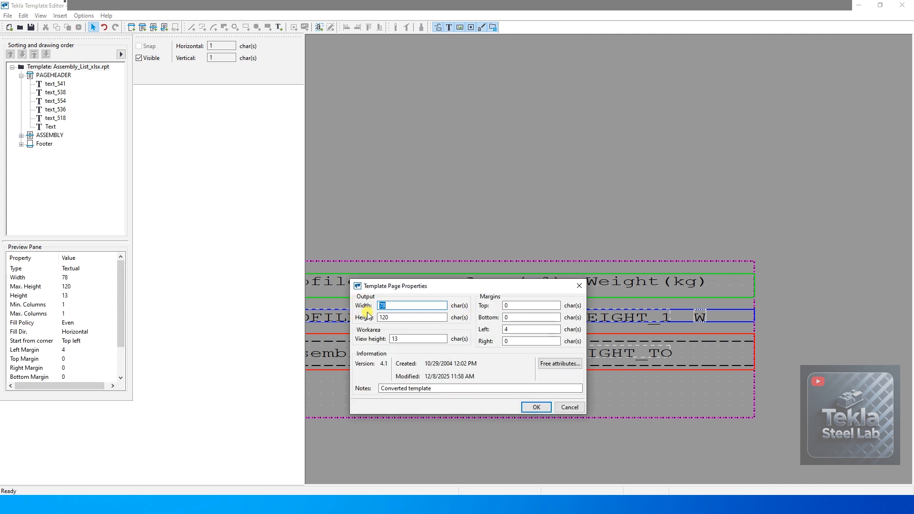
{"action": "key", "text": "Return"}
Move the Weight(kg) heading with the WEIGHT_1 and WEIGHT fields toward the right end of the widened page.
{"action": "scroll", "coordinate": [516, 272], "scroll_direction": "down", "scroll_amount": 1}
{"action": "scroll", "coordinate": [591, 273], "scroll_direction": "up", "scroll_amount": 2}
{"action": "scroll", "coordinate": [550, 272], "scroll_direction": "up", "scroll_amount": 1}
{"action": "scroll", "coordinate": [550, 273], "scroll_direction": "down", "scroll_amount": 2}
{"action": "scroll", "coordinate": [545, 276], "scroll_direction": "up", "scroll_amount": 1}
{"action": "left_click_drag", "start_coordinate": [544, 274], "coordinate": [736, 271]}
{"action": "left_click_drag", "start_coordinate": [580, 291], "coordinate": [790, 294]}
{"action": "left_click_drag", "start_coordinate": [534, 291], "coordinate": [736, 292]}
Move the Area(m²) heading and the AREA fields rightward, placing the AREA_1 field at X 79.
{"action": "left_click_drag", "start_coordinate": [506, 275], "coordinate": [658, 268]}
{"action": "left_click_drag", "start_coordinate": [500, 292], "coordinate": [689, 289]}
{"action": "left_click_drag", "start_coordinate": [460, 291], "coordinate": [507, 291]}
{"action": "left_click_drag", "start_coordinate": [656, 291], "coordinate": [656, 291]}
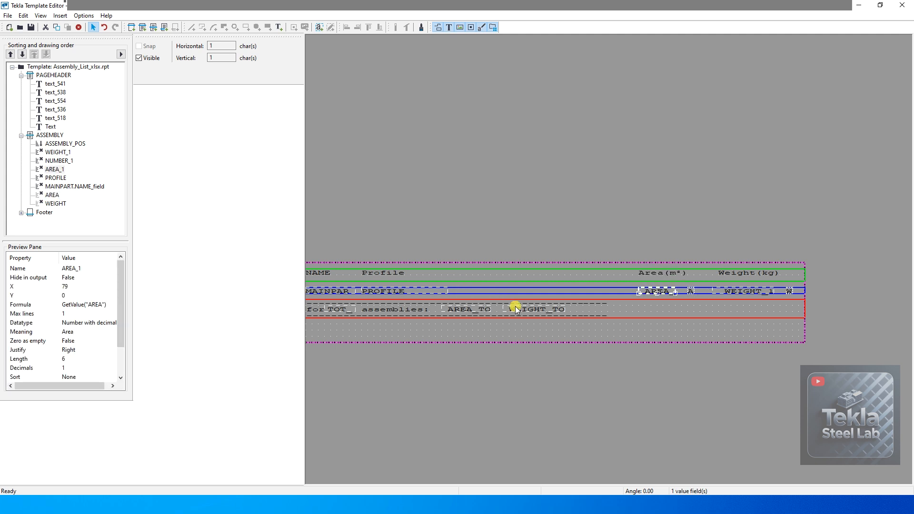
Move the Profile heading and the PROFILE field rightward and adjust both to leave an even gap before the area column.
{"action": "middle_click_drag", "start_coordinate": [515, 307], "coordinate": [593, 290]}
{"action": "left_click_drag", "start_coordinate": [463, 257], "coordinate": [653, 257]}
{"action": "left_click", "coordinate": [488, 274]}
{"action": "left_click_drag", "start_coordinate": [488, 274], "coordinate": [652, 270]}
{"action": "middle_click_drag", "start_coordinate": [459, 278], "coordinate": [475, 278]}
{"action": "scroll", "coordinate": [660, 275], "scroll_direction": "up", "scroll_amount": 2}
{"action": "middle_click_drag", "start_coordinate": [660, 276], "coordinate": [618, 276]}
{"action": "left_click_drag", "start_coordinate": [618, 275], "coordinate": [552, 275]}
{"action": "left_click_drag", "start_coordinate": [615, 248], "coordinate": [547, 248]}
Shift the NAME and No. headings rightward together with their MAINPART.NAME and NUMBER_1 value fields.
{"action": "middle_click_drag", "start_coordinate": [467, 274], "coordinate": [668, 283]}
{"action": "left_click_drag", "start_coordinate": [464, 283], "coordinate": [628, 282]}
{"action": "left_click", "coordinate": [465, 256]}
{"action": "left_click_drag", "start_coordinate": [465, 256], "coordinate": [609, 254]}
{"action": "middle_click_drag", "start_coordinate": [485, 274], "coordinate": [542, 272]}
{"action": "left_click_drag", "start_coordinate": [439, 282], "coordinate": [585, 280]}
{"action": "left_click_drag", "start_coordinate": [431, 256], "coordinate": [567, 256]}
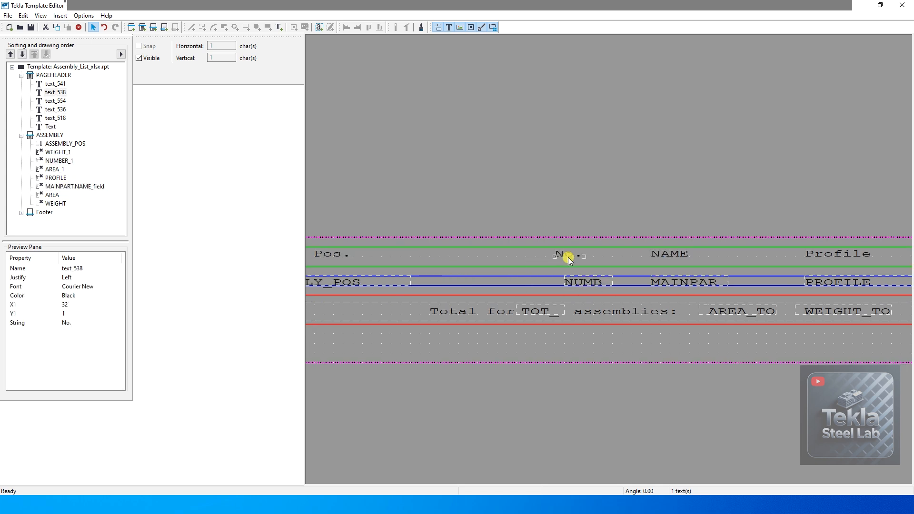
Shift the ASSEMBLY_POS field and the "Asmbly Pos." heading rightward, placing the heading at X 7.
{"action": "middle_click_drag", "start_coordinate": [467, 284], "coordinate": [609, 284]}
{"action": "left_click", "coordinate": [460, 281]}
{"action": "left_click_drag", "start_coordinate": [459, 282], "coordinate": [528, 281]}
{"action": "left_click", "coordinate": [428, 255]}
{"action": "left_click_drag", "start_coordinate": [428, 256], "coordinate": [496, 264]}
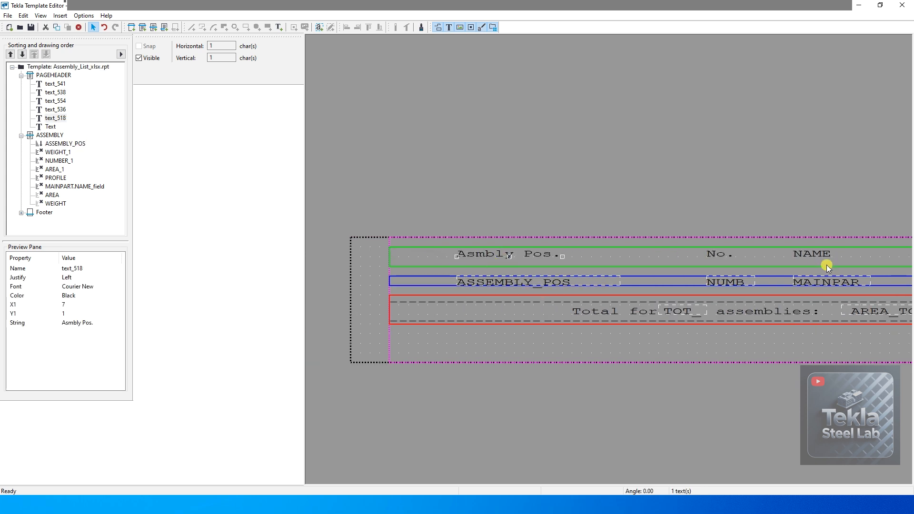
Reduce the page header's height to 1 so the headings sit directly above the assembly row.
{"action": "middle_click_drag", "start_coordinate": [826, 265], "coordinate": [683, 294]}
{"action": "left_click", "coordinate": [772, 281]}
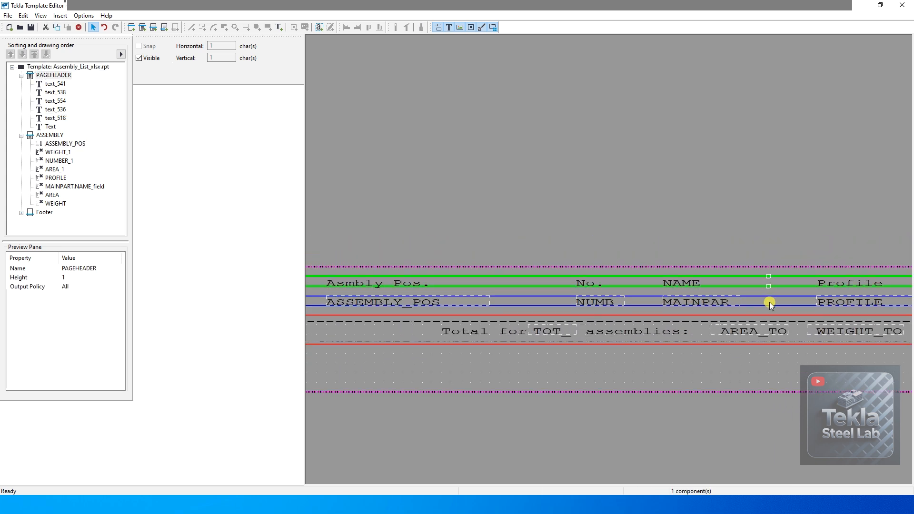
{"action": "scroll", "coordinate": [675, 274], "scroll_direction": "down", "scroll_amount": 2}
Delete the upper dashed separator line in the footer.
{"action": "left_click", "coordinate": [483, 304]}
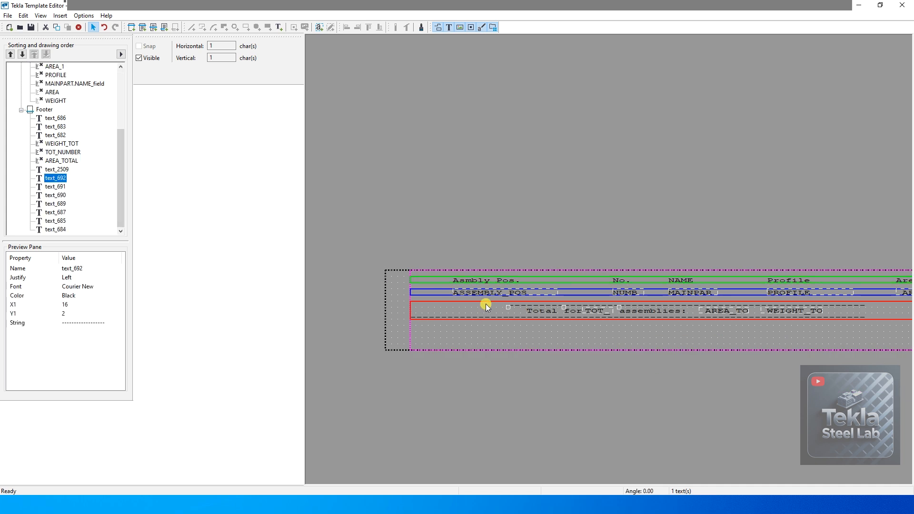
{"action": "scroll", "coordinate": [551, 308], "scroll_direction": "up", "scroll_amount": 2}
{"action": "key", "text": "Delete"}
{"action": "middle_click_drag", "start_coordinate": [784, 305], "coordinate": [525, 318]}
{"action": "key", "text": "Delete"}
{"action": "middle_click_drag", "start_coordinate": [812, 318], "coordinate": [596, 335]}
{"action": "key", "text": "Delete"}
{"action": "key", "text": "Delete"}
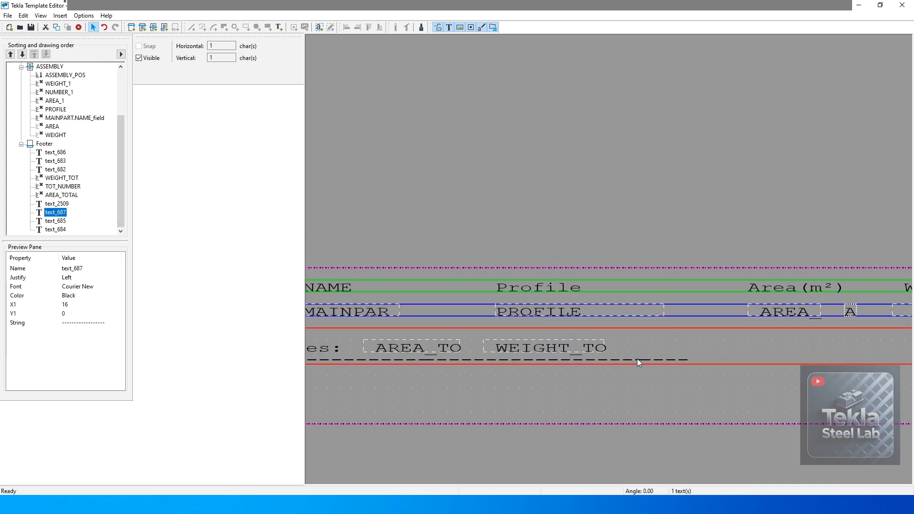
Delete the lower dashed separator line in the footer.
{"action": "left_click", "coordinate": [637, 358]}
{"action": "key", "text": "Delete"}
{"action": "middle_click_drag", "start_coordinate": [457, 349], "coordinate": [555, 333]}
{"action": "key", "text": "Delete"}
{"action": "left_click", "coordinate": [488, 346]}
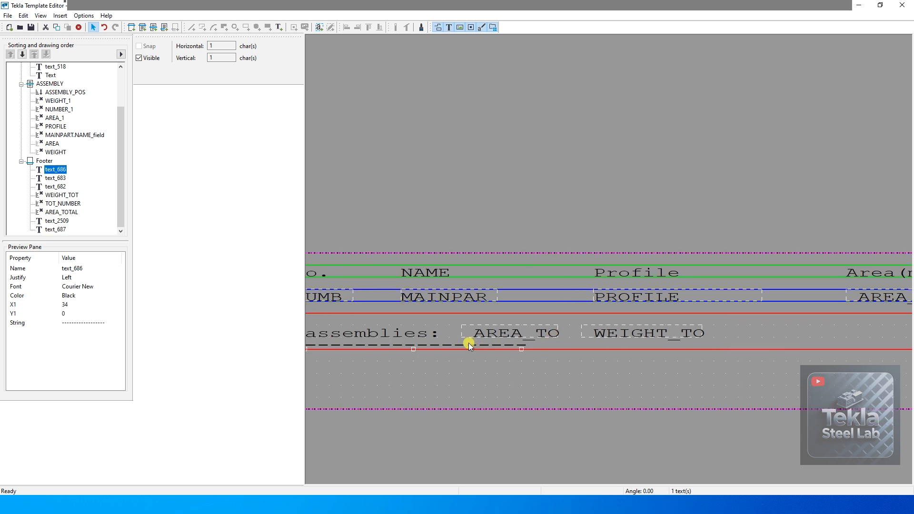
{"action": "key", "text": "Delete"}
{"action": "middle_click_drag", "start_coordinate": [411, 348], "coordinate": [744, 351]}
{"action": "left_click", "coordinate": [564, 352]}
{"action": "key", "text": "Delete"}
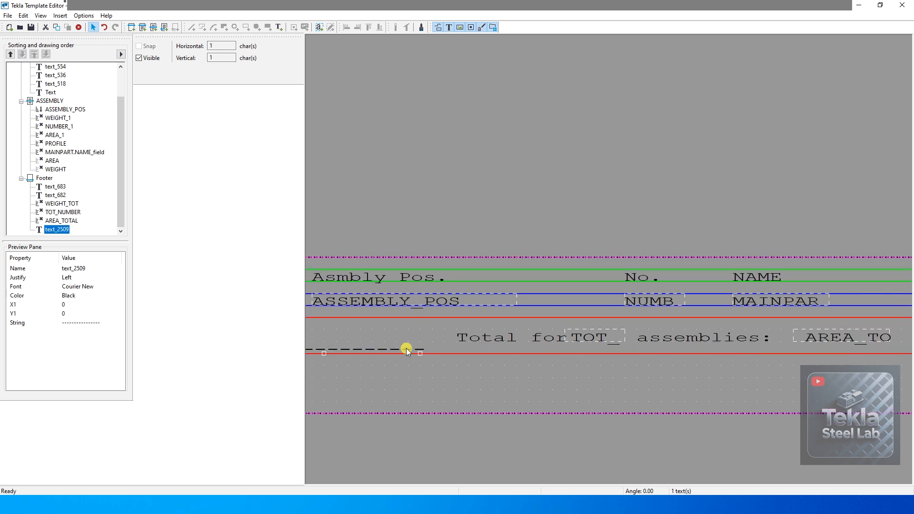
{"action": "key", "text": "Delete"}
Check the value field properties of TOT_NUMBER in the footer.
{"action": "scroll", "coordinate": [590, 353], "scroll_direction": "down", "scroll_amount": 1}
{"action": "scroll", "coordinate": [589, 353], "scroll_direction": "up", "scroll_amount": 1}
{"action": "left_click", "coordinate": [501, 343]}
{"action": "scroll", "coordinate": [583, 348], "scroll_direction": "up", "scroll_amount": 1}
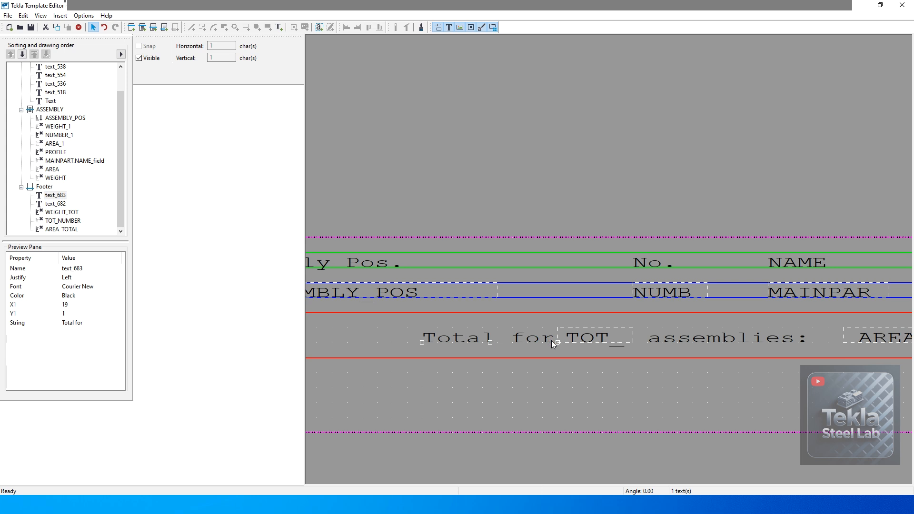
{"action": "left_click", "coordinate": [590, 339]}
{"action": "double_click", "coordinate": [587, 340]}
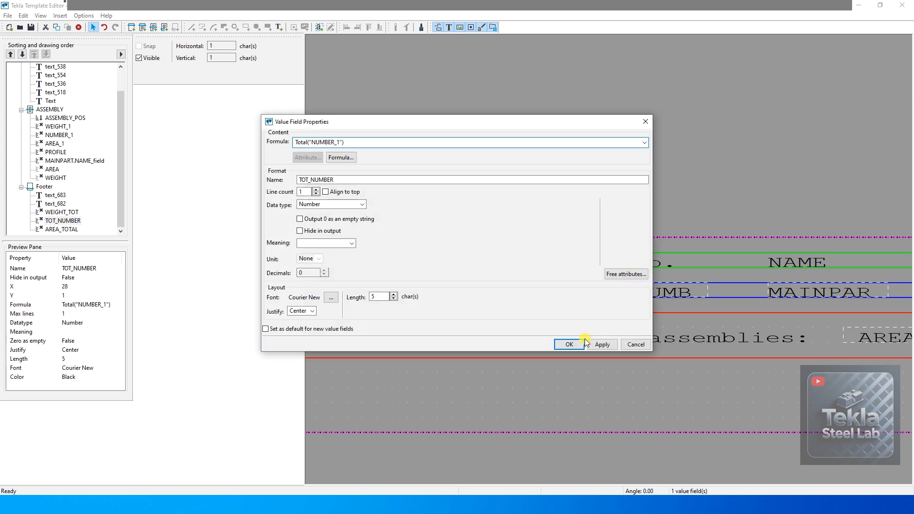
{"action": "left_click", "coordinate": [649, 122]}
Delete the "Total for" and "assemblies:" texts from the footer.
{"action": "middle_click_drag", "start_coordinate": [561, 346], "coordinate": [463, 348]}
{"action": "left_click", "coordinate": [412, 344]}
{"action": "key", "text": "Delete"}
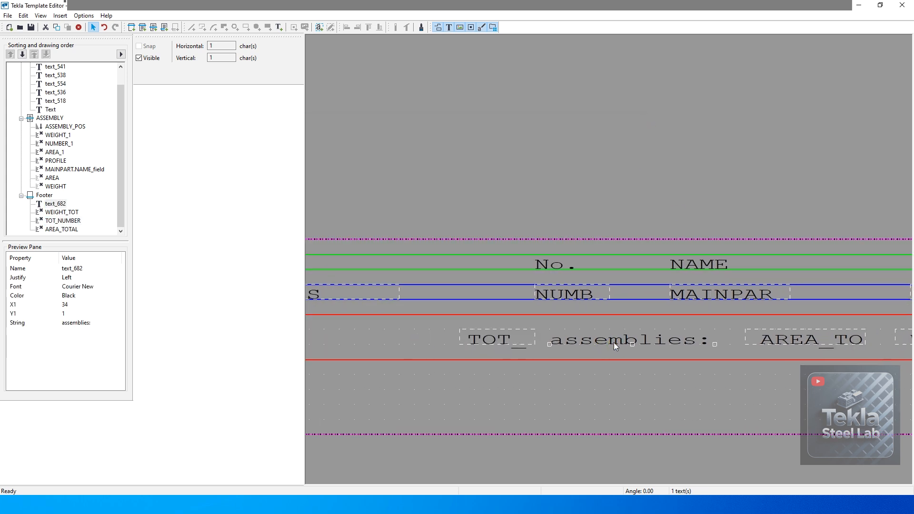
{"action": "key", "text": "Delete"}
Move the TOT_NUMBER field under the No. column at X 33 and nudge the AREA_TOTAL field slightly leftward.
{"action": "left_click_drag", "start_coordinate": [524, 344], "coordinate": [562, 340]}
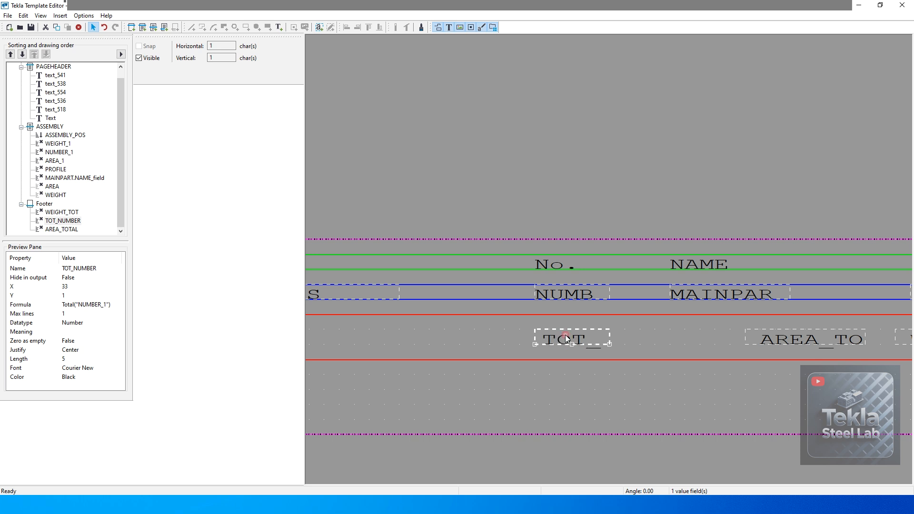
{"action": "middle_click_drag", "start_coordinate": [748, 348], "coordinate": [577, 347]}
{"action": "left_click", "coordinate": [619, 339]}
{"action": "left_click_drag", "start_coordinate": [619, 339], "coordinate": [598, 338]}
Move the WEIGHT_TOT and AREA_TOTAL fields under the weight and area columns, with AREA_TOTAL at X 79, Y 2.
{"action": "middle_click_drag", "start_coordinate": [751, 351], "coordinate": [481, 356]}
{"action": "left_click", "coordinate": [551, 343]}
{"action": "left_click_drag", "start_coordinate": [550, 343], "coordinate": [767, 344]}
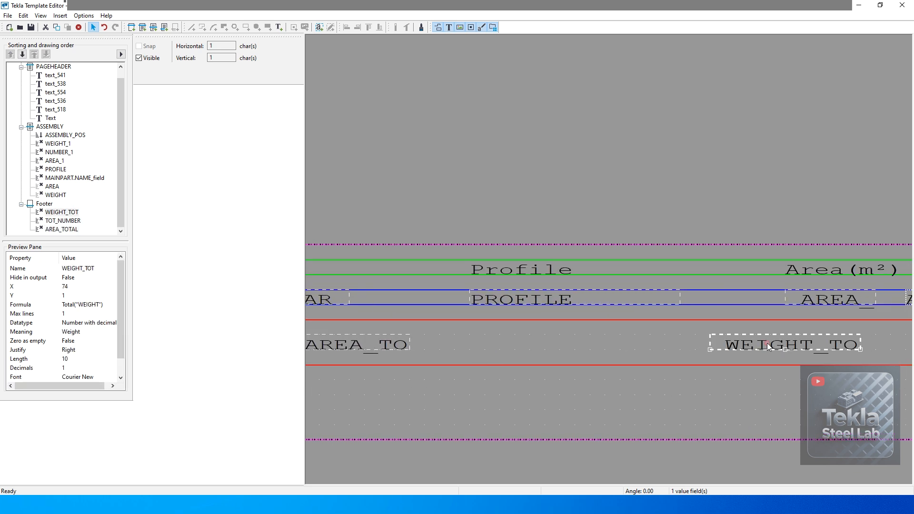
{"action": "scroll", "coordinate": [567, 362], "scroll_direction": "down", "scroll_amount": 3}
{"action": "left_click_drag", "start_coordinate": [601, 353], "coordinate": [720, 344]}
{"action": "left_click_drag", "start_coordinate": [385, 350], "coordinate": [625, 342]}
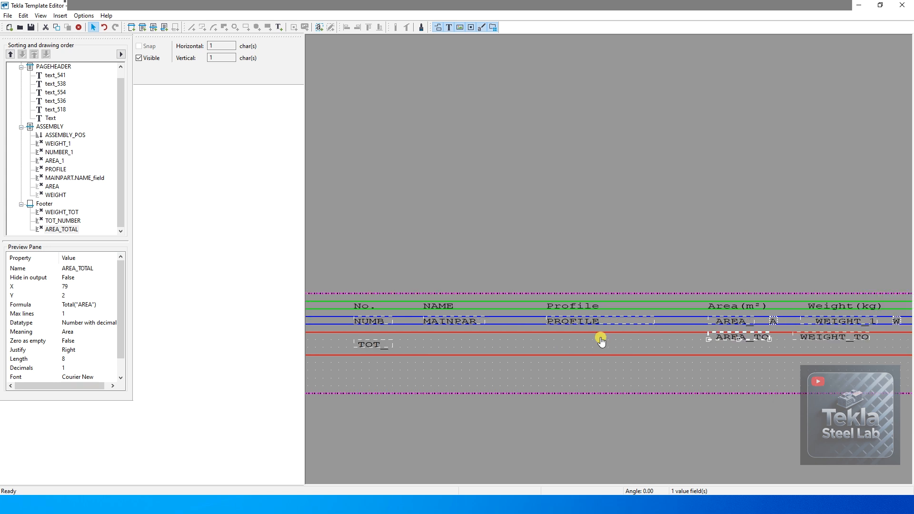
{"action": "double_click", "coordinate": [373, 341]}
{"action": "left_click", "coordinate": [641, 342]}
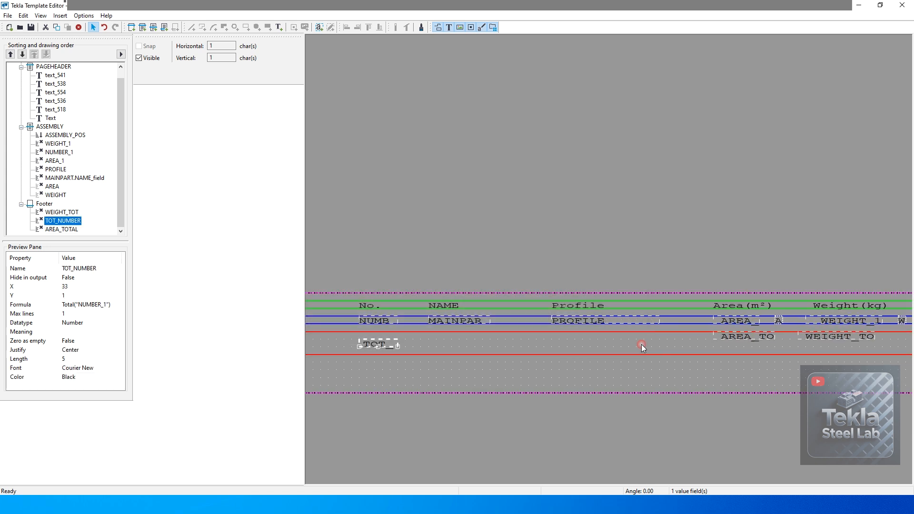
Move the TOT_NUMBER field under the Profile column at X 57, Y 2, and shrink the footer to a single row.
{"action": "left_click_drag", "start_coordinate": [387, 345], "coordinate": [566, 337]}
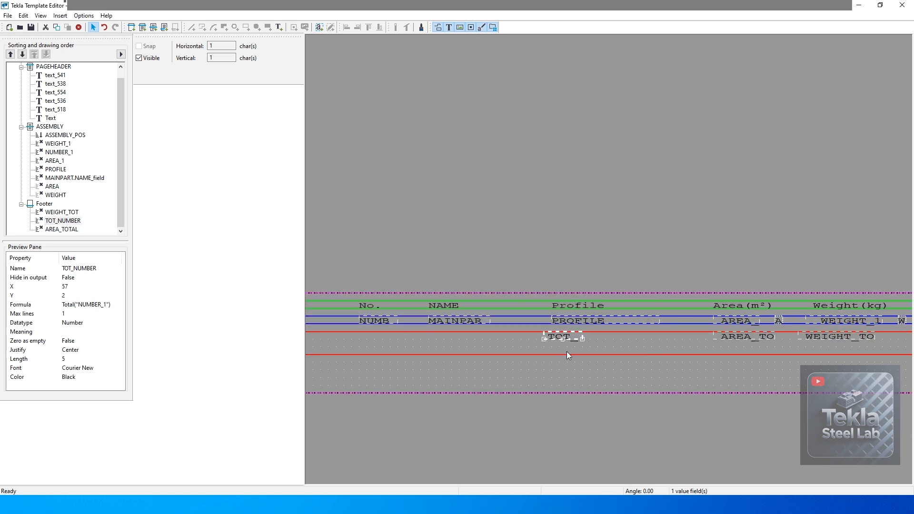
{"action": "left_click", "coordinate": [566, 351]}
{"action": "left_click_drag", "start_coordinate": [515, 354], "coordinate": [508, 337]}
{"action": "left_click", "coordinate": [559, 247]}
{"action": "scroll", "coordinate": [558, 247], "scroll_direction": "down", "scroll_amount": 2}
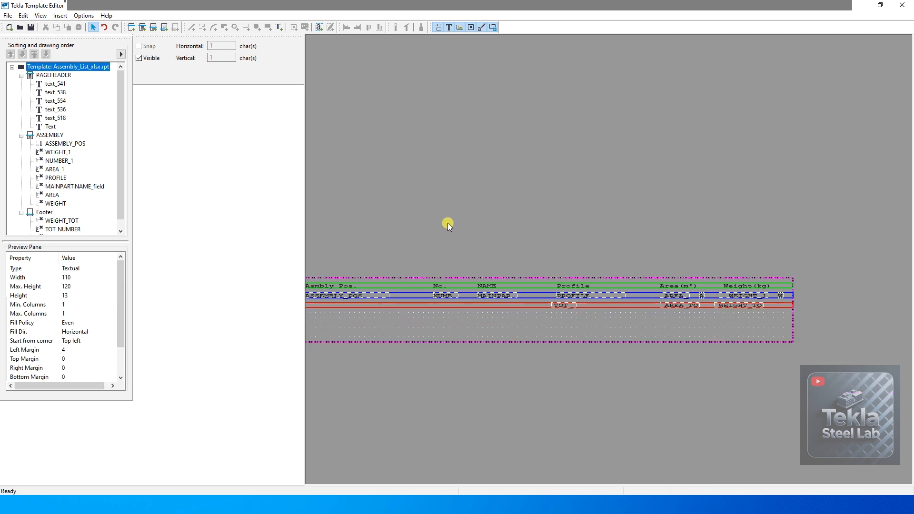
Insert a "\t" text in the page header directly before the "Asmbly Pos." heading.
{"action": "middle_click_drag", "start_coordinate": [447, 223], "coordinate": [563, 211]}
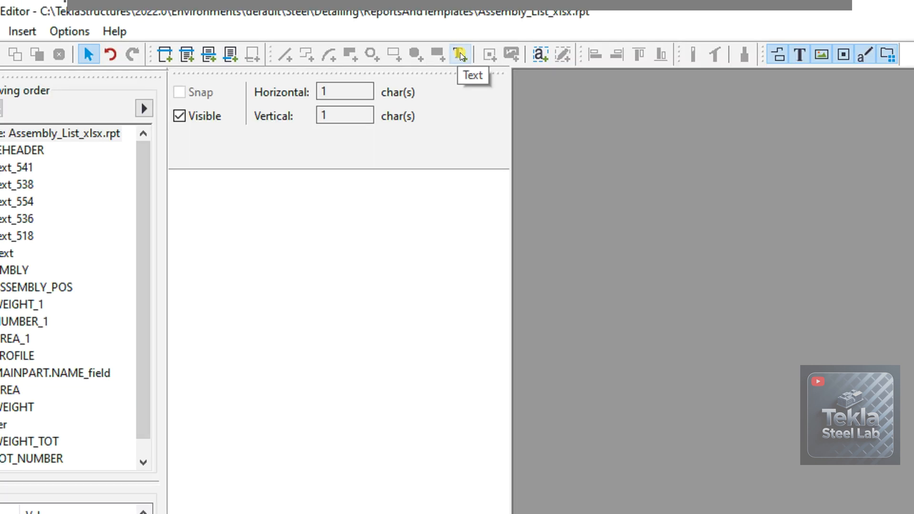
{"action": "left_click", "coordinate": [460, 56]}
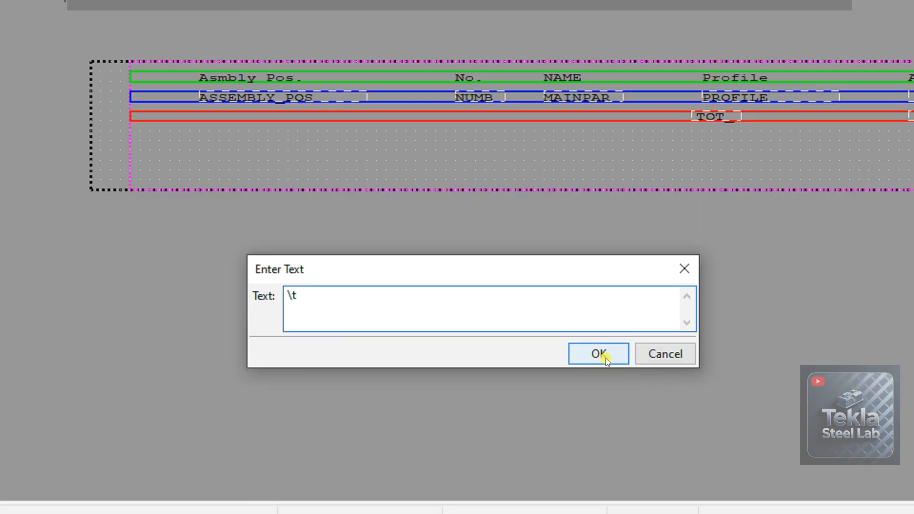
{"action": "left_click", "coordinate": [886, 395]}
{"action": "scroll", "coordinate": [216, 123], "scroll_direction": "up", "scroll_amount": 8}
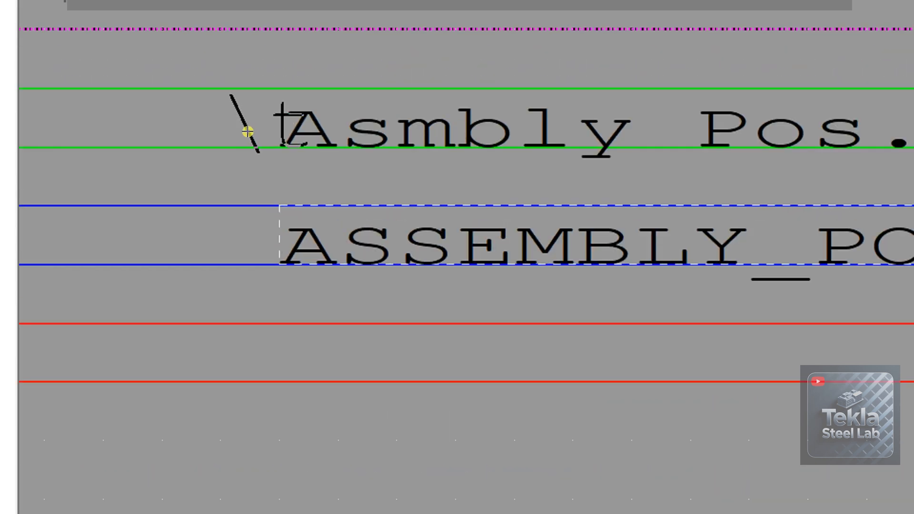
{"action": "left_click", "coordinate": [223, 126]}
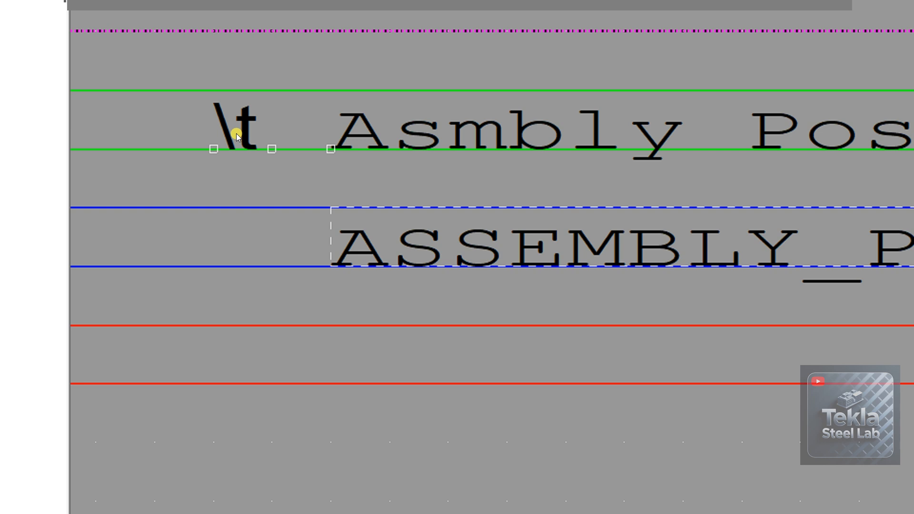
Copy the "\t" text and paste it before the "No." heading at X 31.
{"action": "right_click", "coordinate": [236, 133]}
{"action": "left_click", "coordinate": [280, 217]}
{"action": "scroll", "coordinate": [228, 142], "scroll_direction": "down", "scroll_amount": 4}
{"action": "scroll", "coordinate": [678, 137], "scroll_direction": "up", "scroll_amount": 3}
{"action": "right_click", "coordinate": [645, 138]}
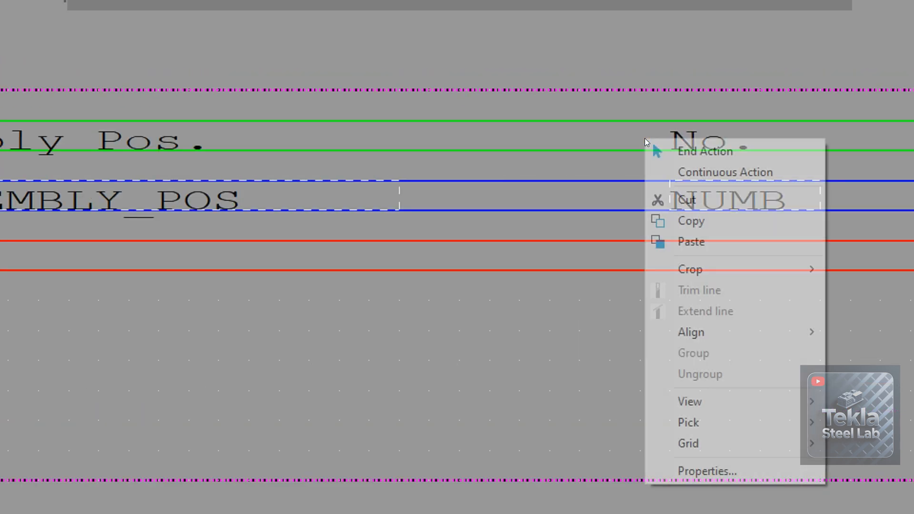
{"action": "left_click", "coordinate": [688, 241]}
{"action": "left_click", "coordinate": [625, 145]}
Paste "\t" copies in the page header before NAME at X 40 and before Profile.
{"action": "mouse_move", "coordinate": [772, 190]}
{"action": "middle_mouse_down"}
{"action": "mouse_move", "coordinate": [516, 194]}
{"action": "mouse_move", "coordinate": [393, 213]}
{"action": "middle_mouse_up"}
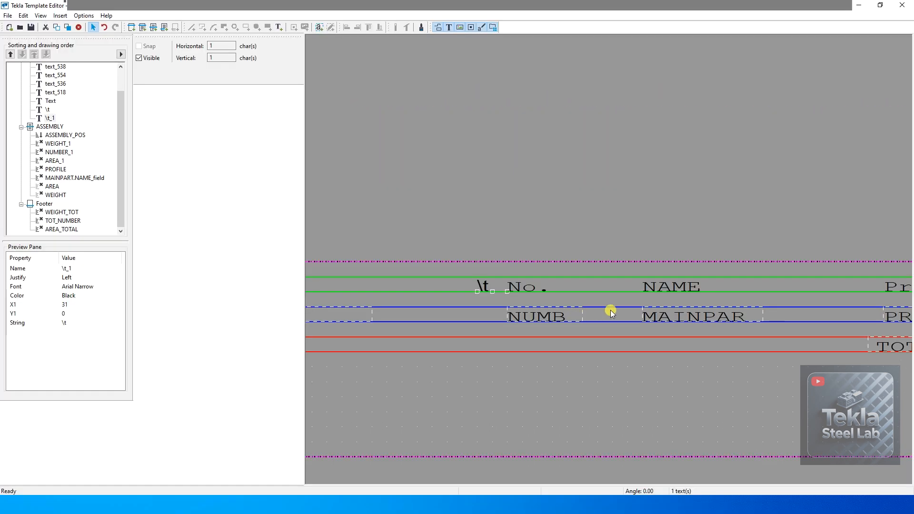
{"action": "key", "text": "ctrl+c"}
{"action": "key", "text": "ctrl+v"}
{"action": "left_click", "coordinate": [614, 293]}
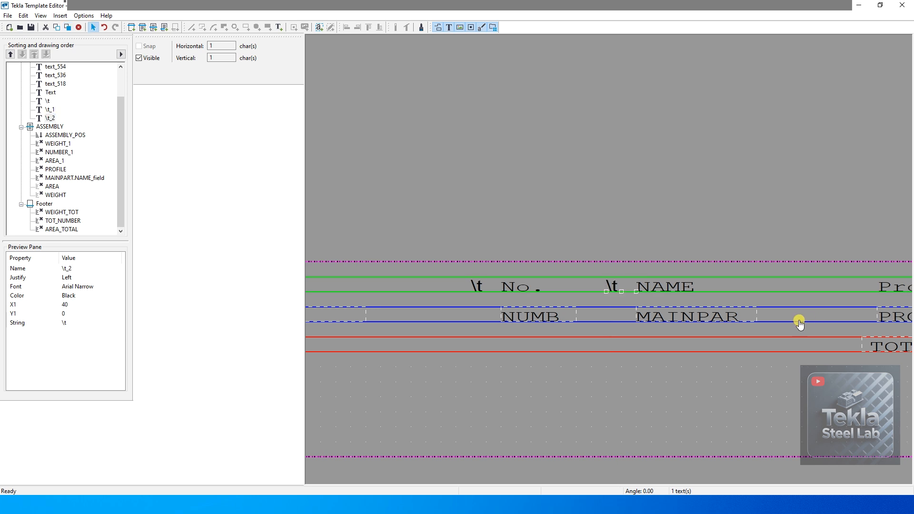
{"action": "middle_click_drag", "start_coordinate": [800, 324], "coordinate": [594, 321]}
{"action": "key", "text": "ctrl+v"}
{"action": "left_click", "coordinate": [646, 292]}
Paste "\t" copies in the page header before Area(m²) at X 77 and before Weight(kg).
{"action": "middle_click_drag", "start_coordinate": [638, 286], "coordinate": [411, 328]}
{"action": "key", "text": "ctrl+v"}
{"action": "left_click", "coordinate": [628, 310]}
{"action": "middle_click_drag", "start_coordinate": [745, 320], "coordinate": [552, 330]}
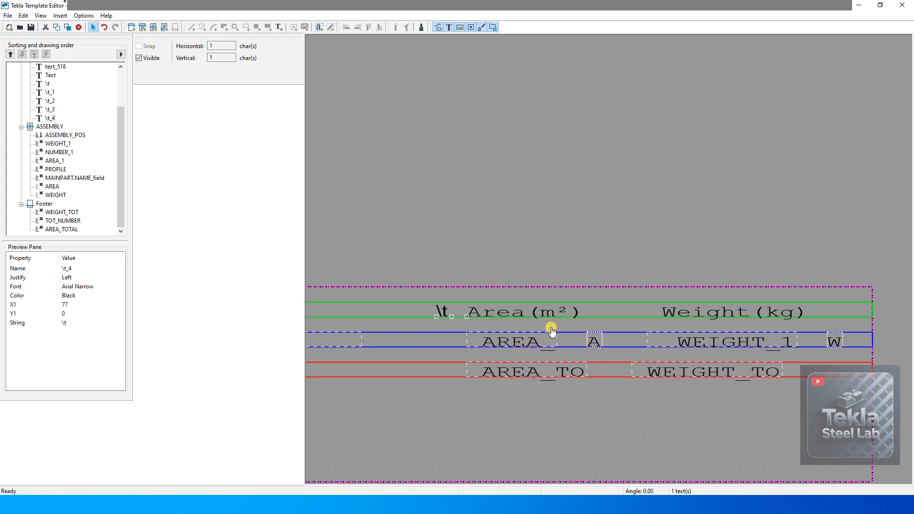
{"action": "key", "text": "ctrl+v"}
{"action": "left_click", "coordinate": [629, 310]}
Paste "\t" copies in the ASSEMBLY row before the WEIGHT_1 field and before the AREA_1 field at X 77.
{"action": "key", "text": "ctrl+v"}
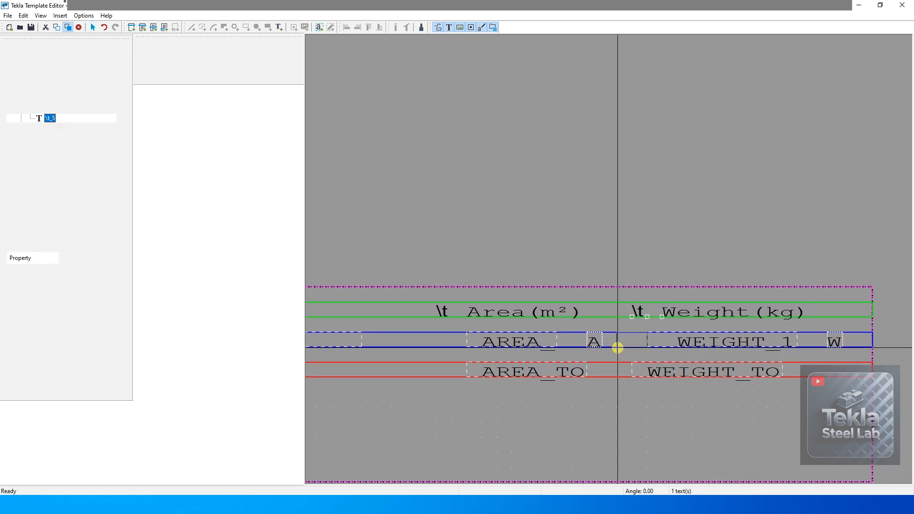
{"action": "left_click", "coordinate": [616, 346]}
{"action": "mouse_move", "coordinate": [611, 343]}
{"action": "middle_mouse_down"}
{"action": "mouse_move", "coordinate": [720, 369]}
{"action": "mouse_move", "coordinate": [772, 370]}
{"action": "middle_mouse_up"}
{"action": "key", "text": "ctrl+v"}
{"action": "left_click", "coordinate": [592, 345]}
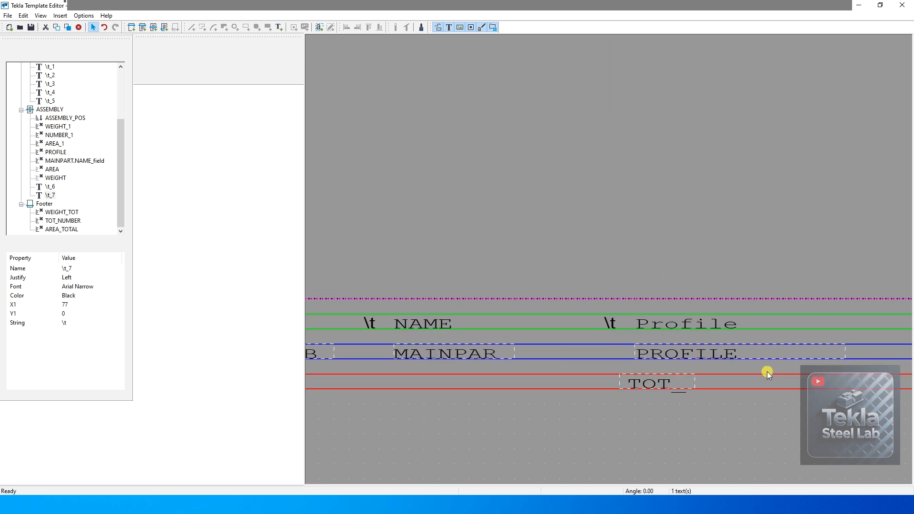
Paste "\t" copies in the ASSEMBLY row before the PROFILE field and before the main part name field at X 40.
{"action": "left_click", "coordinate": [602, 360]}
{"action": "middle_click_drag", "start_coordinate": [593, 353], "coordinate": [695, 378]}
{"action": "key", "text": "ctrl+v"}
{"action": "left_click", "coordinate": [620, 362]}
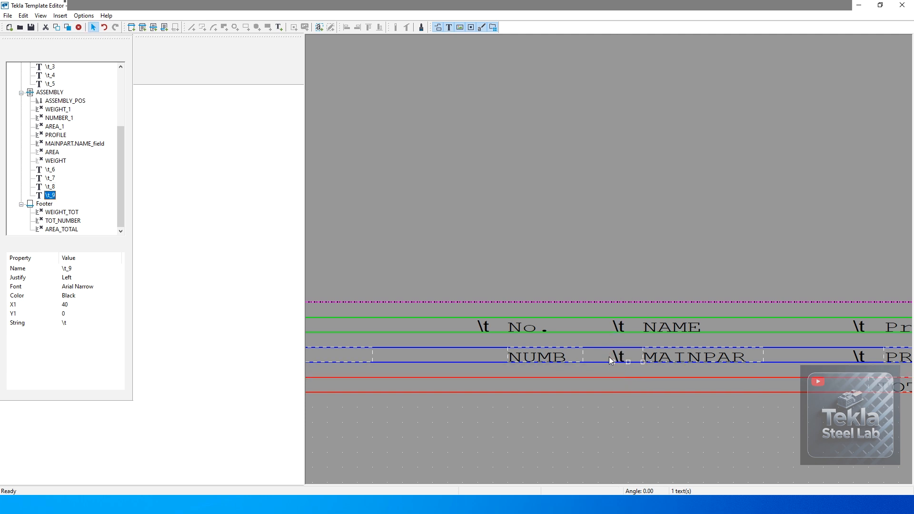
Paste "\t" copies in the ASSEMBLY row before NUMBER_1 at X 31 and before ASSEMBLY_POS at X 5.
{"action": "middle_click_drag", "start_coordinate": [510, 371], "coordinate": [677, 370]}
{"action": "key", "text": "ctrl+v"}
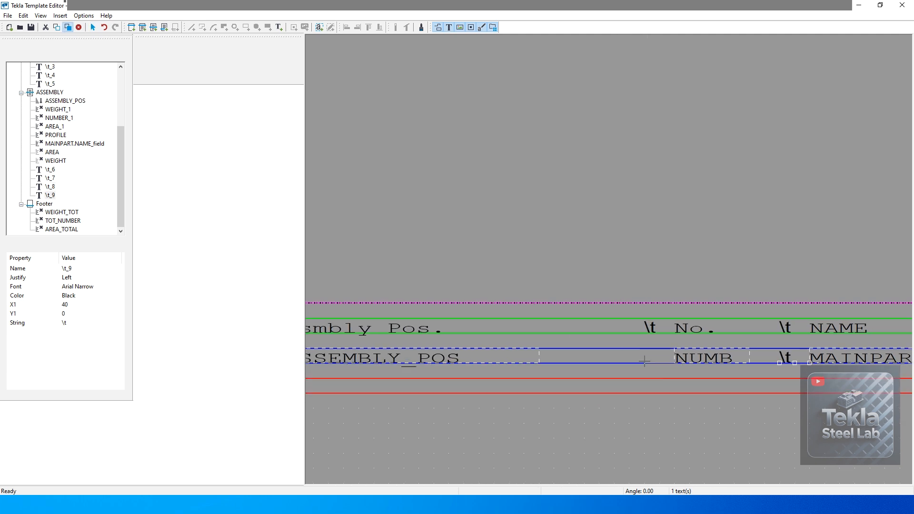
{"action": "left_click", "coordinate": [646, 361]}
{"action": "middle_click_drag", "start_coordinate": [521, 373], "coordinate": [774, 382]}
{"action": "key", "text": "ctrl+v"}
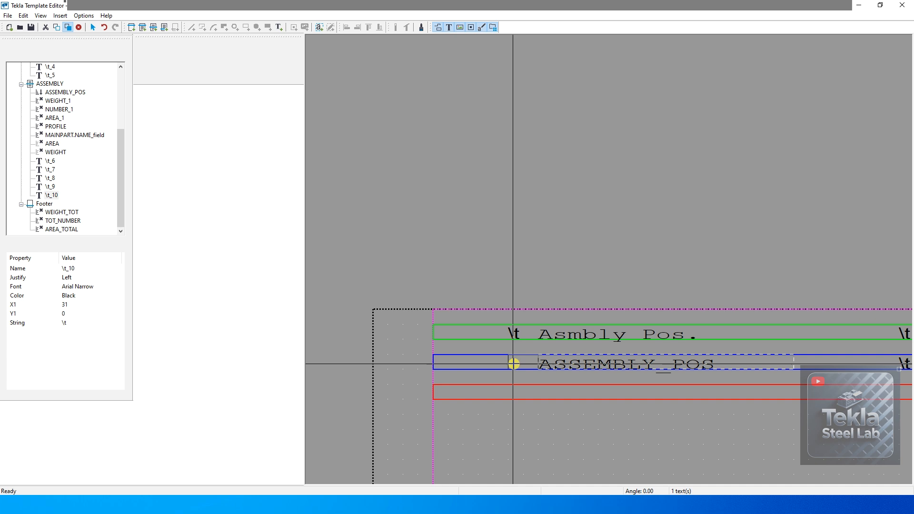
{"action": "left_click", "coordinate": [517, 367]}
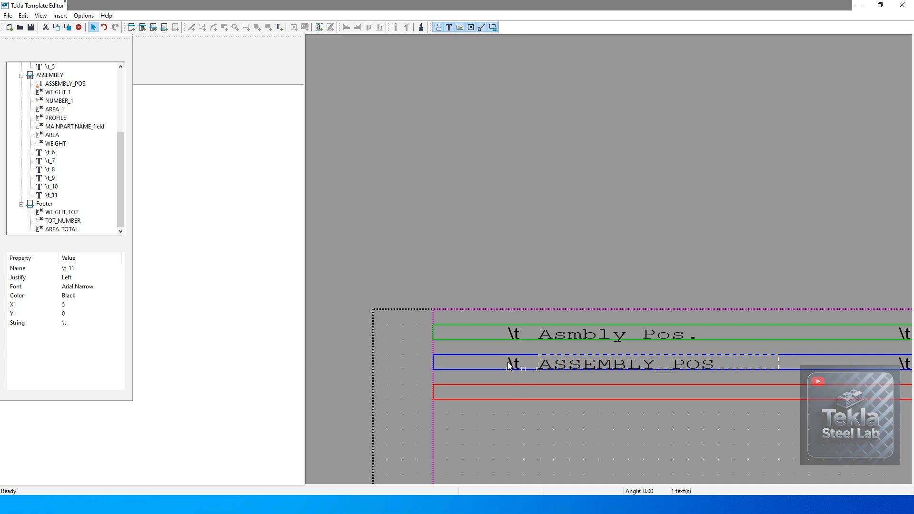
Move the footer's TOT_NUMBER field under the No. column at X 33, Y 0.
{"action": "scroll", "coordinate": [699, 367], "scroll_direction": "down", "scroll_amount": 3}
{"action": "scroll", "coordinate": [557, 369], "scroll_direction": "up", "scroll_amount": 3}
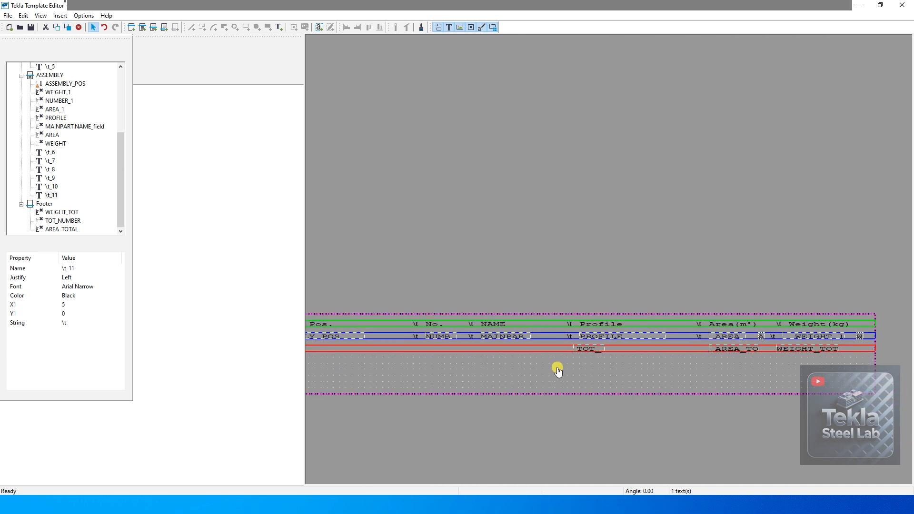
{"action": "left_click", "coordinate": [590, 340]}
{"action": "key", "text": "ctrl+c"}
{"action": "key", "text": "ctrl+v"}
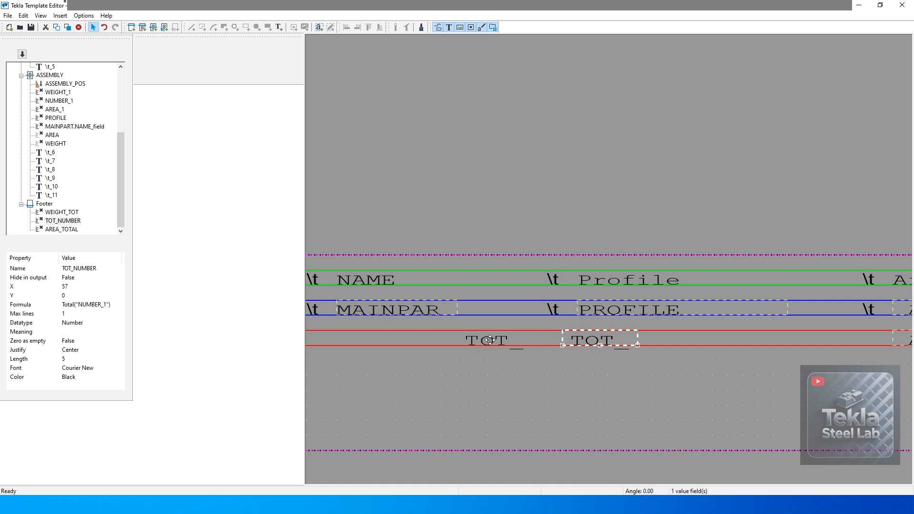
{"action": "left_click", "coordinate": [486, 341]}
{"action": "scroll", "coordinate": [486, 340], "scroll_direction": "down", "scroll_amount": 3}
{"action": "middle_click_drag", "start_coordinate": [484, 339], "coordinate": [648, 358]}
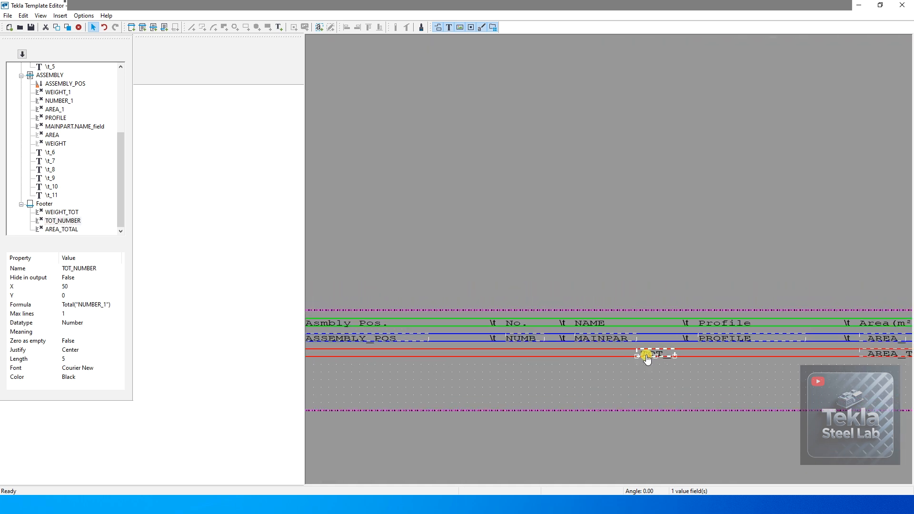
{"action": "left_click_drag", "start_coordinate": [518, 351], "coordinate": [511, 350]}
Paste "\t" copies in the footer before TOT_NUMBER and before AREA_TOTAL at X 77.
{"action": "scroll", "coordinate": [505, 351], "scroll_direction": "up", "scroll_amount": 4}
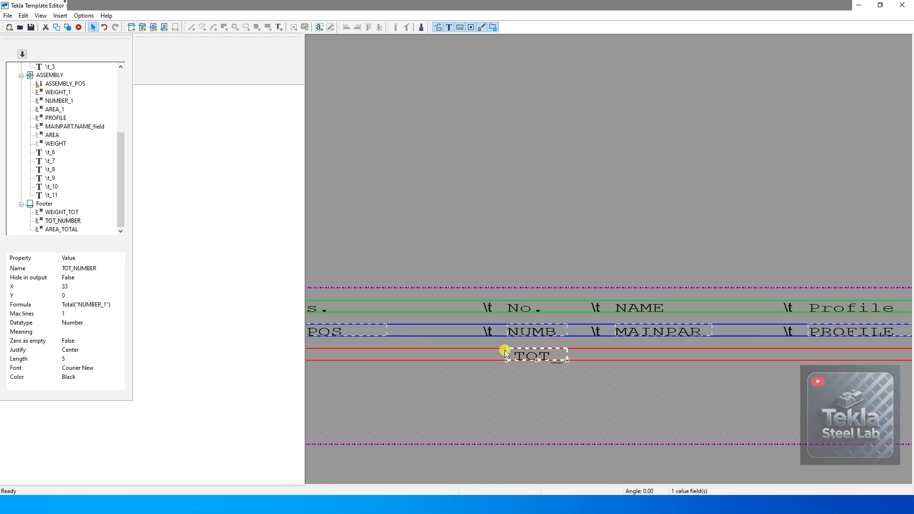
{"action": "right_click", "coordinate": [482, 358]}
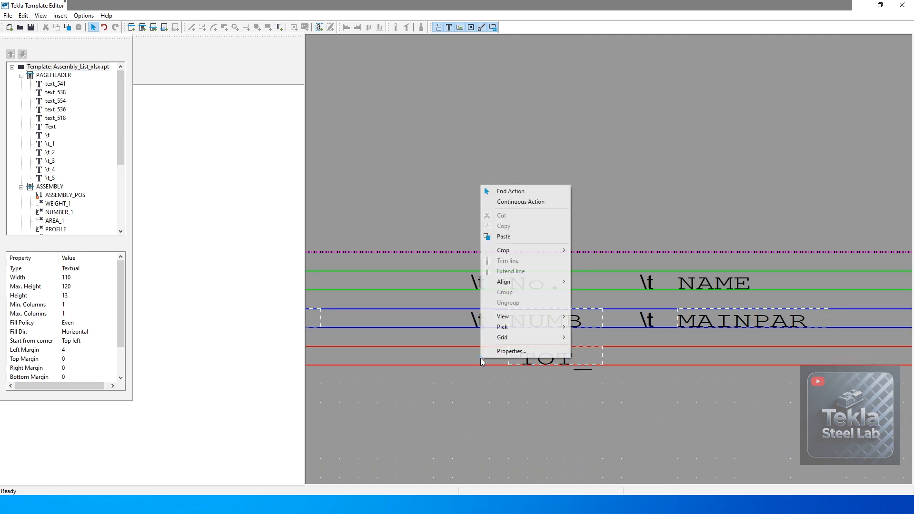
{"action": "left_click", "coordinate": [508, 236]}
{"action": "left_click", "coordinate": [467, 365]}
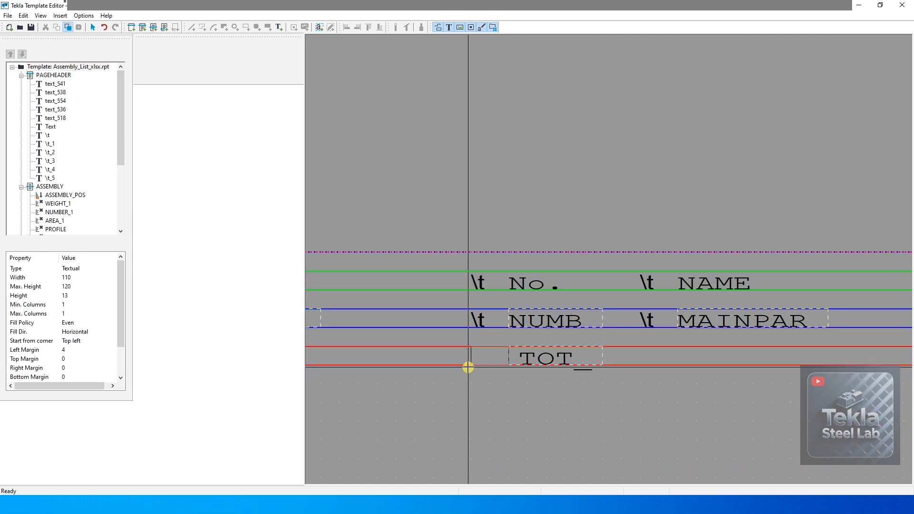
{"action": "scroll", "coordinate": [649, 363], "scroll_direction": "down", "scroll_amount": 2}
{"action": "middle_click_drag", "start_coordinate": [648, 363], "coordinate": [352, 370]}
{"action": "key", "text": "ctrl+v"}
{"action": "left_click", "coordinate": [548, 354]}
Paste a "\t" in the footer at X 89 and shift WEIGHT_TOT to line up with the WEIGHT_1 field above.
{"action": "middle_click_drag", "start_coordinate": [663, 369], "coordinate": [535, 378]}
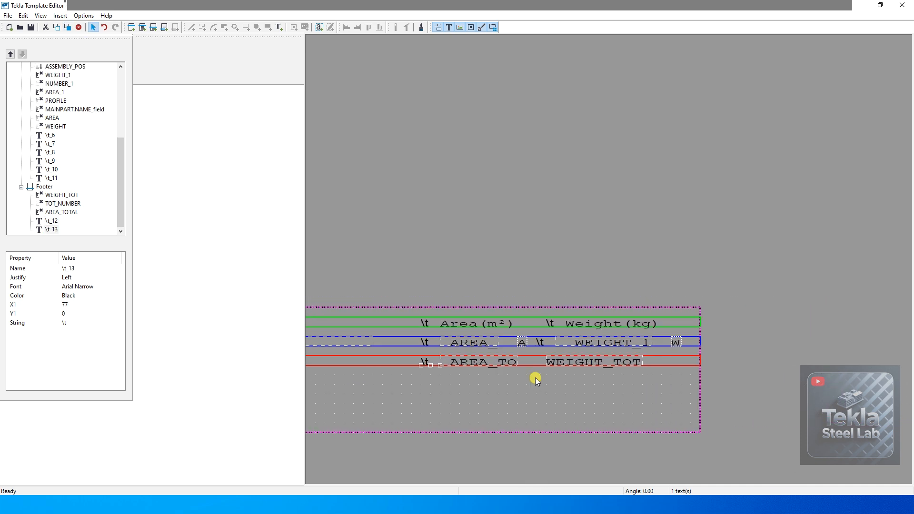
{"action": "key", "text": "ctrl+v"}
{"action": "scroll", "coordinate": [535, 378], "scroll_direction": "up", "scroll_amount": 2}
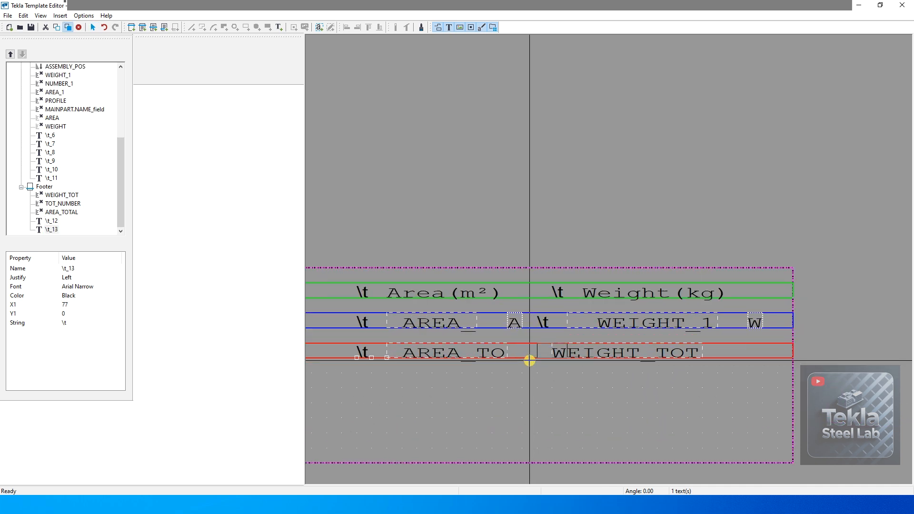
{"action": "left_click", "coordinate": [522, 361]}
{"action": "mouse_move", "coordinate": [608, 354]}
{"action": "left_mouse_down"}
{"action": "mouse_move", "coordinate": [621, 355]}
{"action": "mouse_move", "coordinate": [600, 355]}
{"action": "left_mouse_up"}
{"action": "left_click_drag", "start_coordinate": [534, 354], "coordinate": [542, 358]}
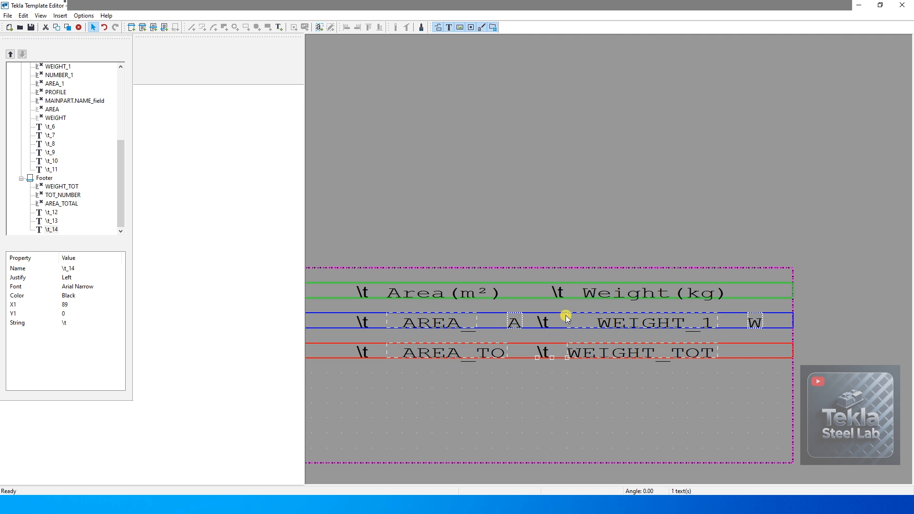
Save the finished report template and switch back to the Tekla Structures model.
{"action": "scroll", "coordinate": [719, 347], "scroll_direction": "down", "scroll_amount": 2}
{"action": "middle_click_drag", "start_coordinate": [626, 363], "coordinate": [821, 364]}
{"action": "scroll", "coordinate": [764, 361], "scroll_direction": "down", "scroll_amount": 2}
{"action": "middle_click_drag", "start_coordinate": [481, 358], "coordinate": [579, 349]}
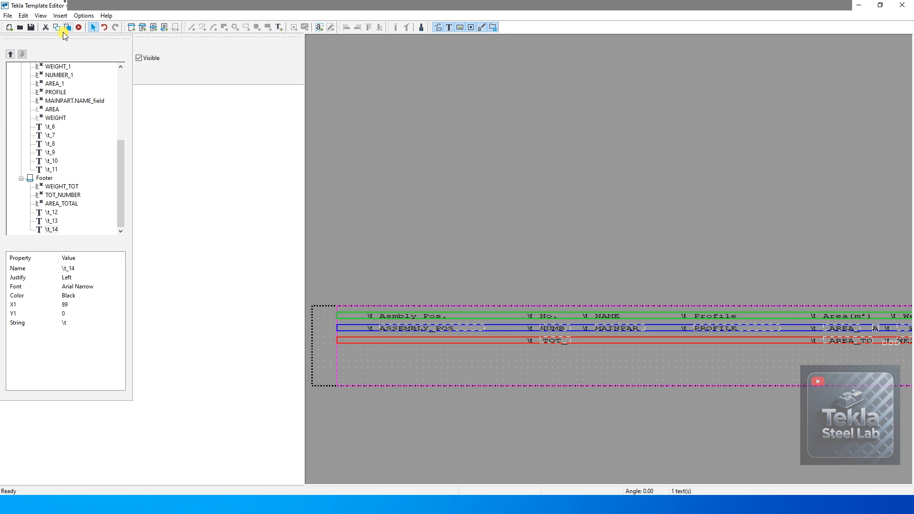
{"action": "left_click", "coordinate": [857, 6]}
Select the whole model, create the Assembly_List_xlsx report from the selected objects, and close the resulting list.
{"action": "left_click_drag", "start_coordinate": [590, 143], "coordinate": [307, 437]}
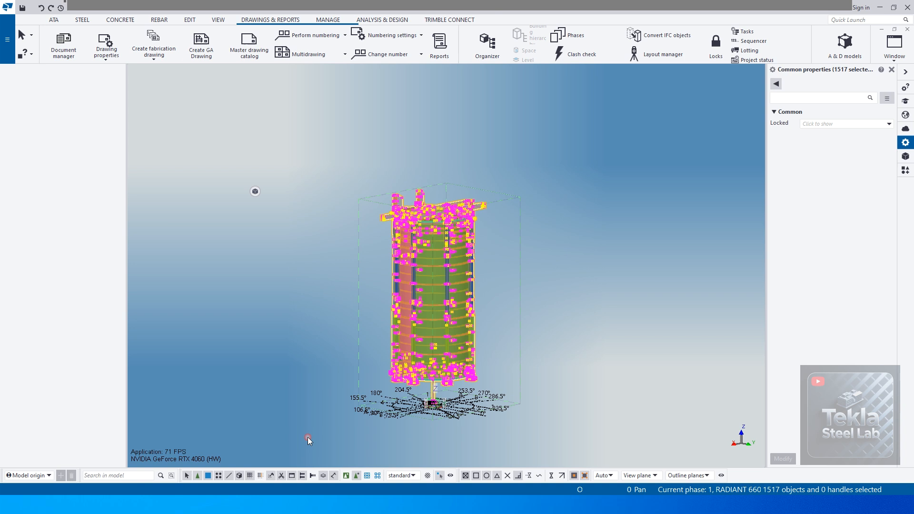
{"action": "key", "text": "ctrl+b"}
{"action": "left_click", "coordinate": [465, 281]}
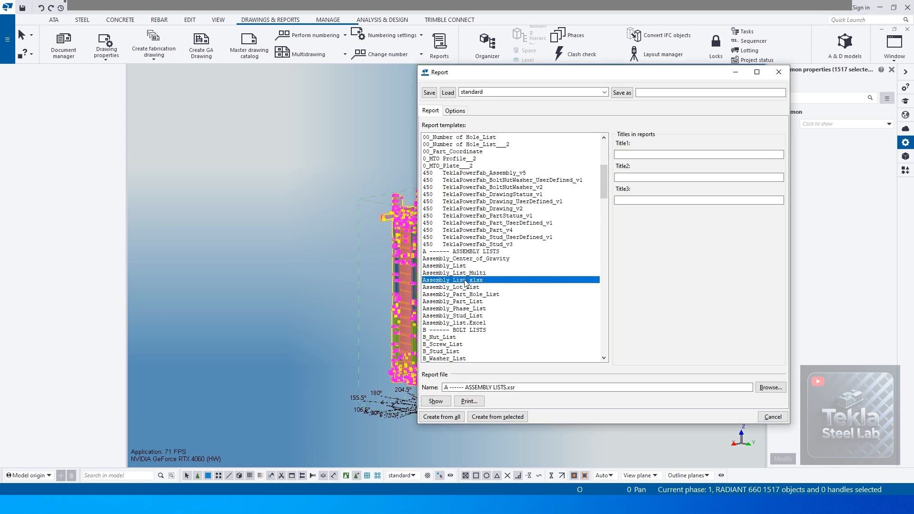
{"action": "left_click", "coordinate": [524, 418]}
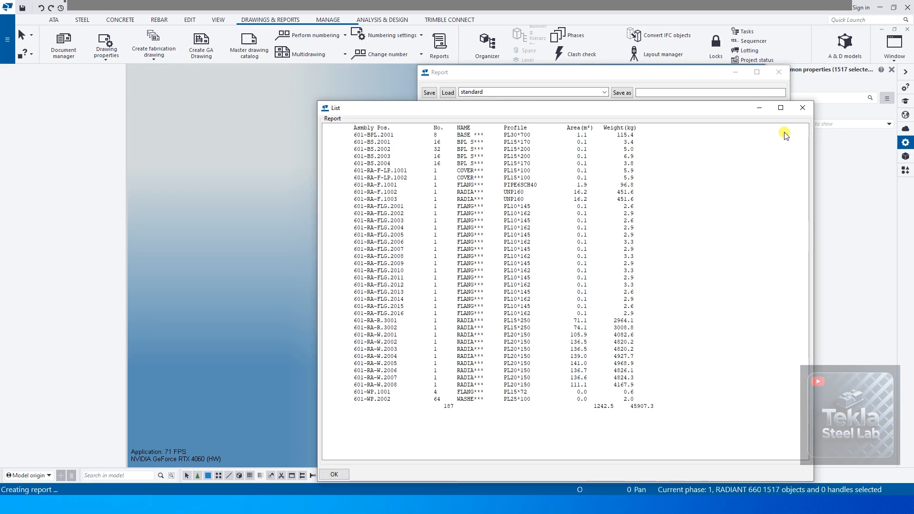
{"action": "left_click", "coordinate": [803, 107]}
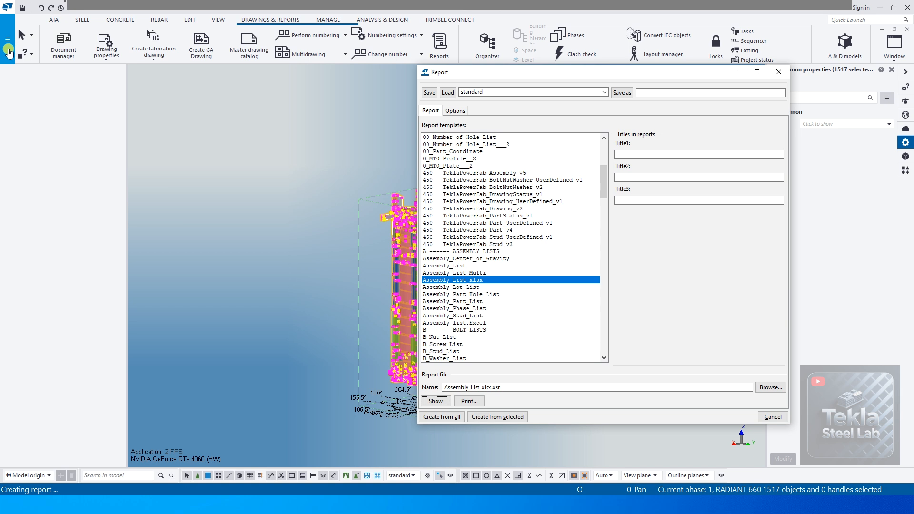
Open the Reports subfolder of the current model folder in File Explorer.
{"action": "left_click", "coordinate": [8, 52]}
{"action": "left_click", "coordinate": [60, 131]}
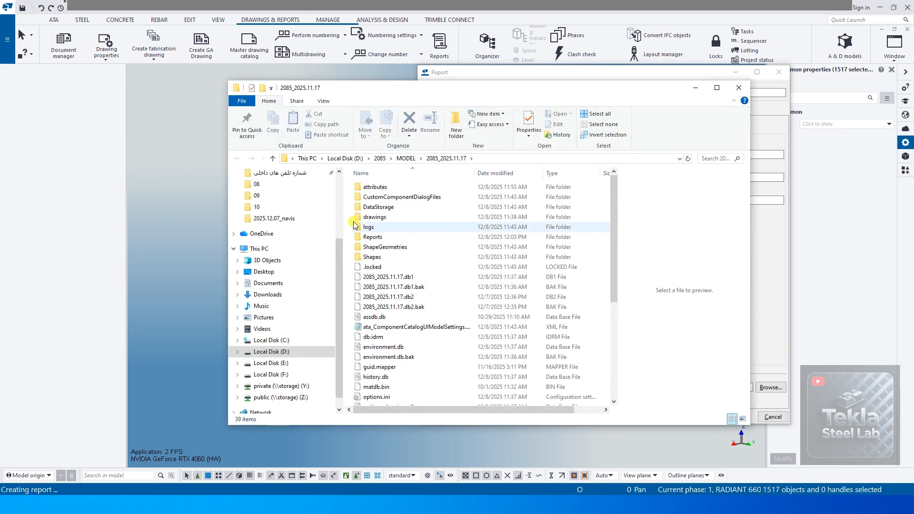
{"action": "double_click", "coordinate": [374, 238]}
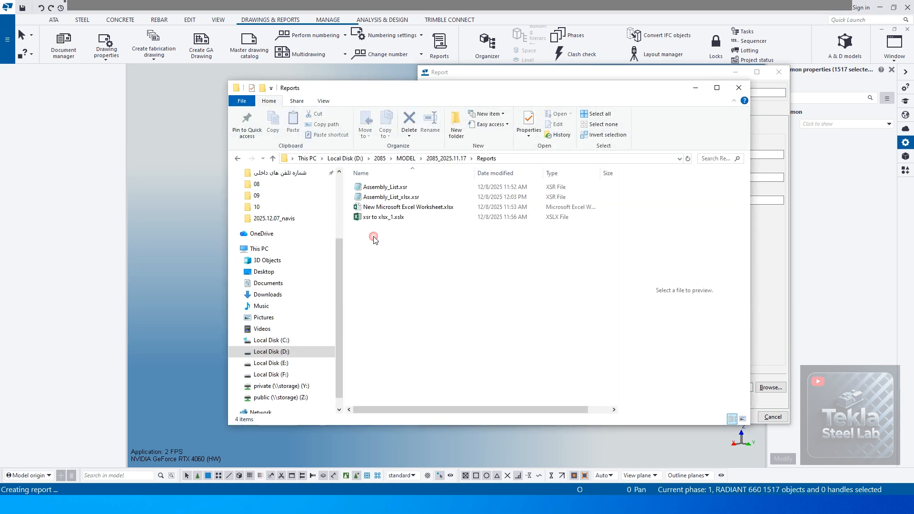
Open New Microsoft Excel Worksheet.xlsx, load Assembly_List_xlsx.xsr into Excel from the Reports folder, and maximize its window.
{"action": "double_click", "coordinate": [380, 207]}
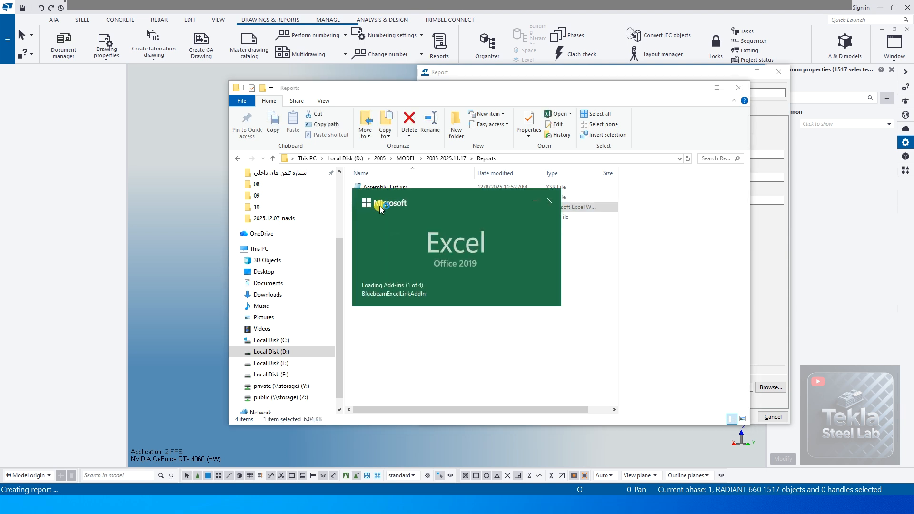
{"action": "left_click", "coordinate": [392, 197]}
{"action": "left_click_drag", "start_coordinate": [392, 199], "coordinate": [45, 169]}
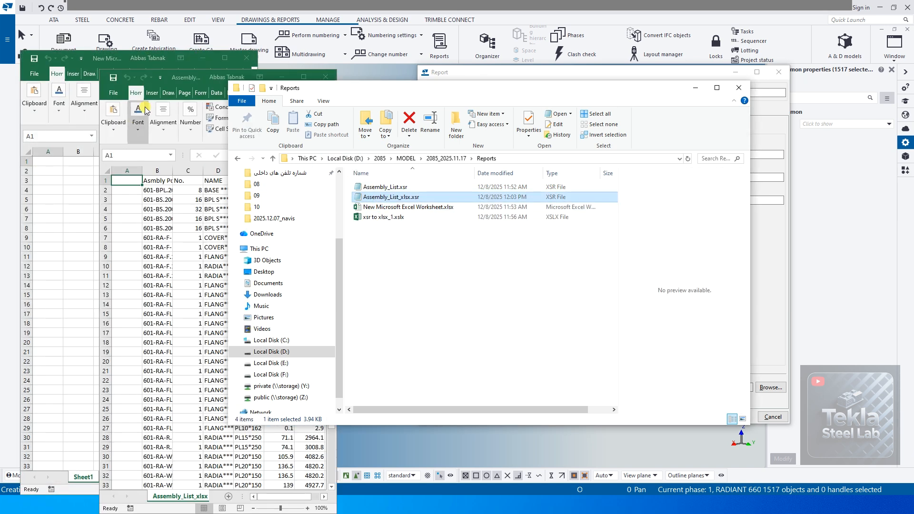
{"action": "double_click", "coordinate": [201, 76]}
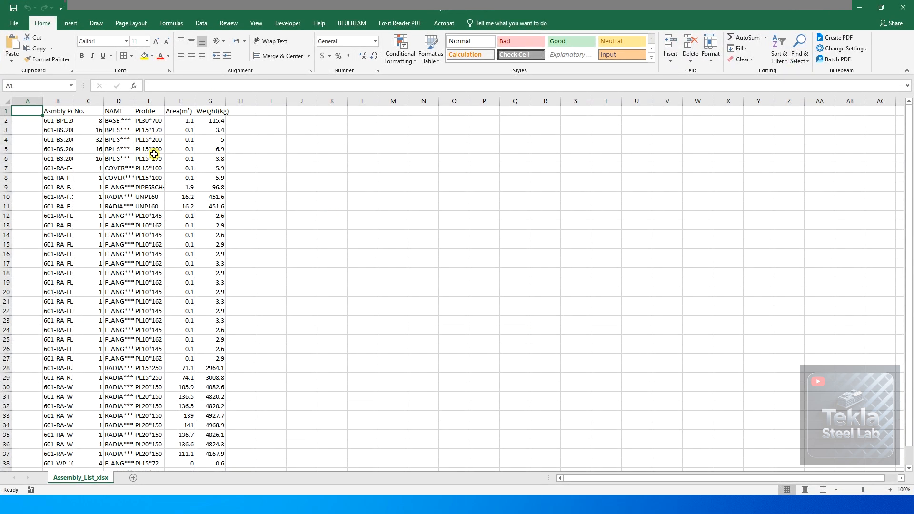
Delete the empty column A and auto-fit the Asmbly Pos., NAME and Weight(kg) columns of the imported list.
{"action": "double_click", "coordinate": [73, 97]}
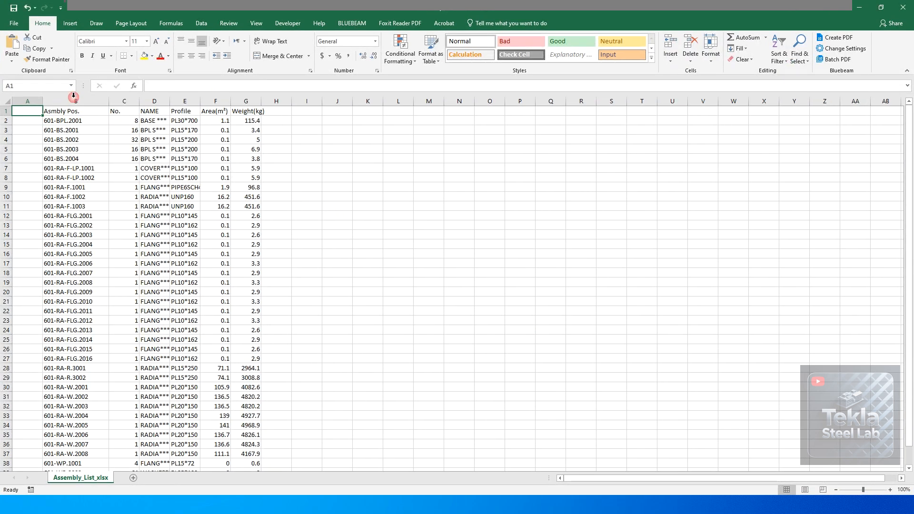
{"action": "right_click", "coordinate": [30, 101]}
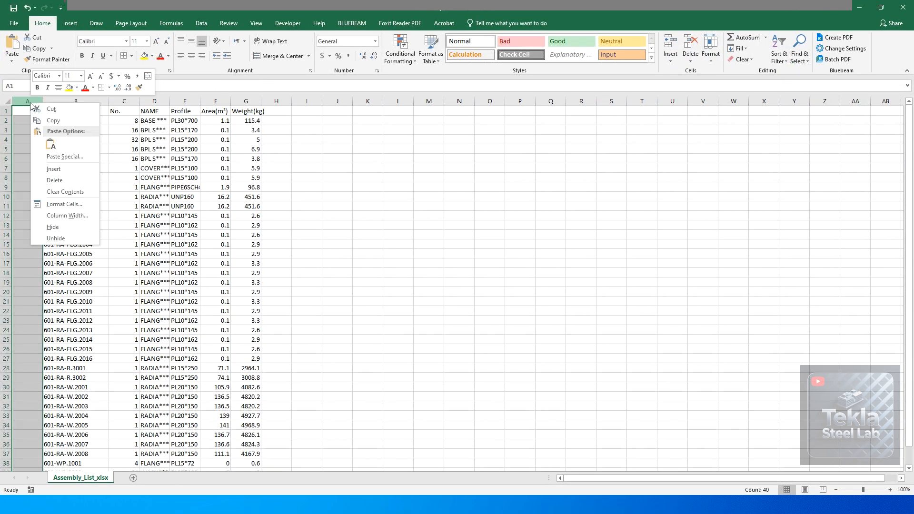
{"action": "left_click", "coordinate": [55, 180]}
{"action": "left_click", "coordinate": [98, 101]}
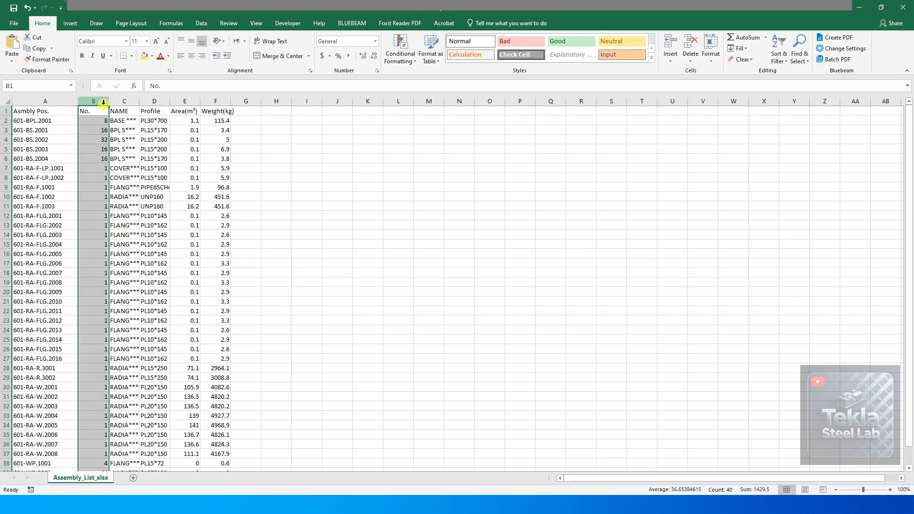
{"action": "left_click", "coordinate": [122, 101]}
{"action": "double_click", "coordinate": [138, 101]}
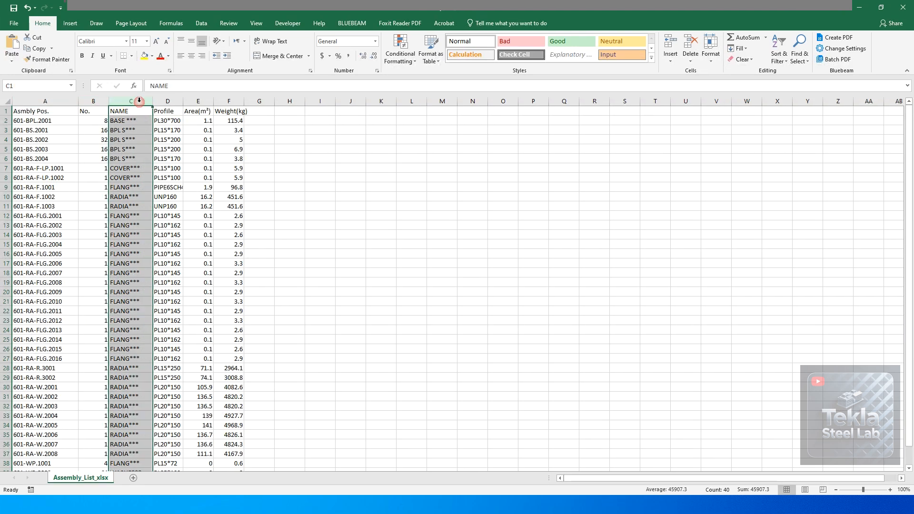
{"action": "left_click", "coordinate": [168, 101]}
{"action": "left_click", "coordinate": [199, 101]}
{"action": "left_click", "coordinate": [237, 101]}
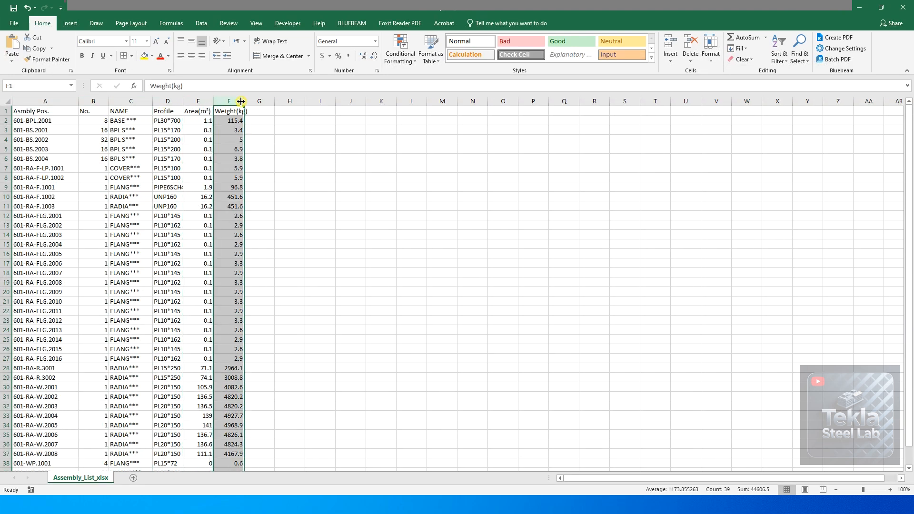
{"action": "double_click", "coordinate": [243, 101]}
{"action": "double_click", "coordinate": [214, 101]}
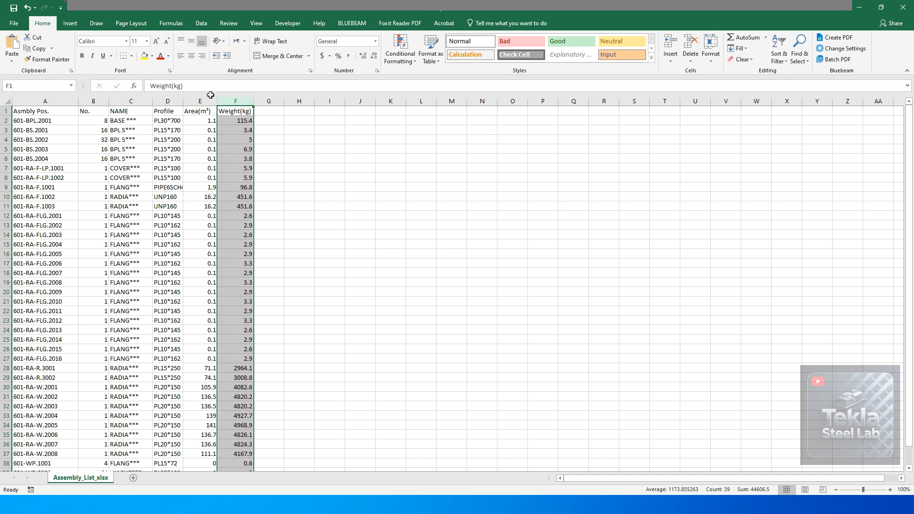
Check which columns the totals in the last row of the list fall under.
{"action": "scroll", "coordinate": [279, 196], "scroll_direction": "down", "scroll_amount": 6}
{"action": "left_click", "coordinate": [133, 313]}
{"action": "left_click", "coordinate": [97, 313]}
{"action": "left_click", "coordinate": [66, 313]}
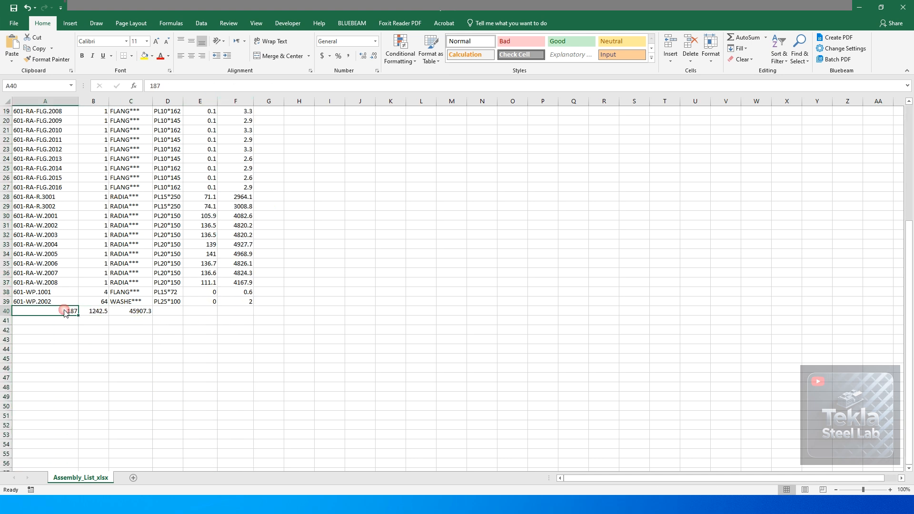
{"action": "left_click", "coordinate": [140, 314]}
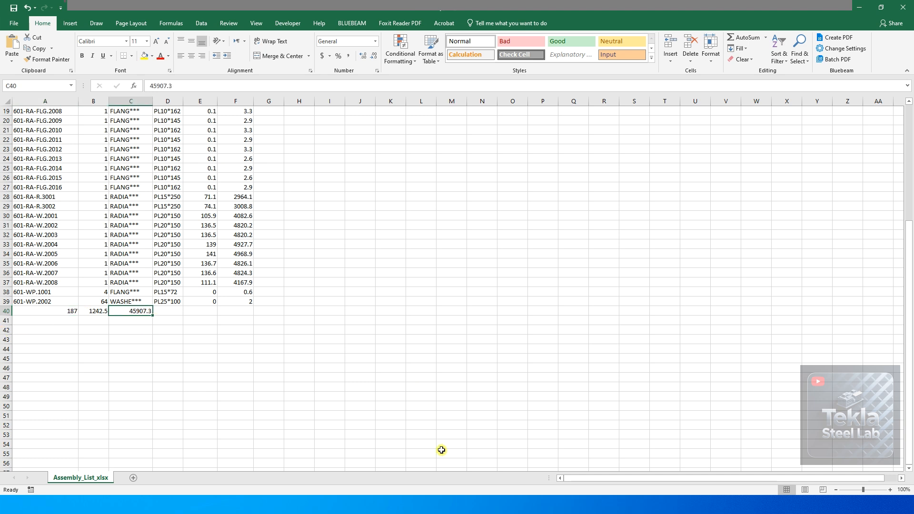
Switch to Tekla Template Editor and copy the footer's \t text into the footer below the \t before Asmbly Pos.
{"action": "left_click", "coordinate": [859, 7]}
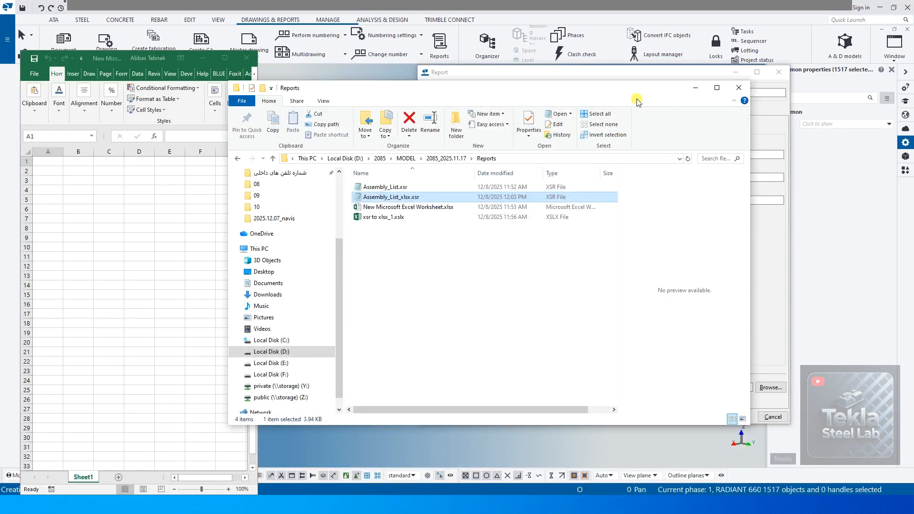
{"action": "left_click", "coordinate": [695, 87]}
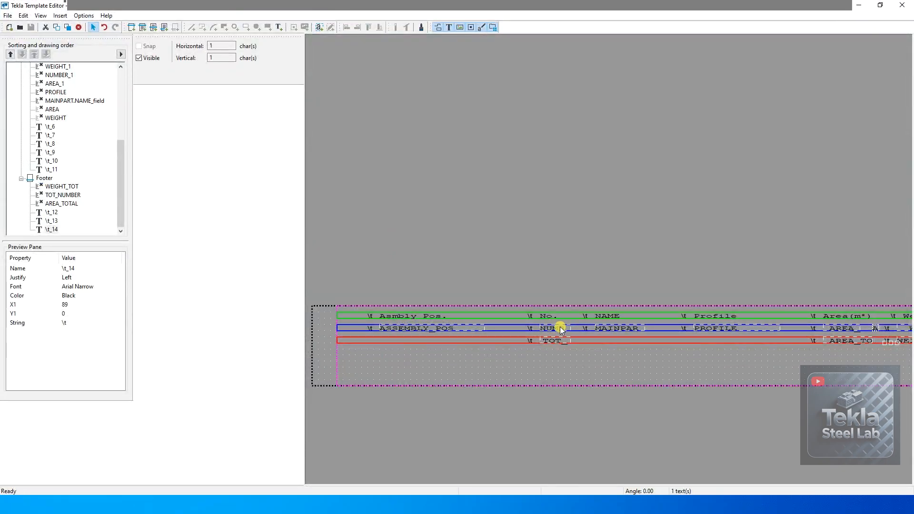
{"action": "middle_click_drag", "start_coordinate": [560, 327], "coordinate": [340, 315]}
{"action": "middle_click_drag", "start_coordinate": [495, 346], "coordinate": [762, 339]}
{"action": "scroll", "coordinate": [587, 321], "scroll_direction": "up", "scroll_amount": 2}
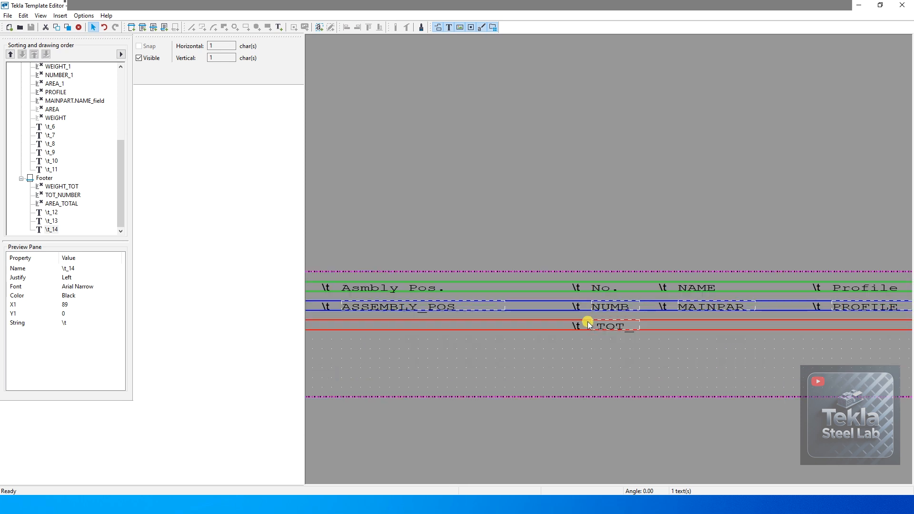
{"action": "right_click", "coordinate": [576, 324]}
{"action": "left_click", "coordinate": [609, 190]}
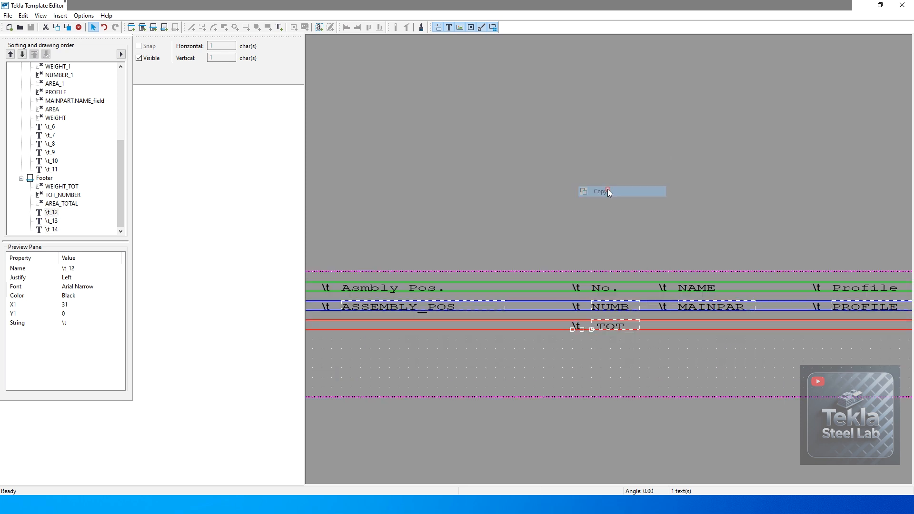
{"action": "middle_click_drag", "start_coordinate": [445, 316], "coordinate": [632, 295]}
{"action": "scroll", "coordinate": [505, 301], "scroll_direction": "up", "scroll_amount": 2}
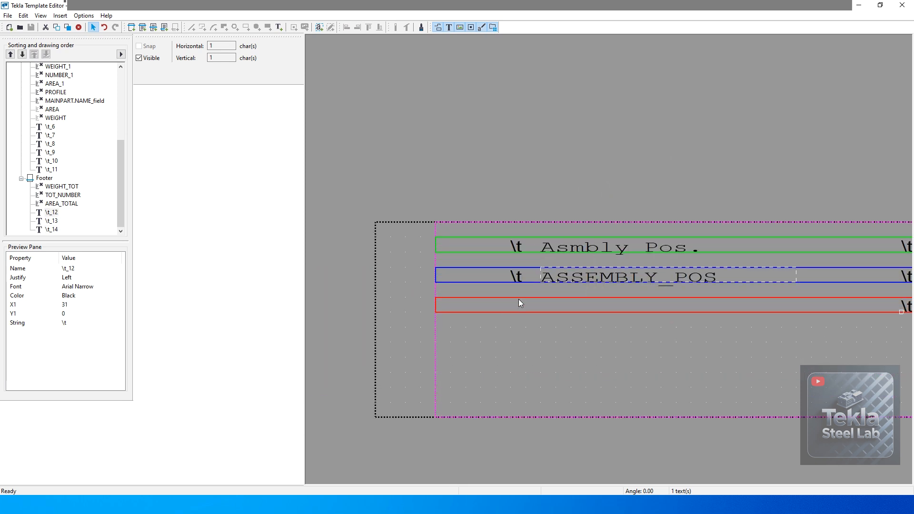
{"action": "right_click", "coordinate": [519, 299]}
{"action": "left_click", "coordinate": [542, 350]}
{"action": "left_click", "coordinate": [517, 312]}
Paste another \t text into the footer, aligned with the \t before NAME.
{"action": "middle_click_drag", "start_coordinate": [708, 326], "coordinate": [484, 326]}
{"action": "middle_click_drag", "start_coordinate": [633, 315], "coordinate": [491, 313]}
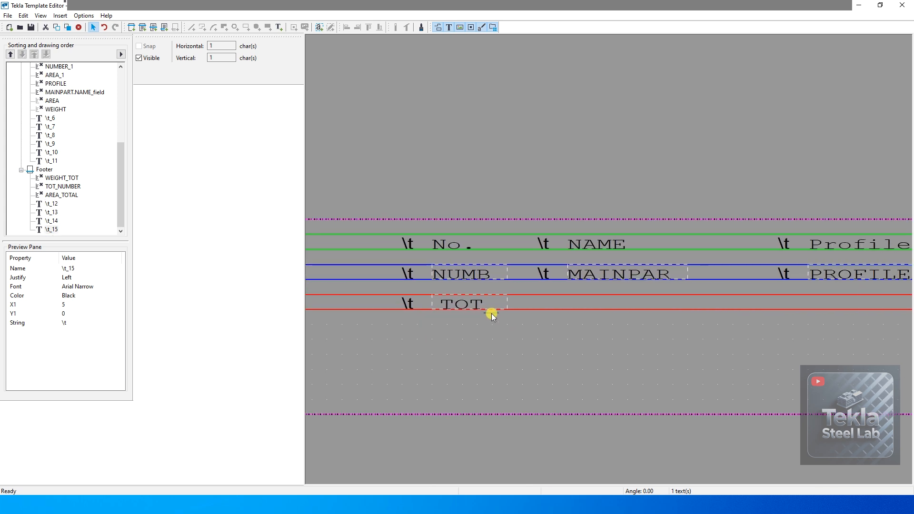
{"action": "scroll", "coordinate": [491, 313], "scroll_direction": "up", "scroll_amount": 1}
{"action": "right_click", "coordinate": [566, 305]}
{"action": "left_click", "coordinate": [600, 355]}
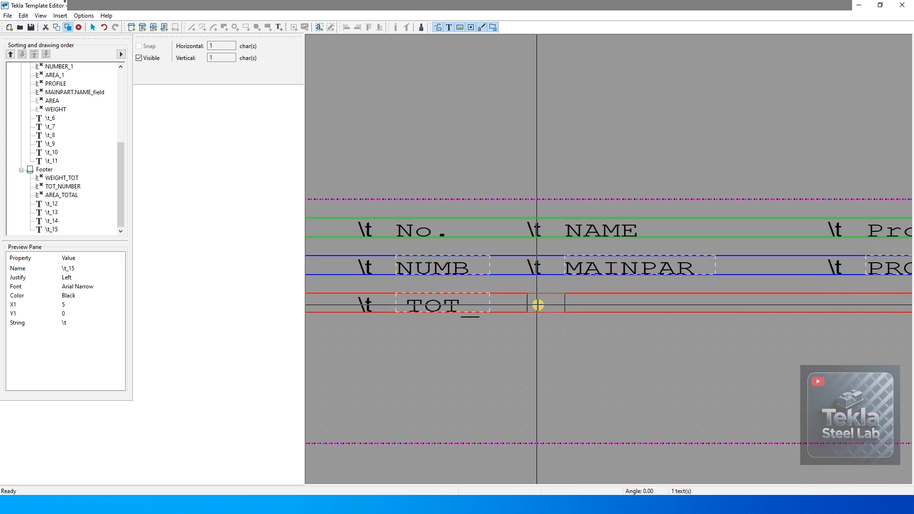
{"action": "left_click", "coordinate": [537, 302]}
Paste another \t text into the footer, aligned with the \t before Profile.
{"action": "middle_click_drag", "start_coordinate": [773, 292], "coordinate": [492, 285]}
{"action": "right_click", "coordinate": [494, 286]}
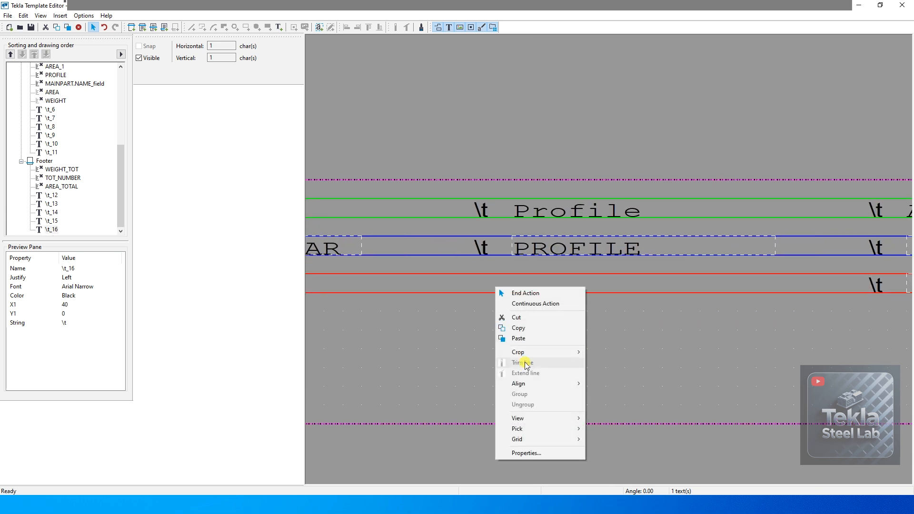
{"action": "left_click", "coordinate": [524, 338]}
{"action": "left_click", "coordinate": [479, 282]}
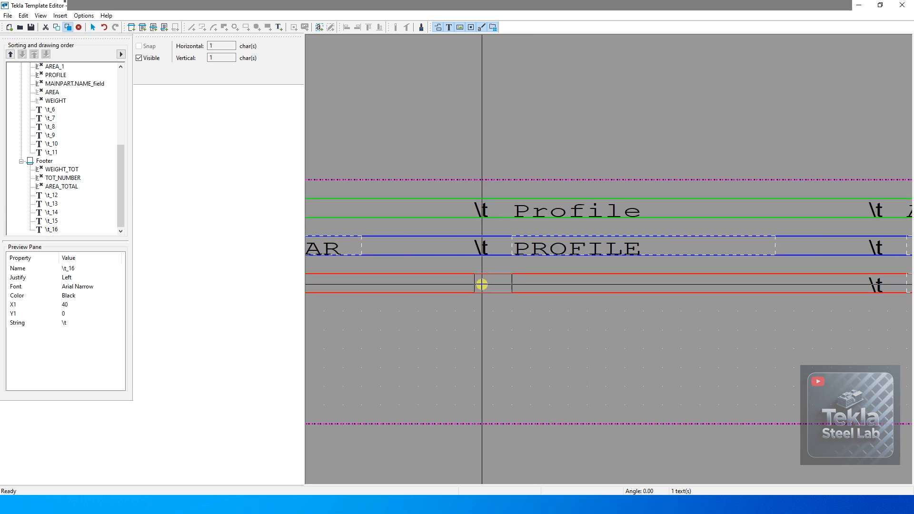
Review the completed footer row, save the report template and switch back to the Reports folder window.
{"action": "middle_click_drag", "start_coordinate": [753, 244], "coordinate": [501, 250]}
{"action": "scroll", "coordinate": [502, 249], "scroll_direction": "down", "scroll_amount": 2}
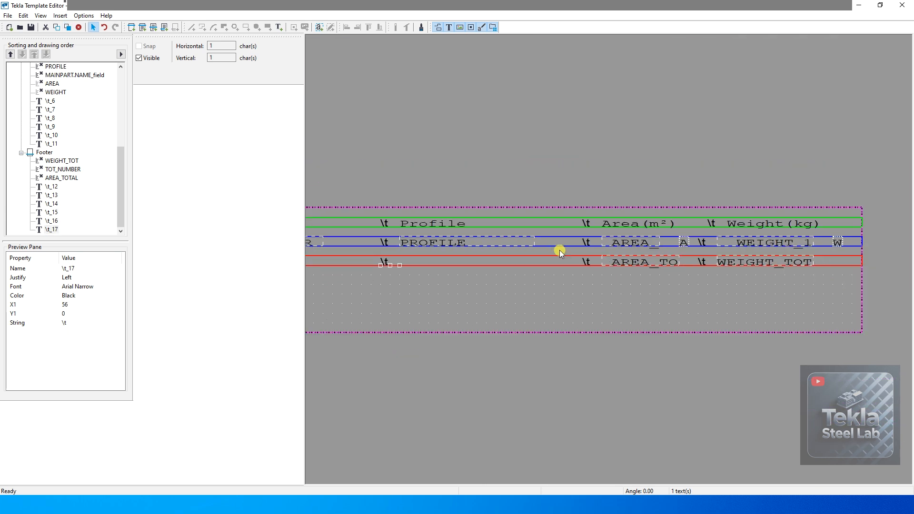
{"action": "middle_click_drag", "start_coordinate": [559, 250], "coordinate": [756, 278]}
{"action": "middle_click_drag", "start_coordinate": [486, 260], "coordinate": [663, 262]}
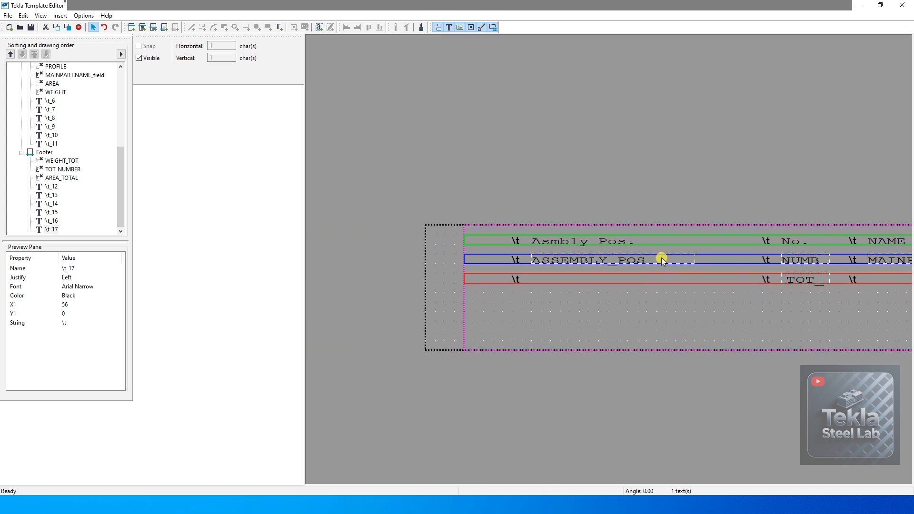
{"action": "left_click", "coordinate": [31, 27]}
{"action": "left_click", "coordinate": [859, 6]}
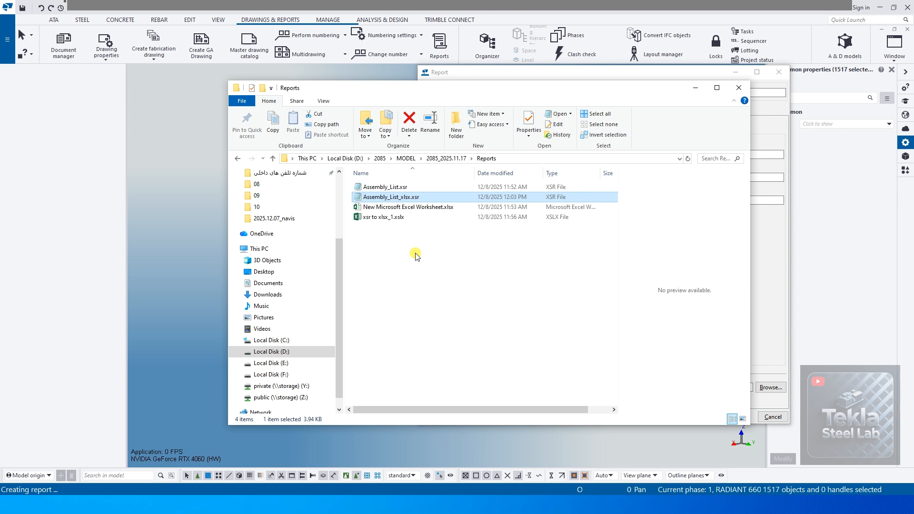
Delete the old Assembly_List_xlsx.xsr, create the Assembly_List_xlsx report again from the selected objects, and close the resulting list.
{"action": "key", "text": "Delete"}
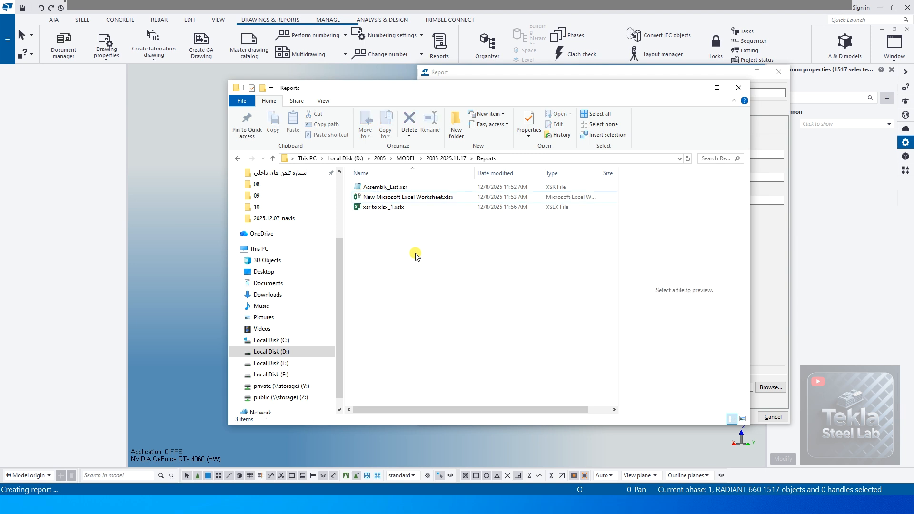
{"action": "left_click", "coordinate": [696, 88]}
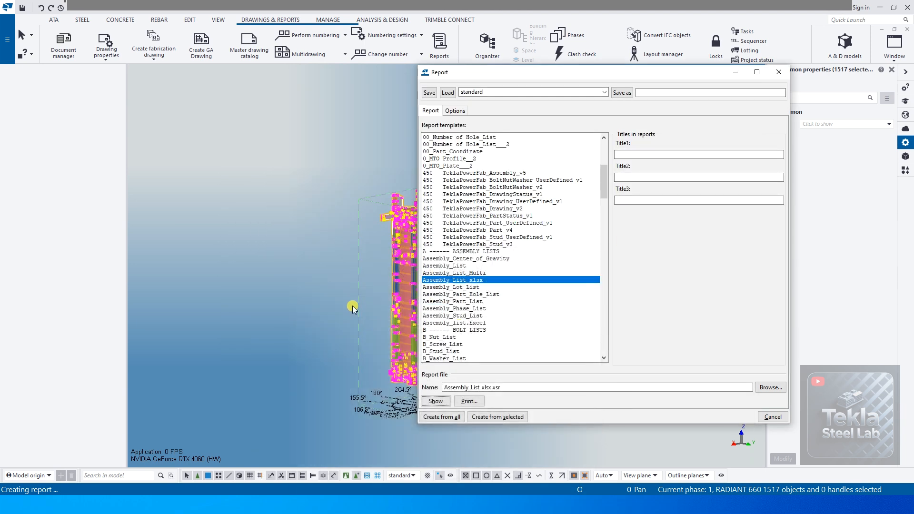
{"action": "middle_click_drag", "start_coordinate": [249, 306], "coordinate": [196, 313]}
{"action": "left_click", "coordinate": [490, 417]}
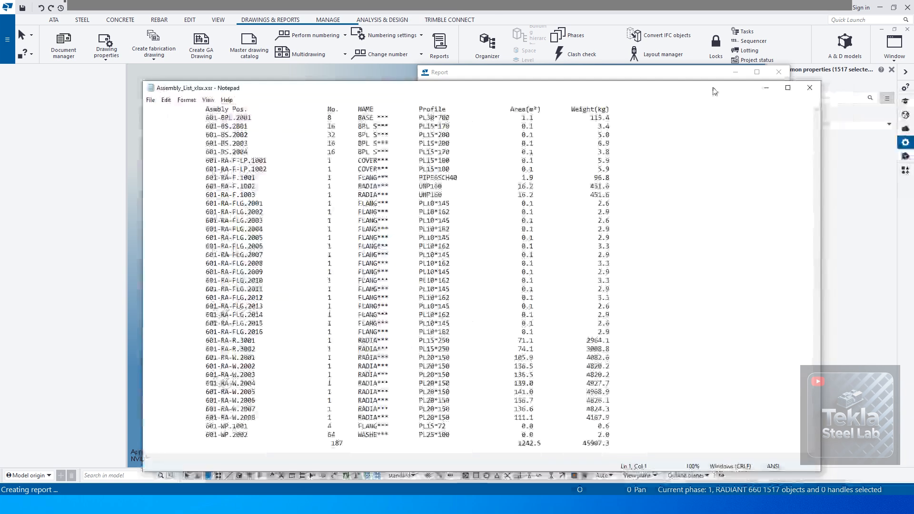
{"action": "left_click", "coordinate": [841, 80]}
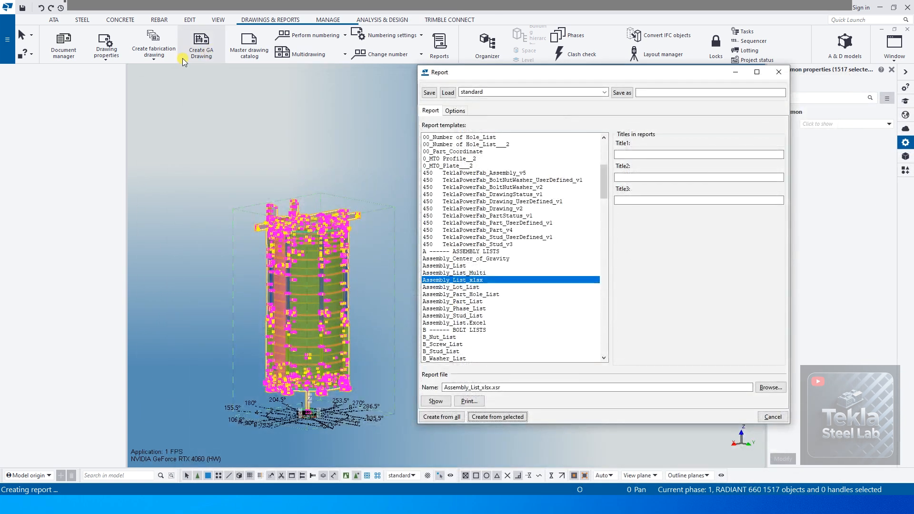
Open the current model folder and go to its Reports subfolder.
{"action": "left_click", "coordinate": [7, 40]}
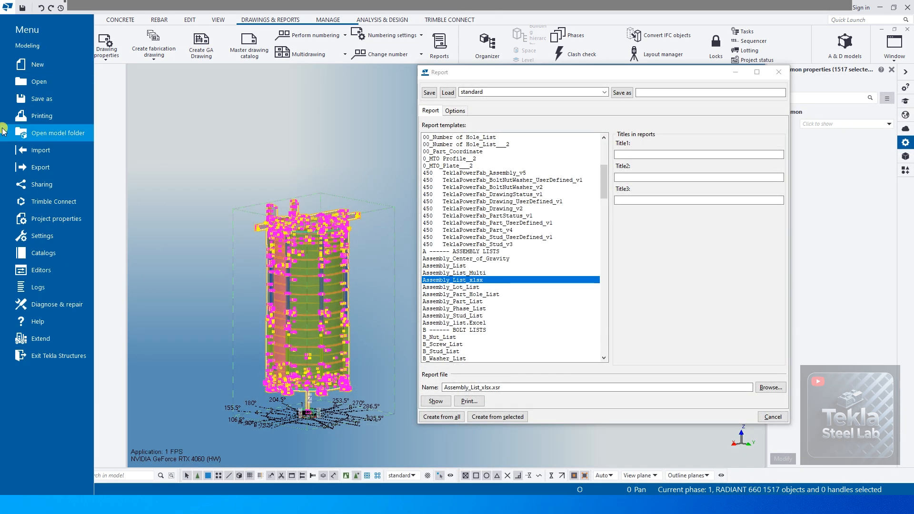
{"action": "left_click", "coordinate": [48, 133]}
{"action": "double_click", "coordinate": [378, 249]}
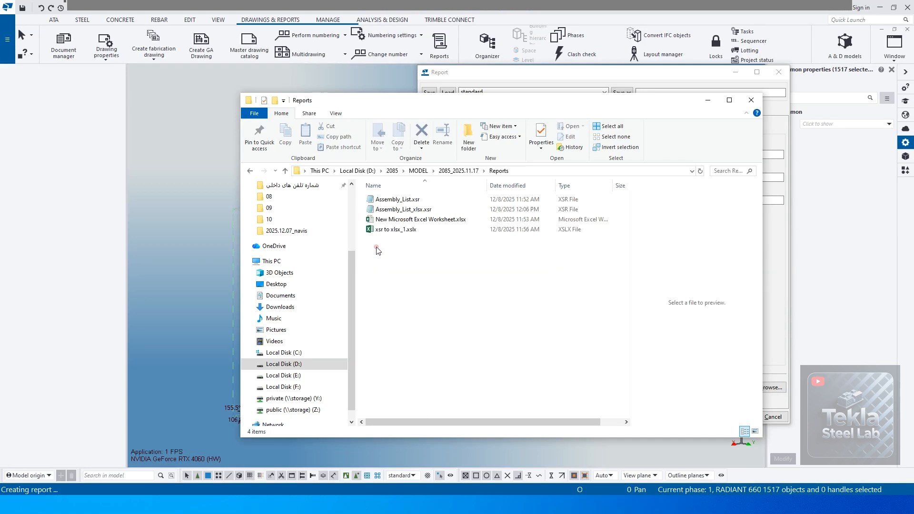
Open New Microsoft Excel Worksheet.xlsx in a reduced window, load the new Assembly_List_xlsx.xsr into it, and maximize the imported list.
{"action": "left_click", "coordinate": [407, 210]}
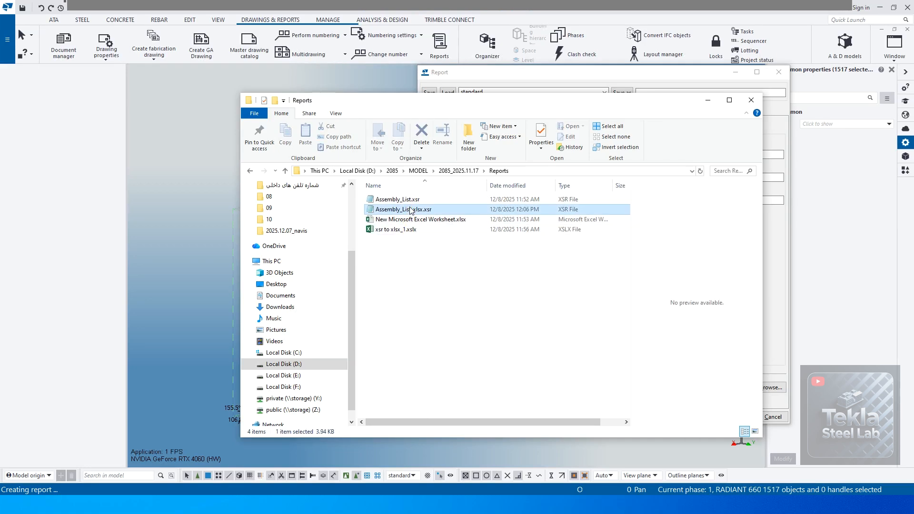
{"action": "left_click", "coordinate": [421, 219]}
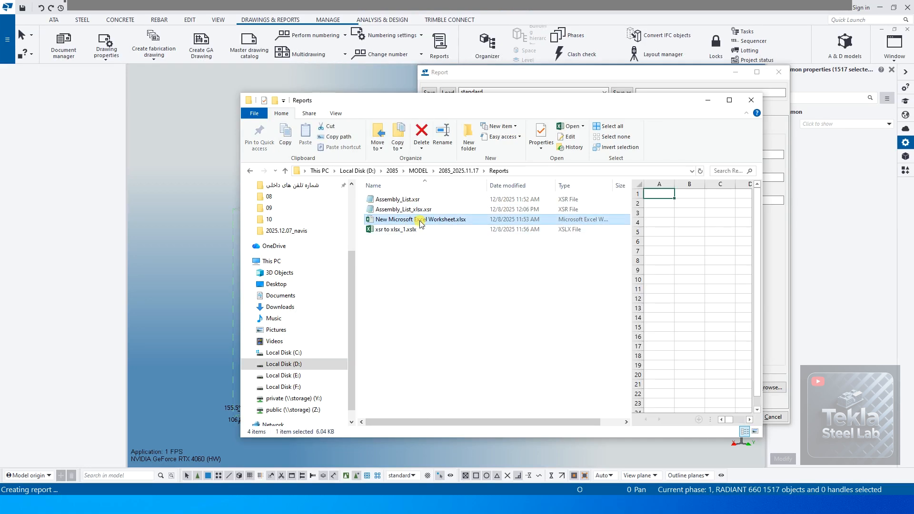
{"action": "double_click", "coordinate": [400, 219]}
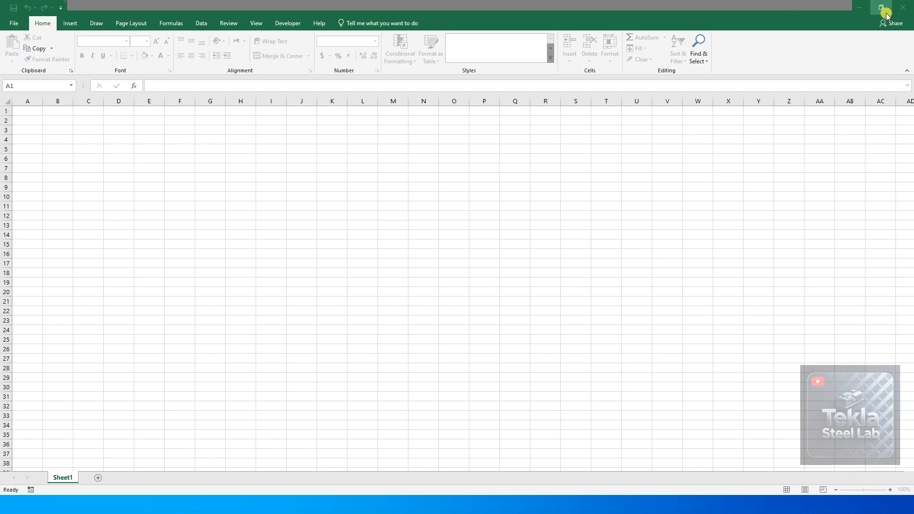
{"action": "left_click", "coordinate": [884, 11]}
{"action": "left_click", "coordinate": [412, 211]}
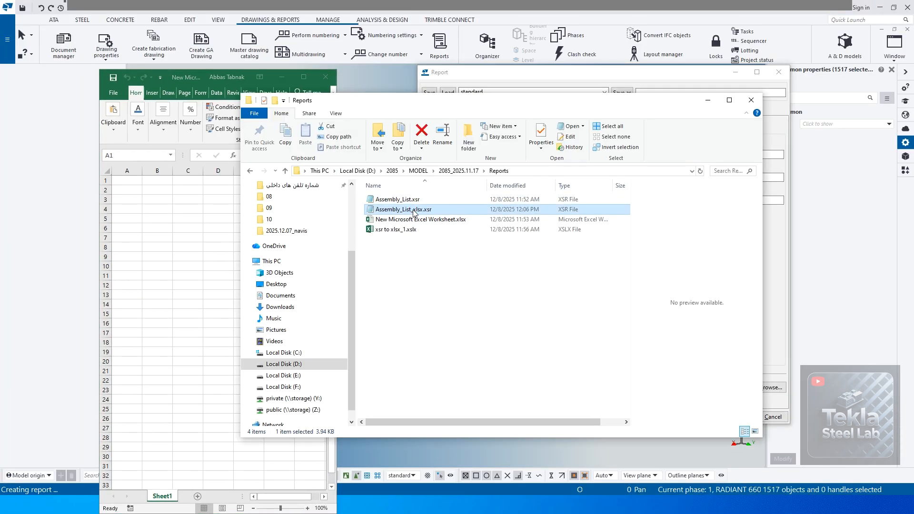
{"action": "left_click_drag", "start_coordinate": [399, 211], "coordinate": [126, 225]}
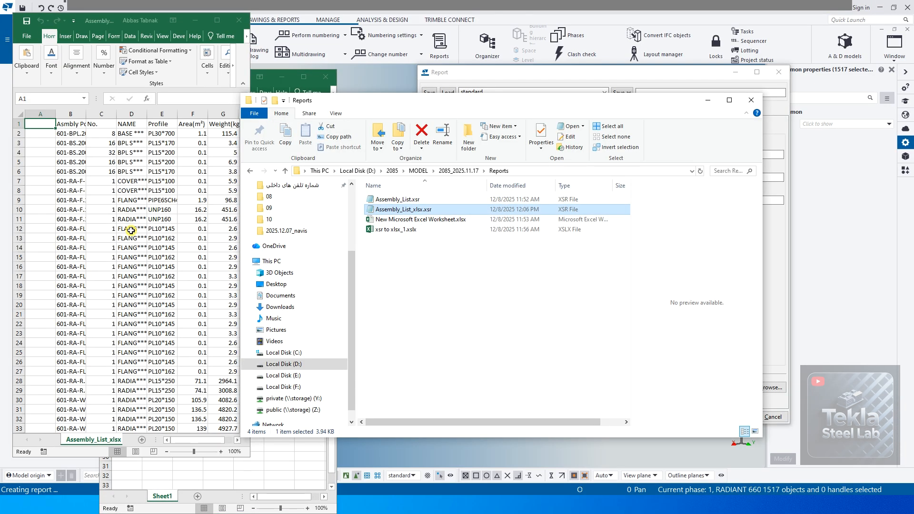
{"action": "left_click", "coordinate": [223, 22]}
Delete the empty column A from the imported assembly list.
{"action": "left_click", "coordinate": [28, 102]}
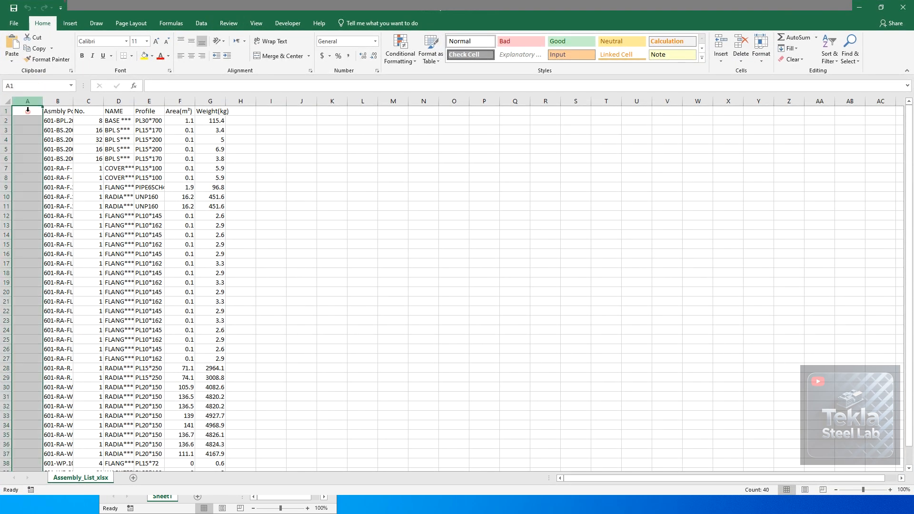
{"action": "right_click", "coordinate": [24, 102]}
{"action": "left_click", "coordinate": [56, 179]}
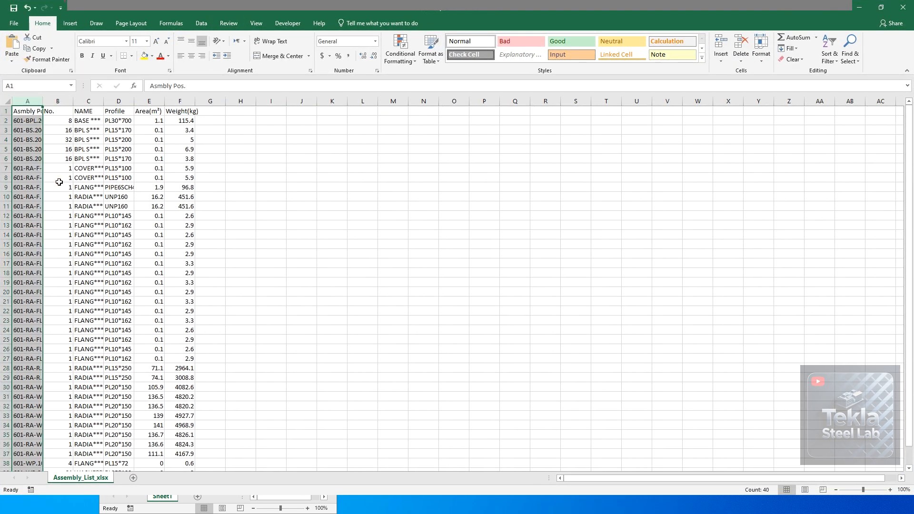
Fit the widths of the No., NAME, Profile, Area and Weight columns to their contents.
{"action": "double_click", "coordinate": [73, 106]}
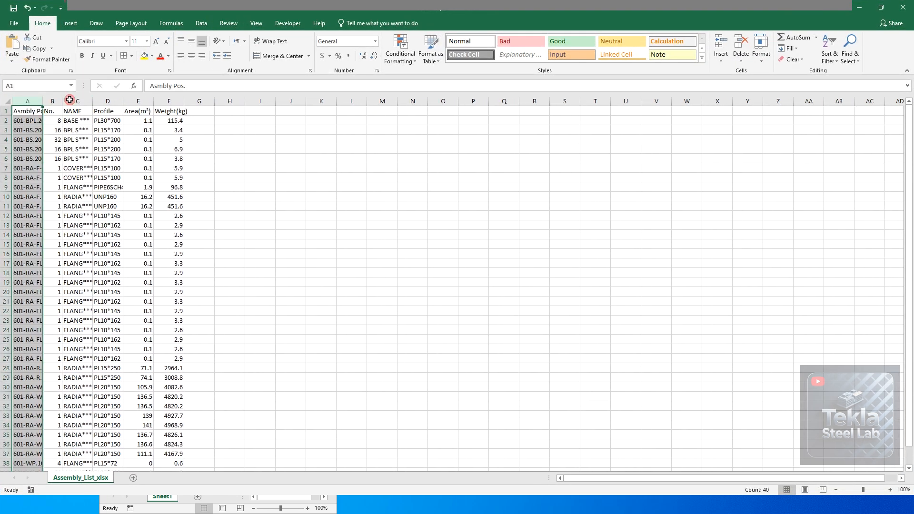
{"action": "double_click", "coordinate": [94, 104]}
{"action": "double_click", "coordinate": [137, 100]}
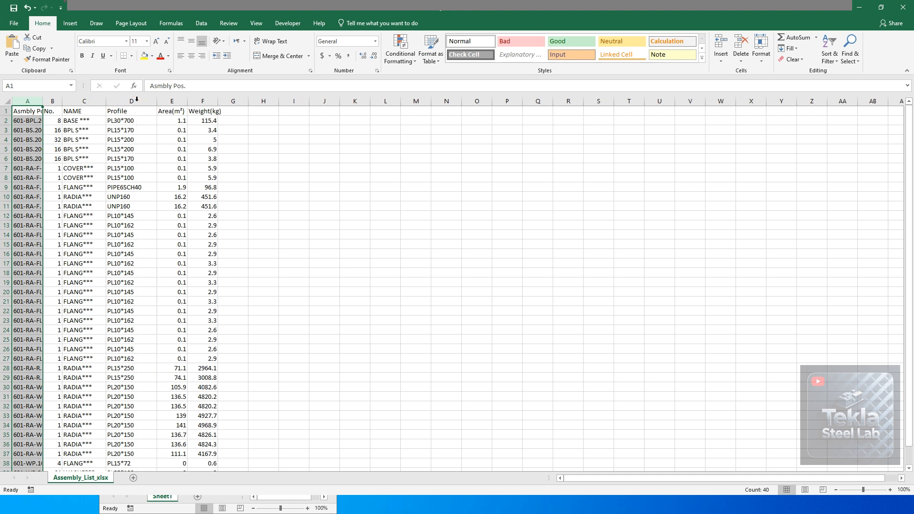
{"action": "double_click", "coordinate": [187, 100]}
{"action": "double_click", "coordinate": [220, 98]}
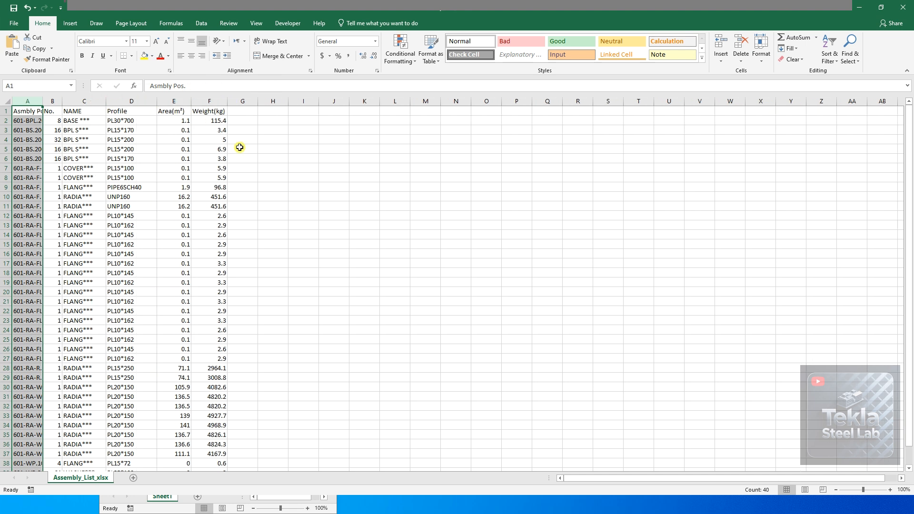
Check the No. footer total in B40 against the sum of the quantities in B2:B39.
{"action": "scroll", "coordinate": [251, 169], "scroll_direction": "down", "scroll_amount": 6}
{"action": "scroll", "coordinate": [57, 333], "scroll_direction": "up", "scroll_amount": 1}
{"action": "left_click", "coordinate": [55, 339]}
{"action": "scroll", "coordinate": [57, 333], "scroll_direction": "up", "scroll_amount": 5}
{"action": "left_click_drag", "start_coordinate": [53, 117], "coordinate": [49, 440]}
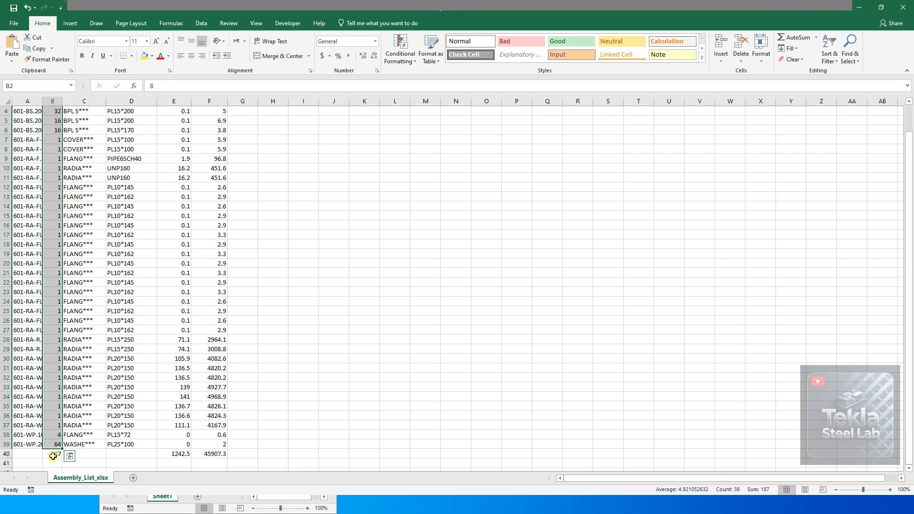
{"action": "left_click", "coordinate": [52, 456]}
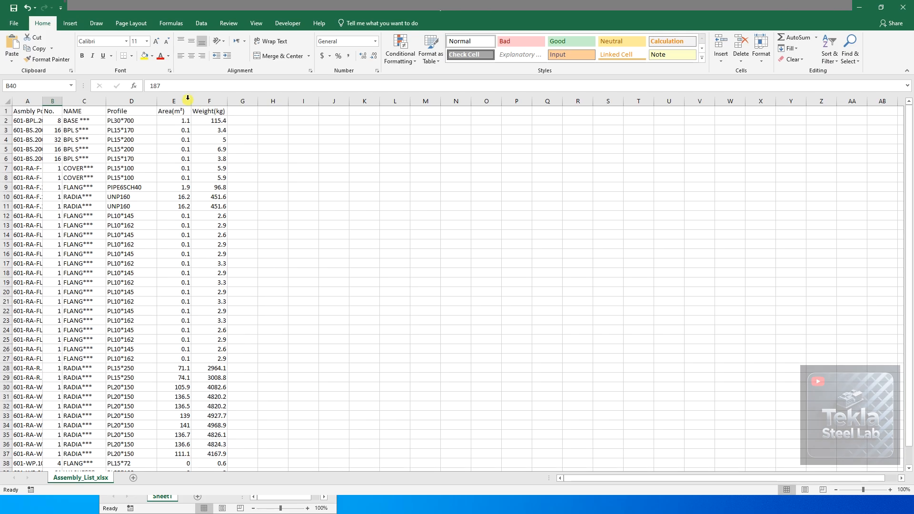
Check the Area and Weight columns and the alignment of their footer totals.
{"action": "left_click", "coordinate": [175, 104]}
{"action": "left_click", "coordinate": [210, 102]}
{"action": "left_click", "coordinate": [357, 238]}
{"action": "scroll", "coordinate": [357, 243], "scroll_direction": "down", "scroll_amount": 4}
{"action": "scroll", "coordinate": [356, 242], "scroll_direction": "up", "scroll_amount": 4}
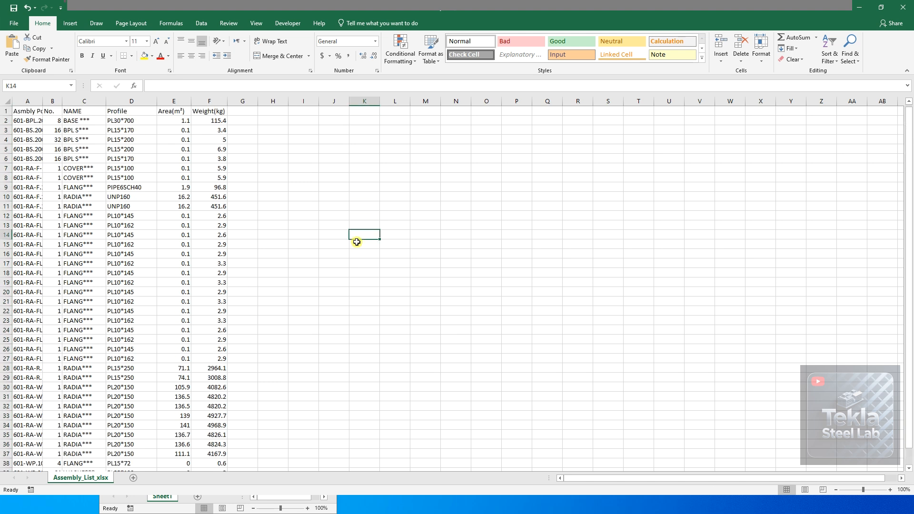
Save the list in the model's Reports folder as an Excel Workbook named 2.xlsx and close both open workbooks.
{"action": "left_click", "coordinate": [13, 23]}
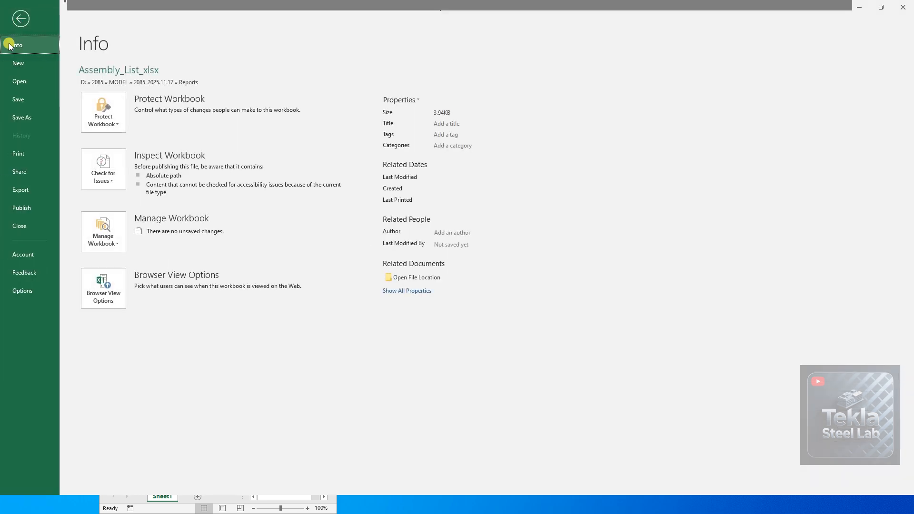
{"action": "left_click", "coordinate": [22, 118]}
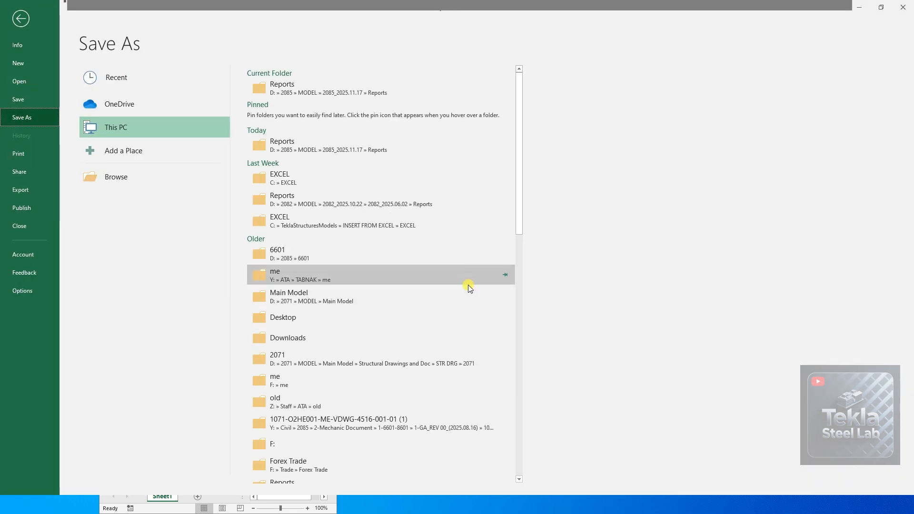
{"action": "left_click", "coordinate": [296, 91]}
{"action": "left_click", "coordinate": [149, 204]}
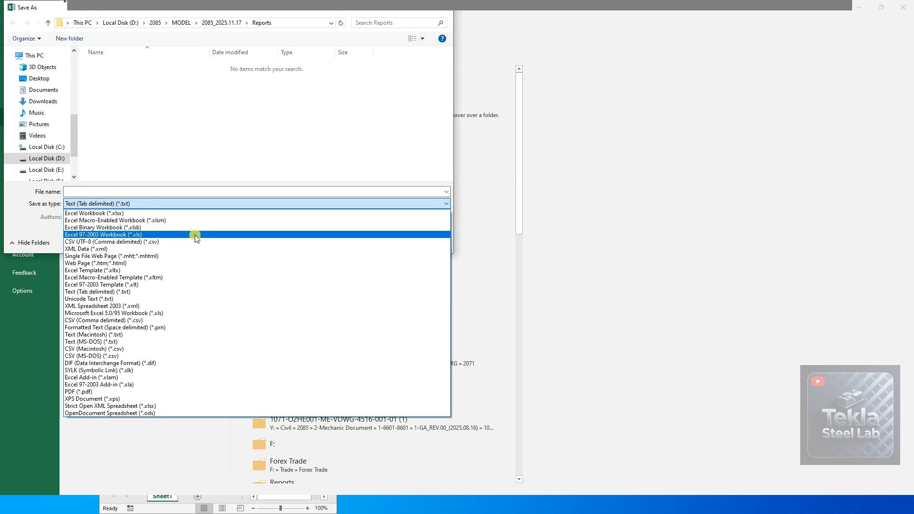
{"action": "left_click", "coordinate": [98, 213]}
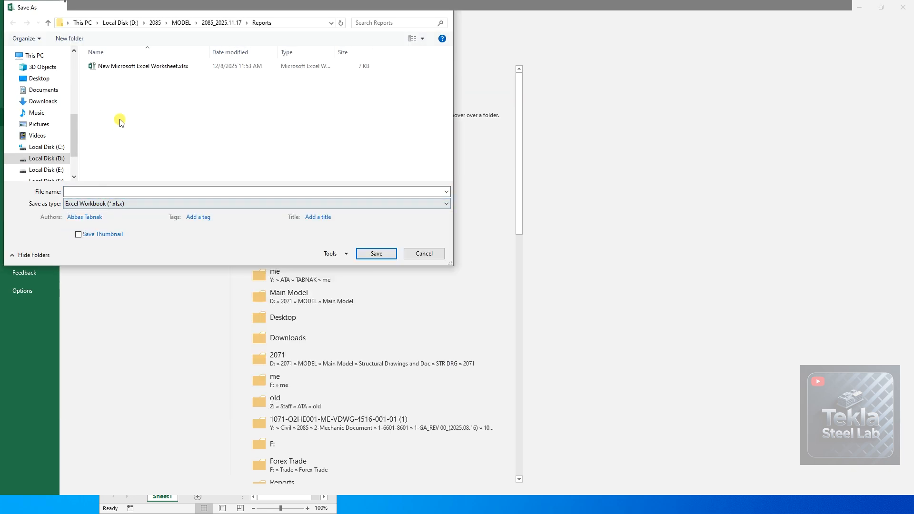
{"action": "left_click", "coordinate": [133, 191]}
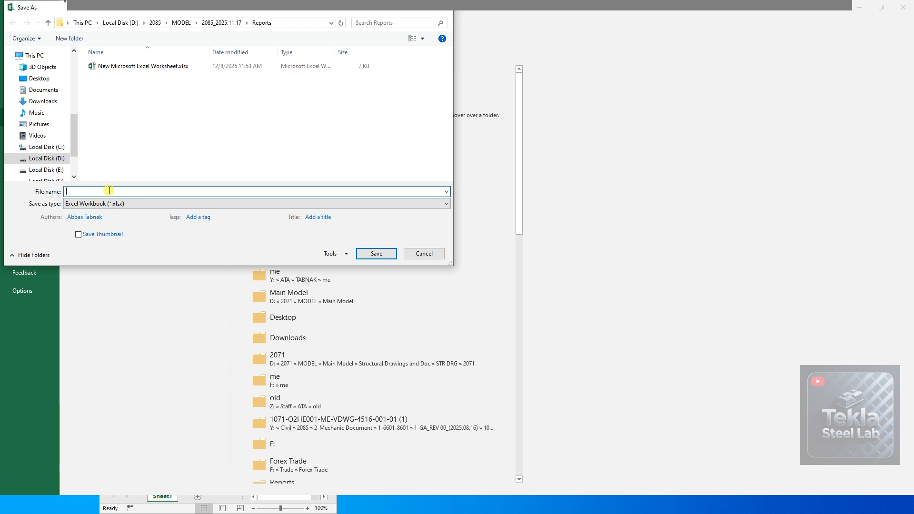
{"action": "left_click", "coordinate": [376, 253]}
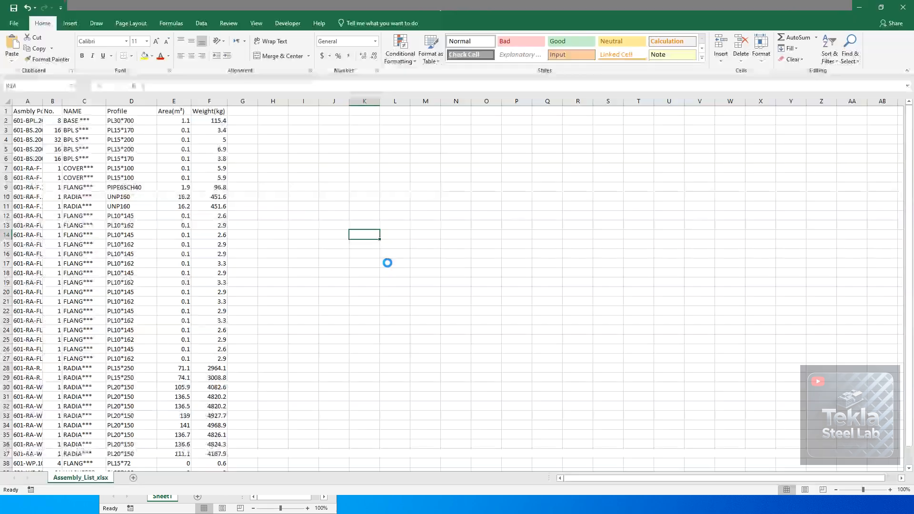
{"action": "left_click", "coordinate": [903, 8]}
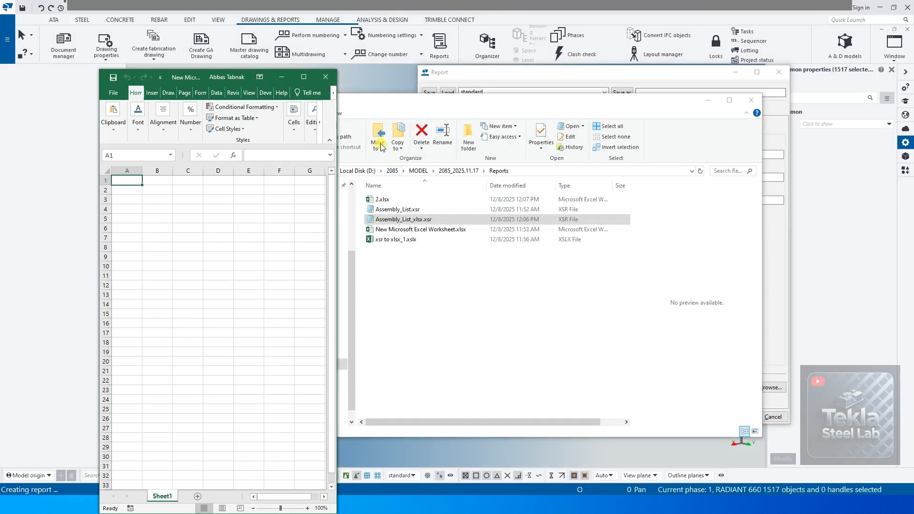
{"action": "left_click", "coordinate": [323, 78]}
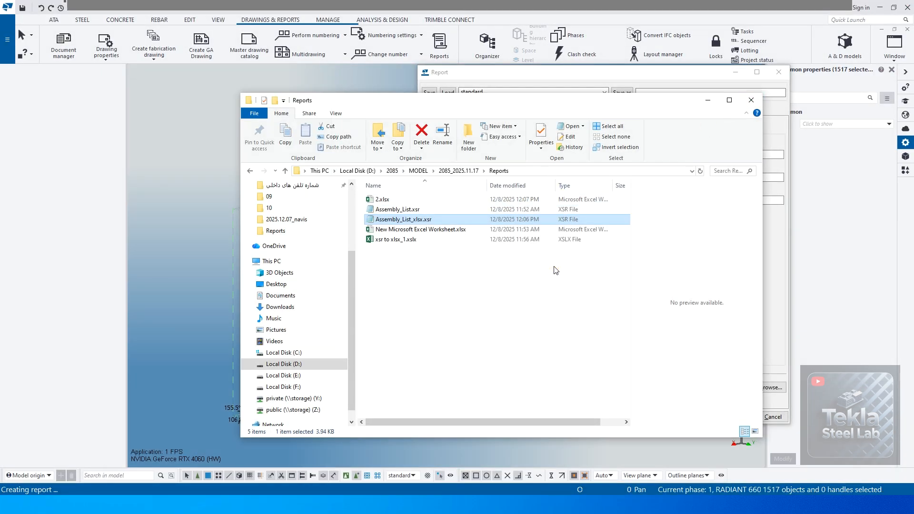
Preview 2.xlsx in the Reports folder and close the folder window.
{"action": "left_click", "coordinate": [388, 200]}
{"action": "left_click", "coordinate": [385, 306]}
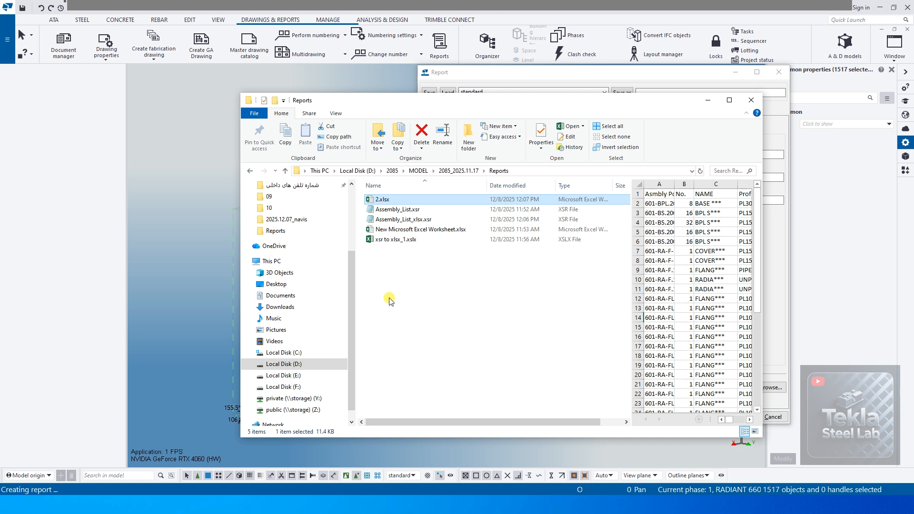
{"action": "left_click", "coordinate": [558, 295]}
{"action": "left_click", "coordinate": [751, 100]}
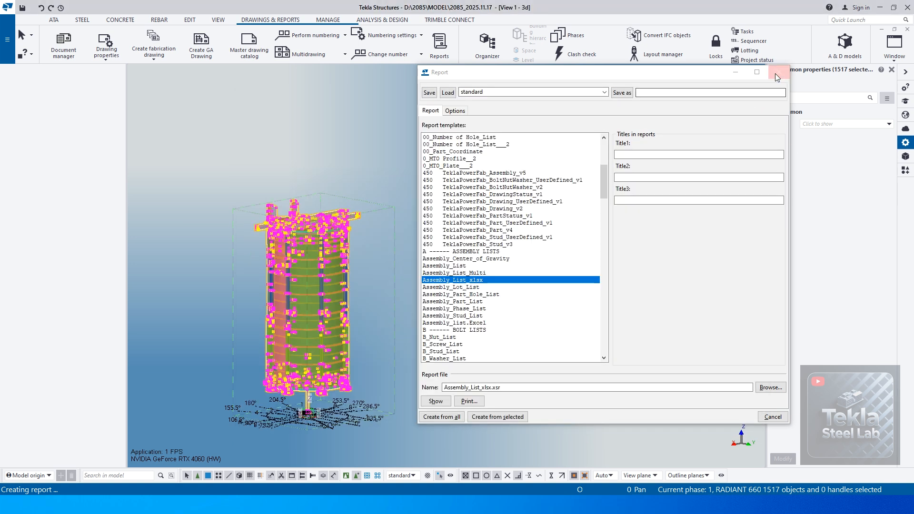